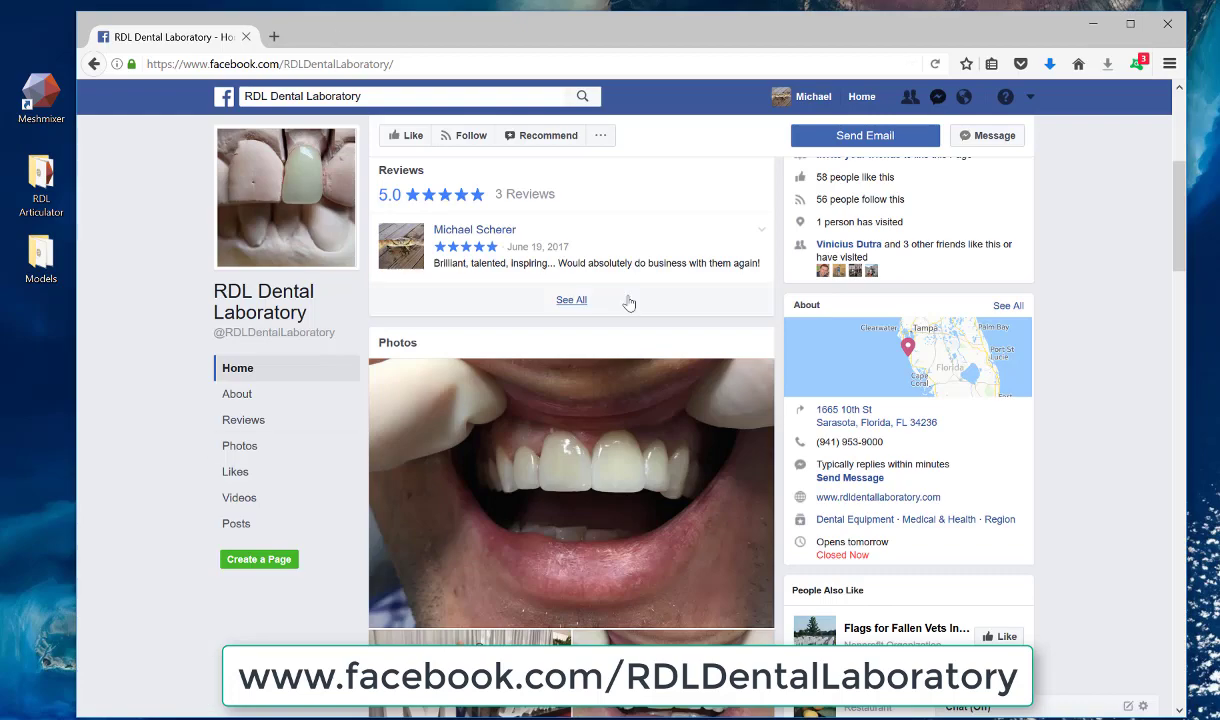
Minimize the RDL Dental Laboratory page and bring up the email with the Compatible iTero Articulator download link
{"action": "mouse_move", "coordinate": [401, 265]}
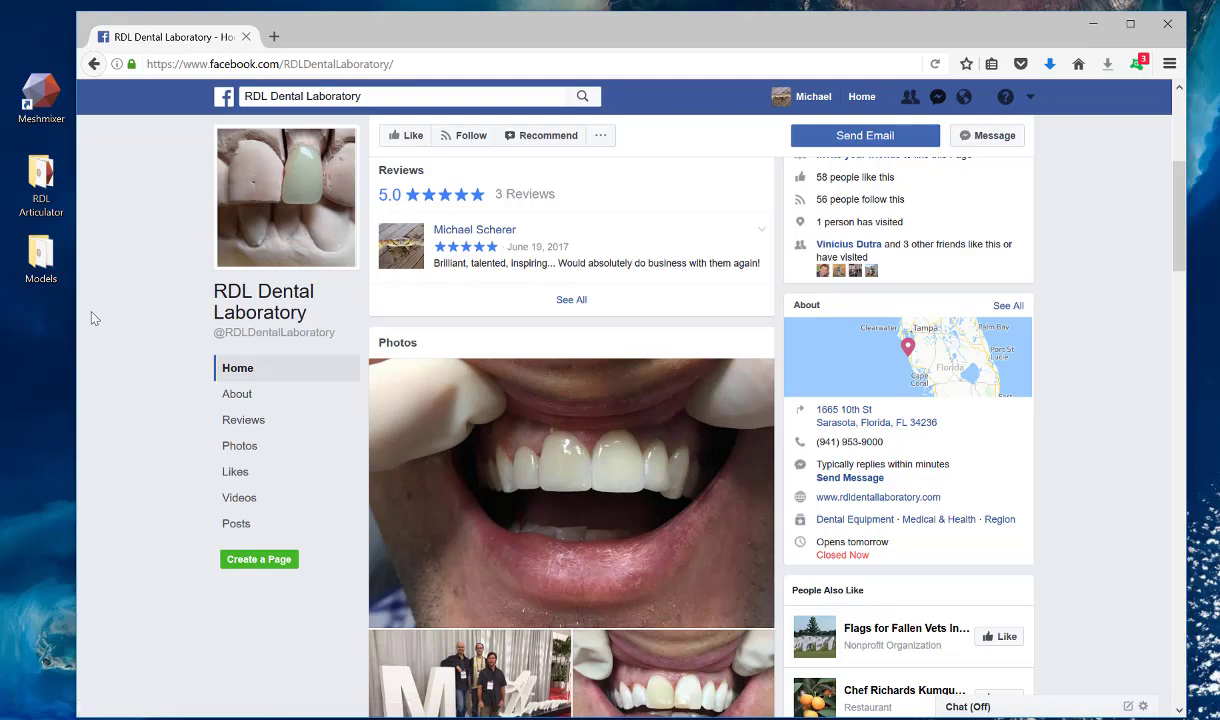
{"action": "left_click", "coordinate": [1092, 26]}
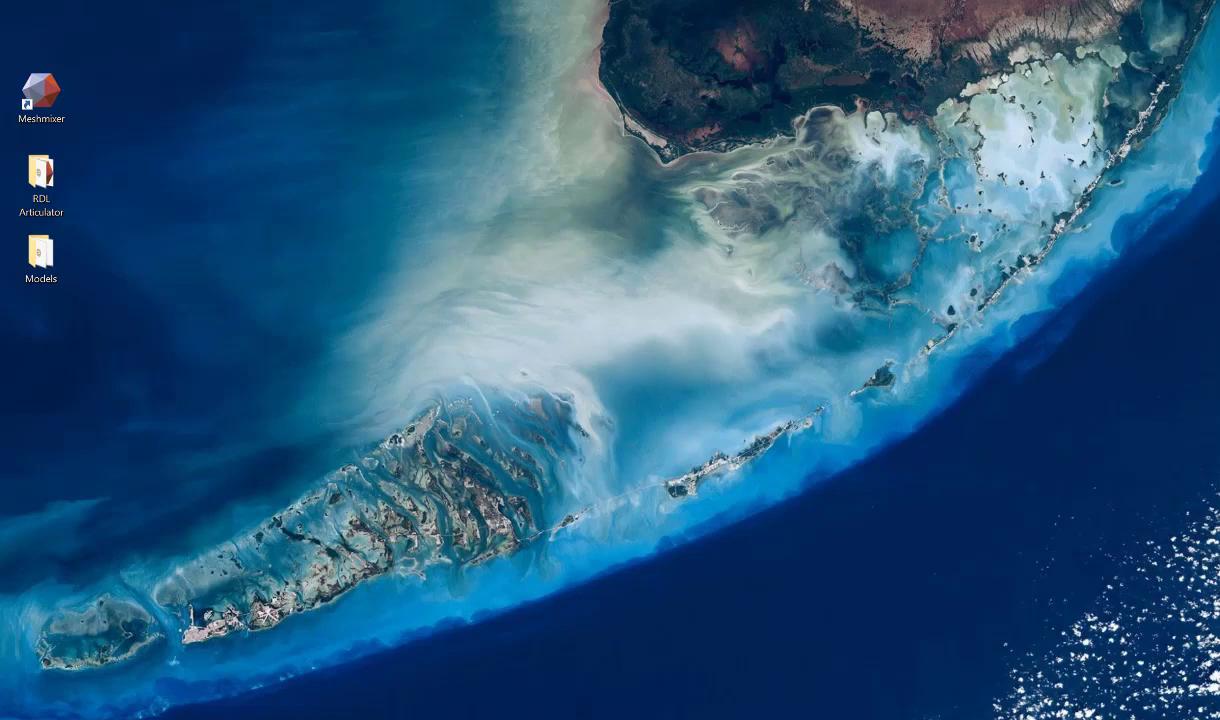
{"action": "left_click", "coordinate": [133, 660]}
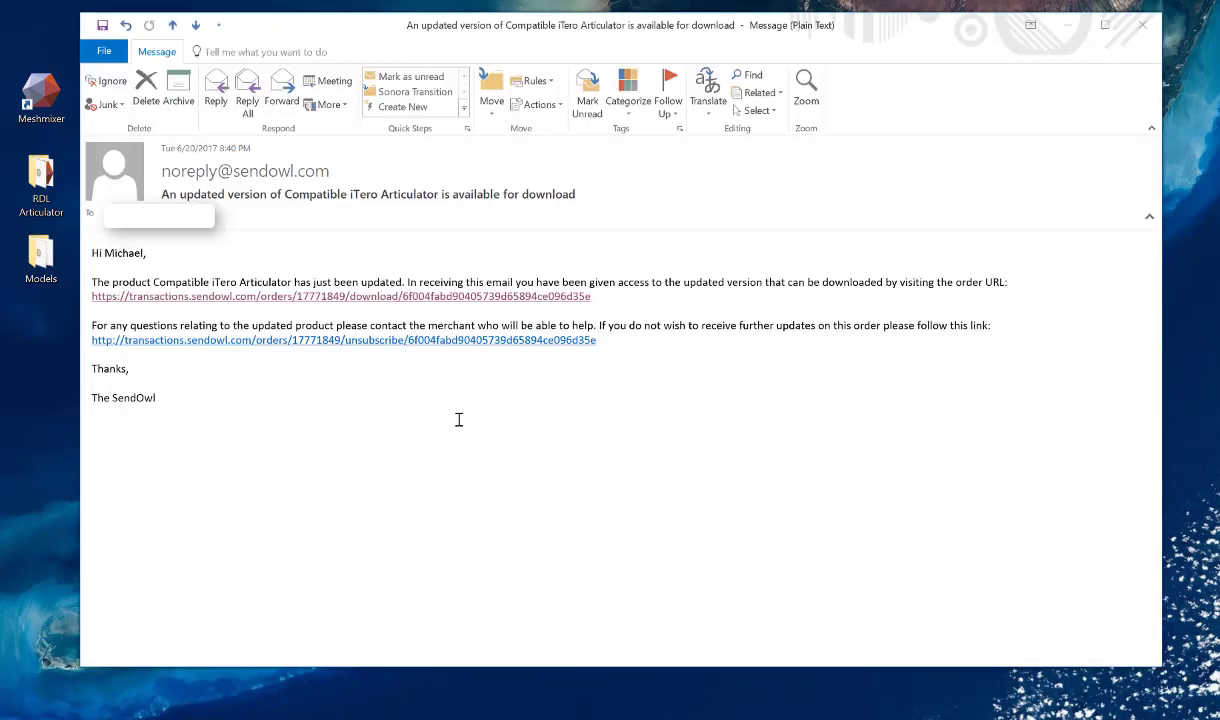
{"action": "left_click_drag", "start_coordinate": [410, 34], "coordinate": [434, 36]}
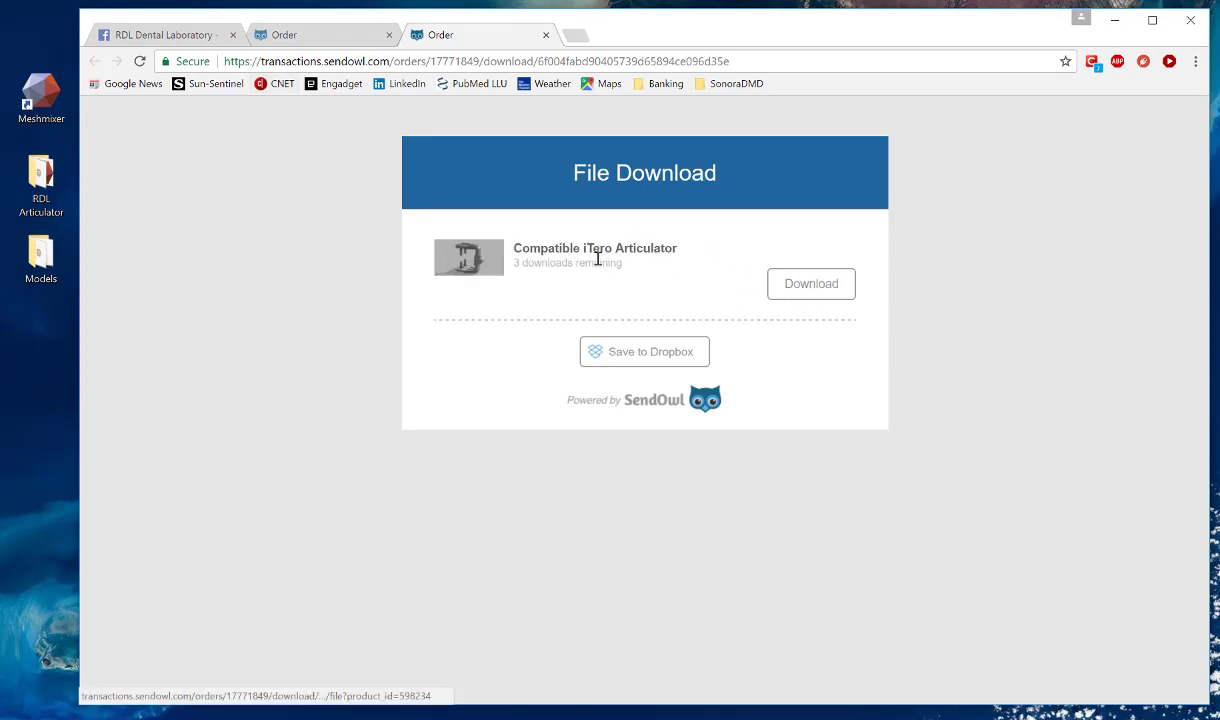
Download the Compatible iTero Articulator archive, view the contents of RDL_Articulator (1).zip, and clear the windows off the desktop
{"action": "left_click", "coordinate": [787, 289]}
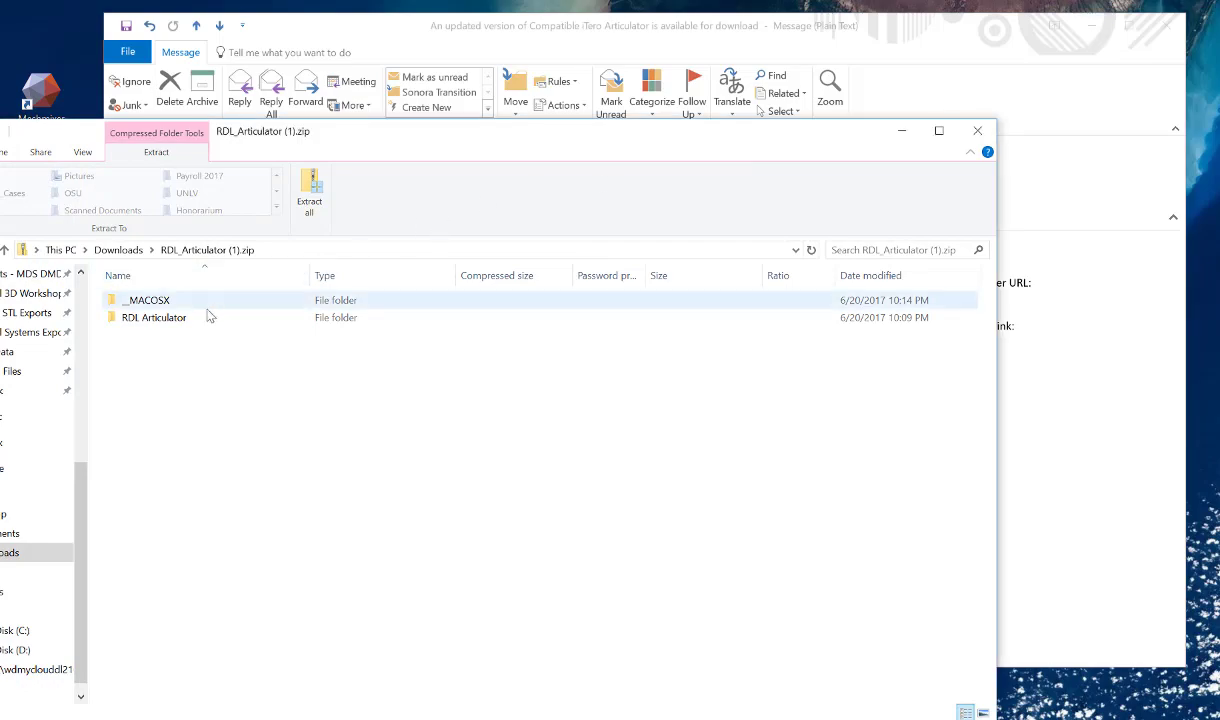
{"action": "left_click", "coordinate": [1082, 31]}
{"action": "left_click", "coordinate": [1088, 28]}
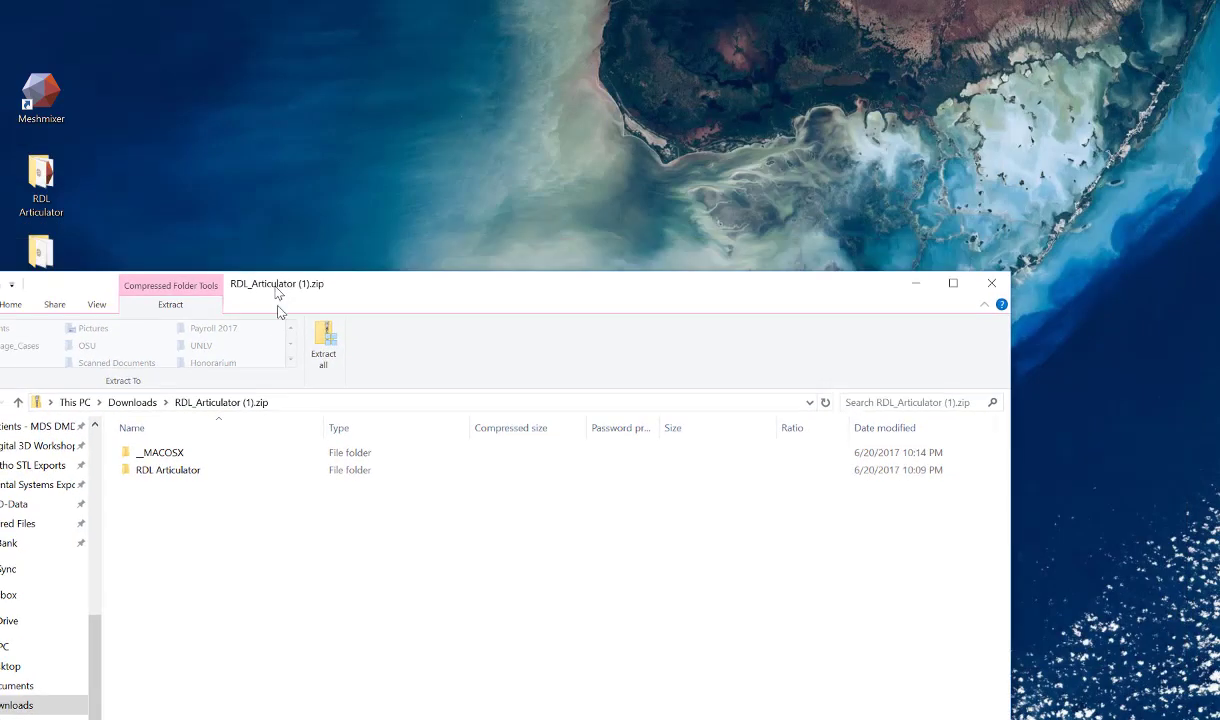
{"action": "left_click_drag", "start_coordinate": [278, 290], "coordinate": [494, 168]}
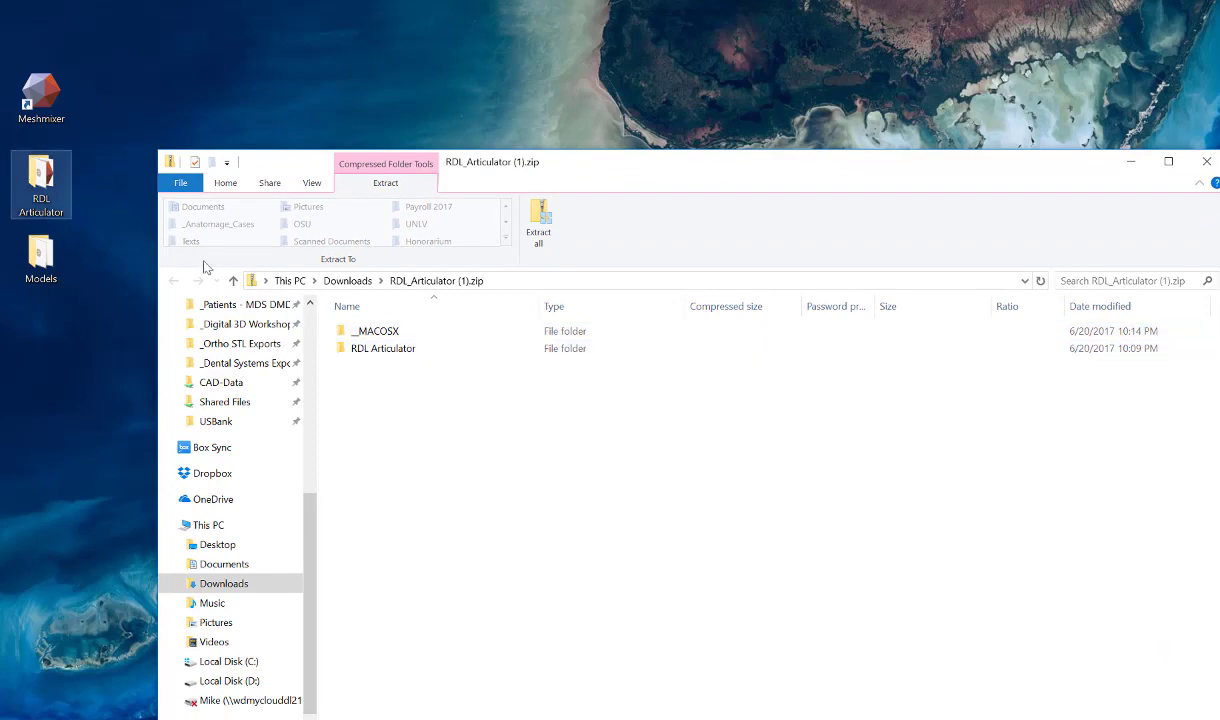
{"action": "left_click", "coordinate": [1134, 160]}
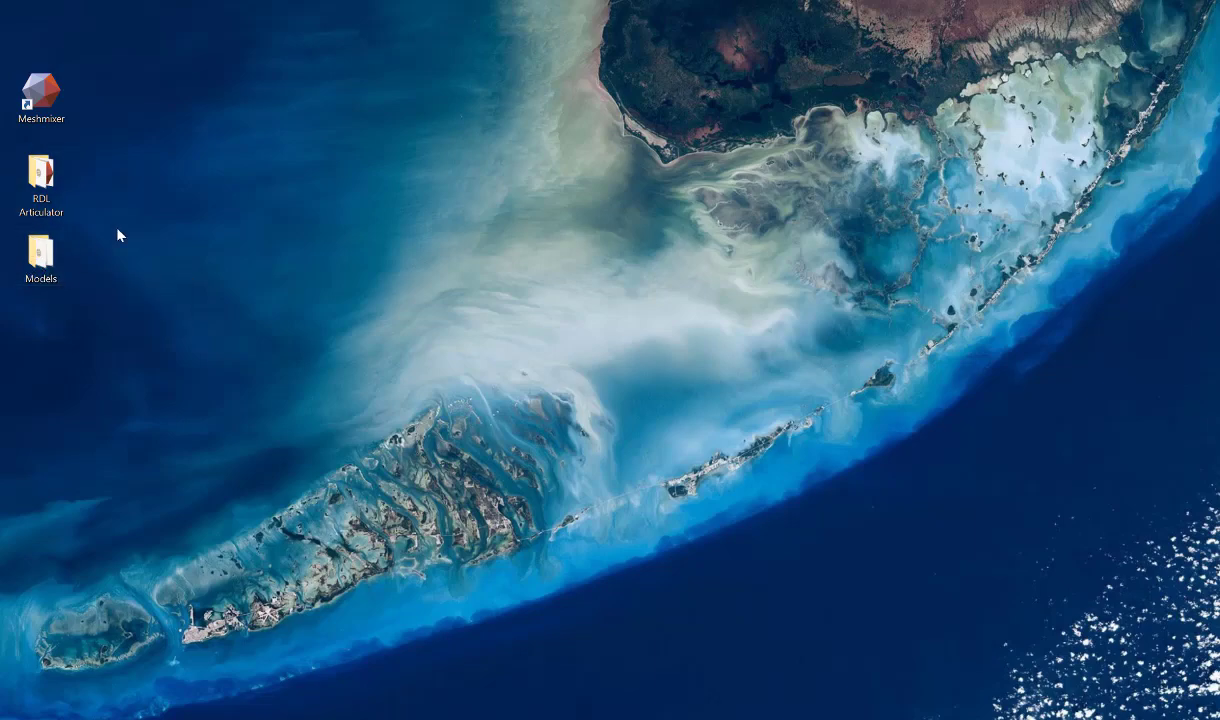
Open the RDL Articulator folder from the desktop, collapse its Quick access list and reposition the window to show the articulator files
{"action": "double_click", "coordinate": [55, 192]}
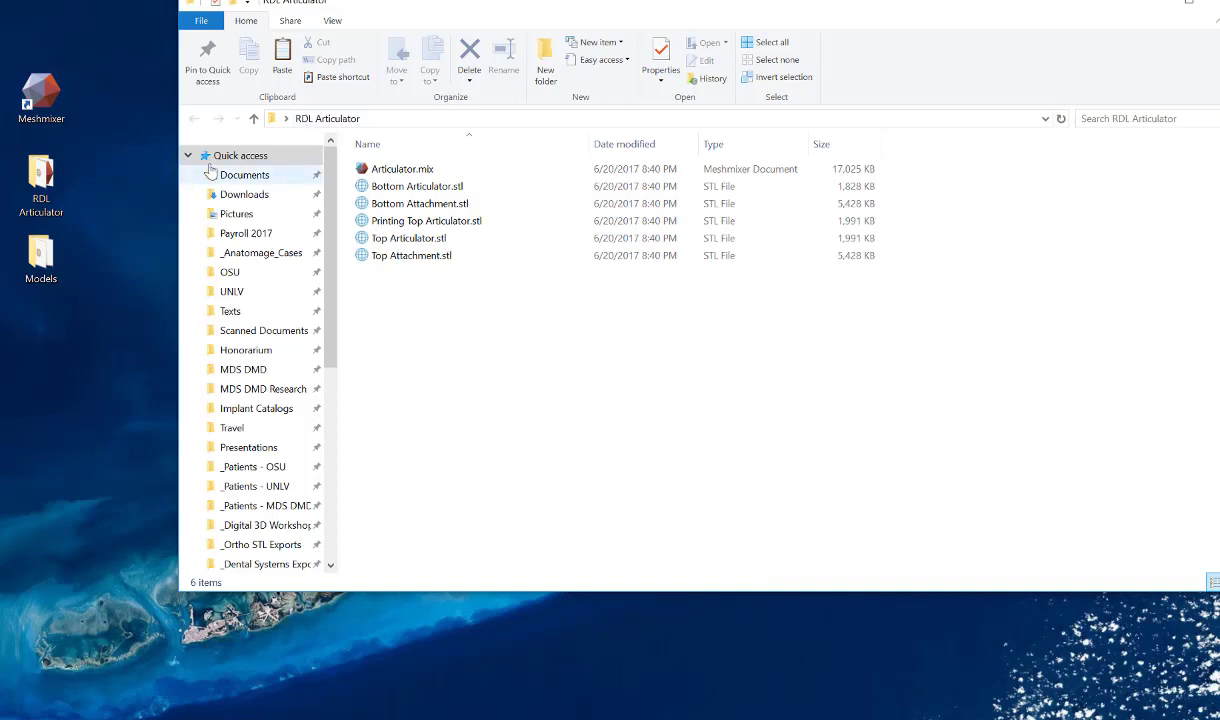
{"action": "left_click", "coordinate": [187, 155]}
{"action": "left_click_drag", "start_coordinate": [320, 6], "coordinate": [285, 38]}
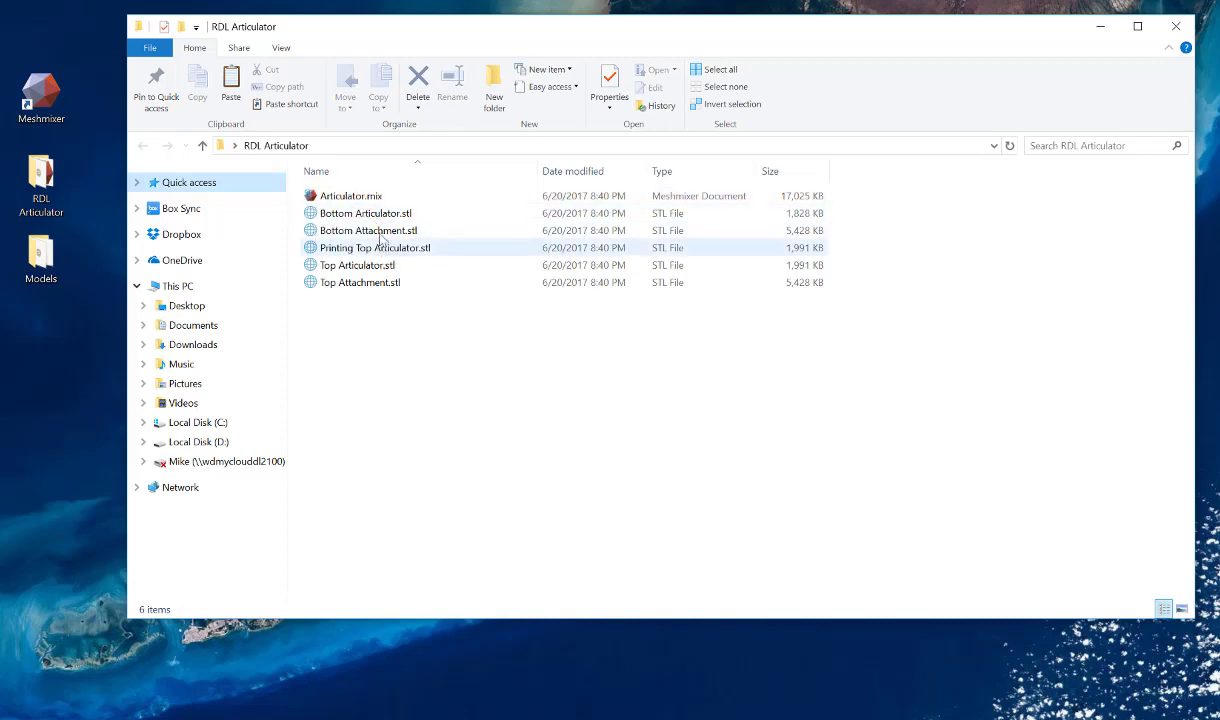
{"action": "left_click_drag", "start_coordinate": [381, 351], "coordinate": [412, 212]}
{"action": "left_click", "coordinate": [408, 332]}
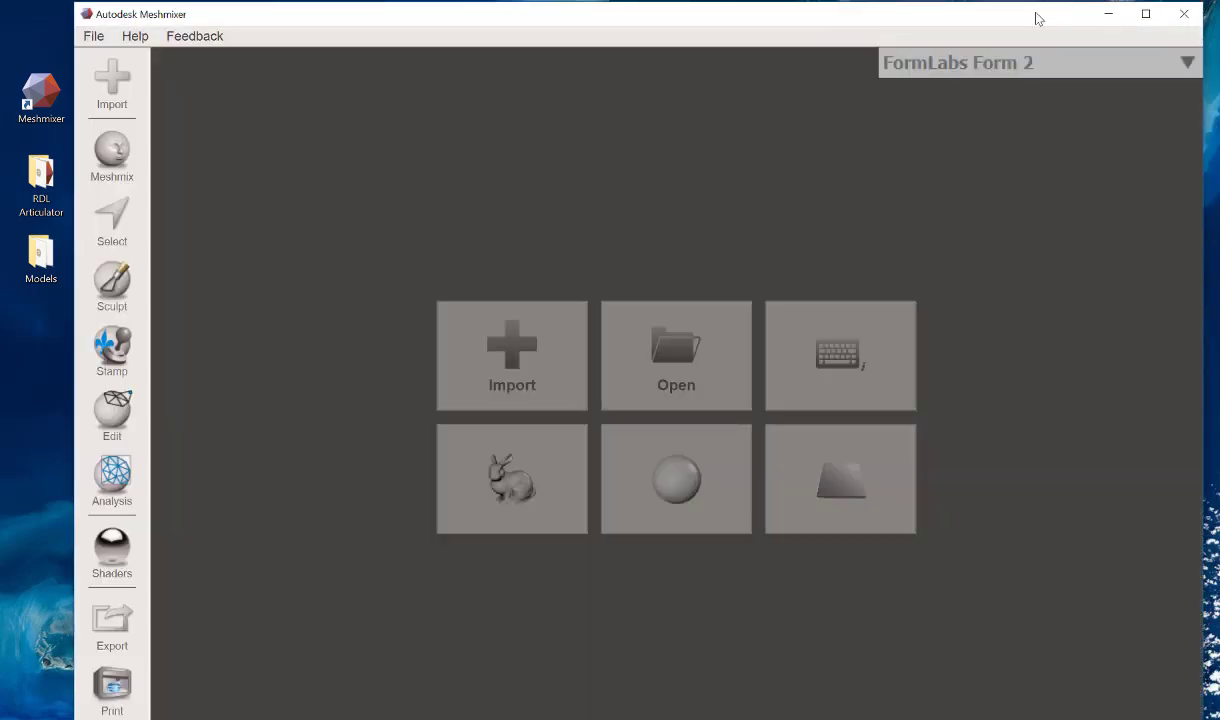
Switch to Meshmixer and open Articulator.mix from the RDL Articulator folder in it
{"action": "left_click_drag", "start_coordinate": [1037, 18], "coordinate": [1023, 253]}
{"action": "left_click", "coordinate": [372, 198]}
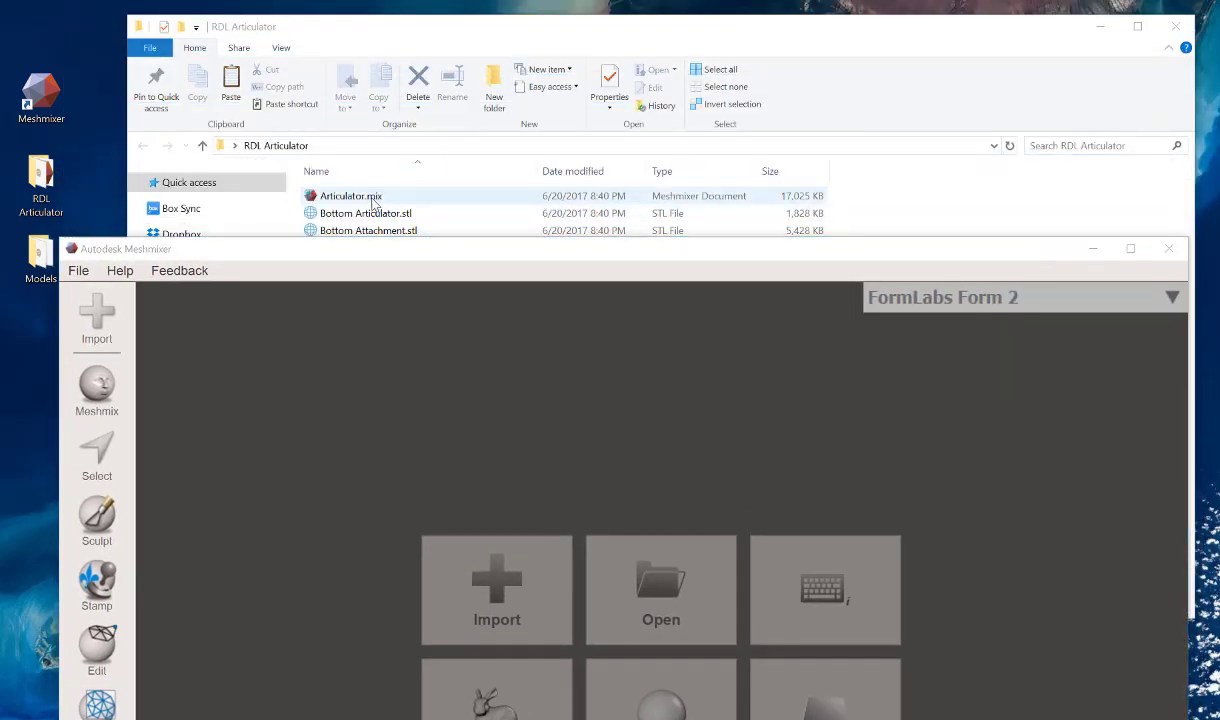
{"action": "left_click_drag", "start_coordinate": [372, 200], "coordinate": [428, 368]}
{"action": "left_click_drag", "start_coordinate": [523, 256], "coordinate": [534, 46]}
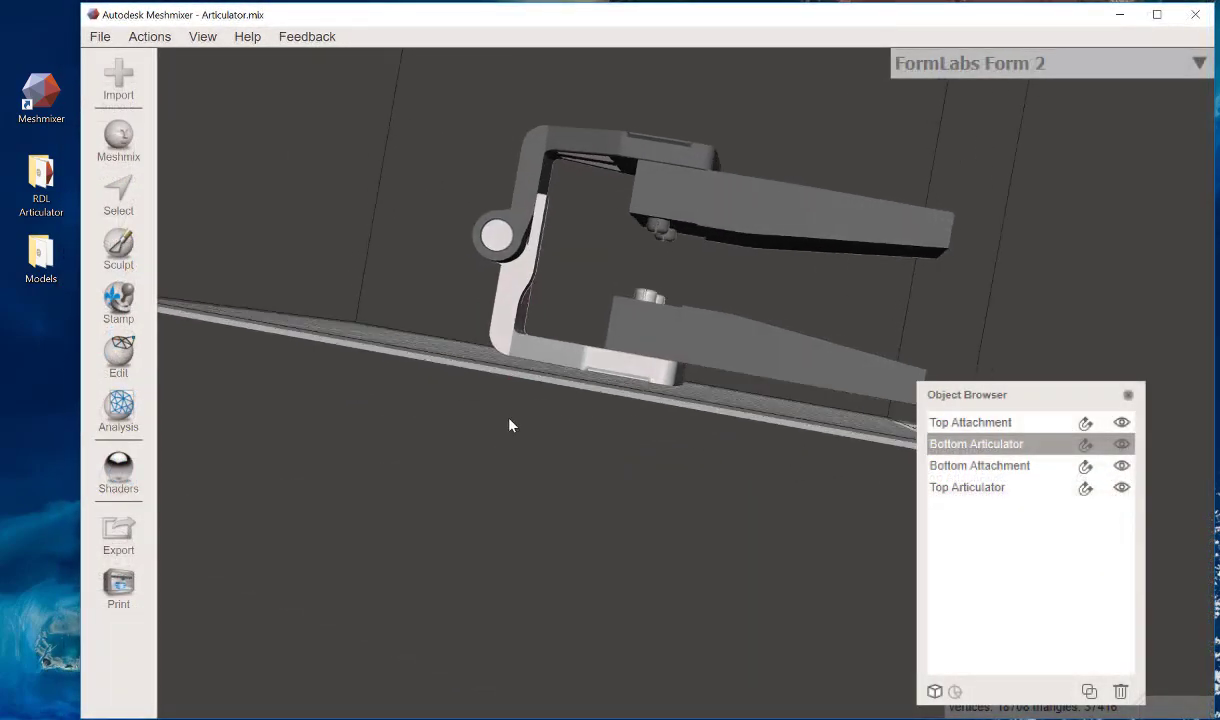
{"action": "mouse_move", "coordinate": [512, 422]}
{"action": "right_mouse_down"}
{"action": "mouse_move", "coordinate": [294, 403]}
{"action": "mouse_move", "coordinate": [422, 398]}
{"action": "mouse_move", "coordinate": [505, 418]}
{"action": "right_mouse_up"}
Append Man.stl and Max.stl from the desktop Models folder to the articulator scene
{"action": "double_click", "coordinate": [41, 258]}
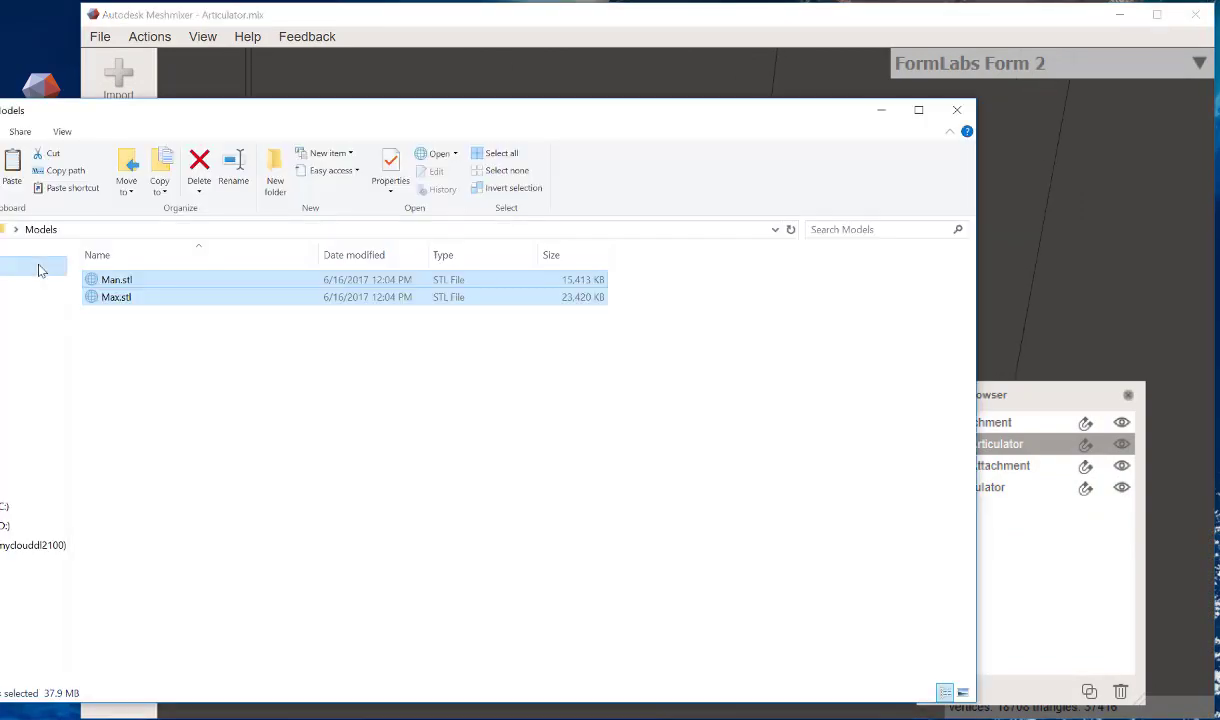
{"action": "left_click_drag", "start_coordinate": [118, 128], "coordinate": [143, 396]}
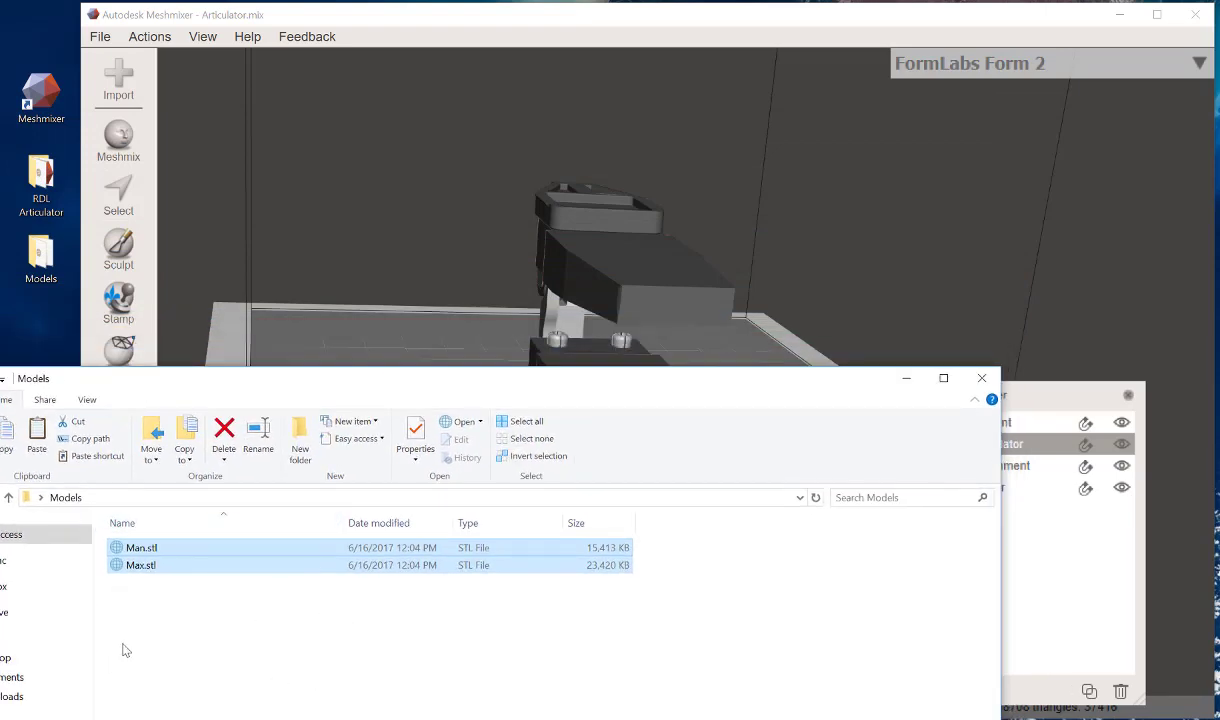
{"action": "left_click", "coordinate": [138, 566]}
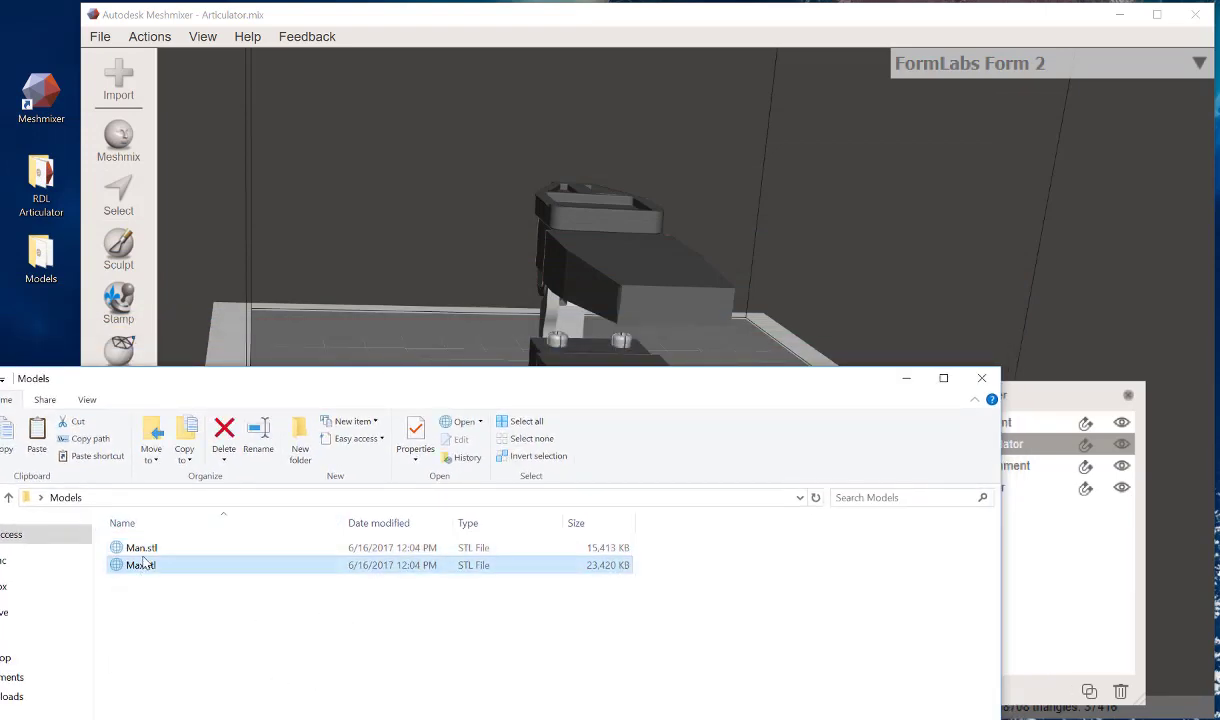
{"action": "left_click", "coordinate": [146, 551]}
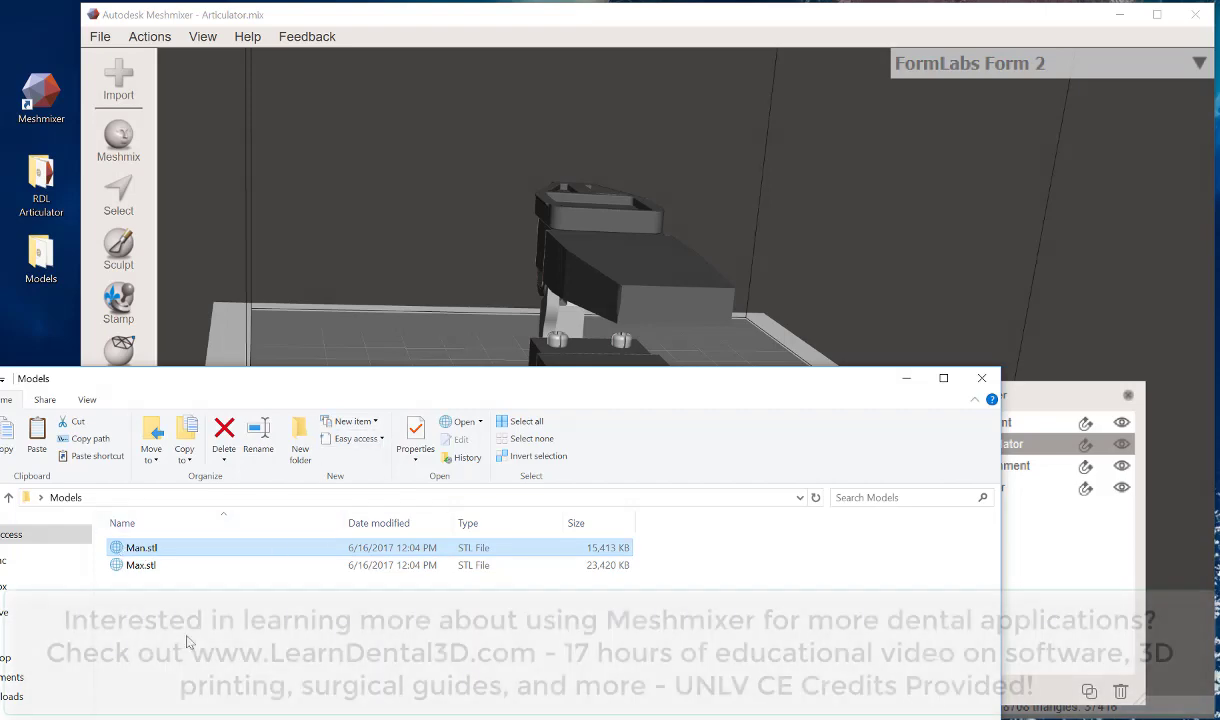
{"action": "left_click_drag", "start_coordinate": [150, 588], "coordinate": [199, 541]}
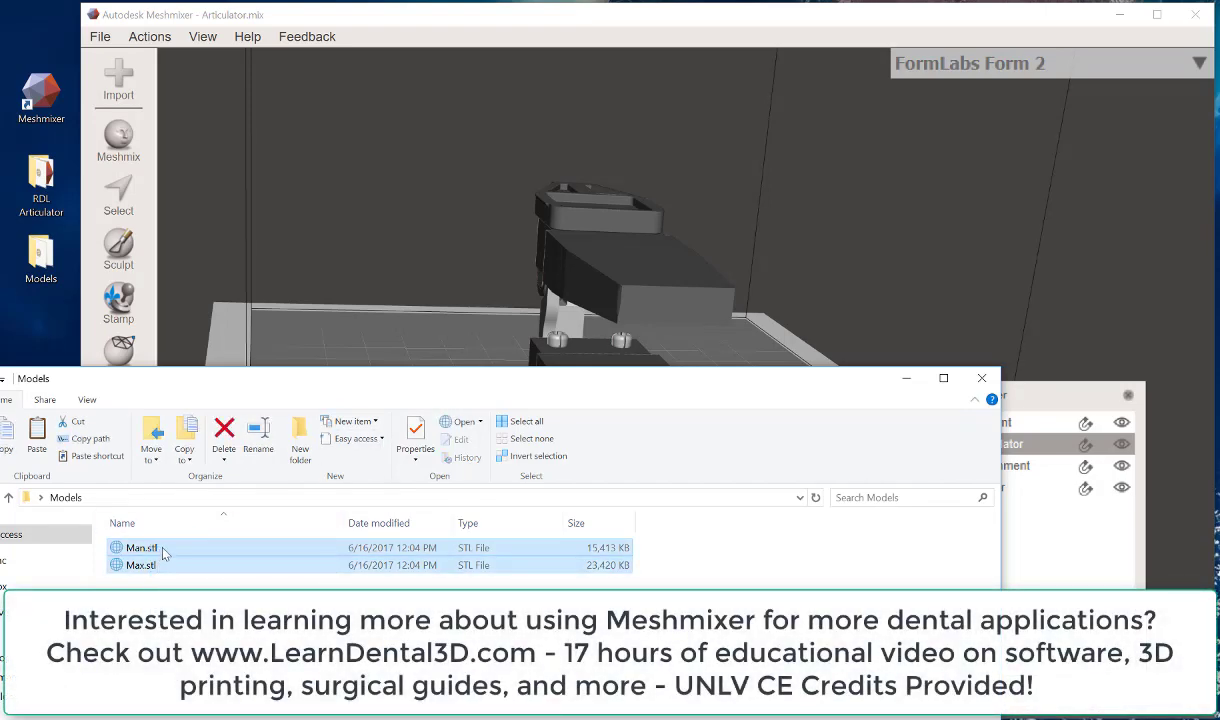
{"action": "left_click_drag", "start_coordinate": [253, 474], "coordinate": [422, 287]}
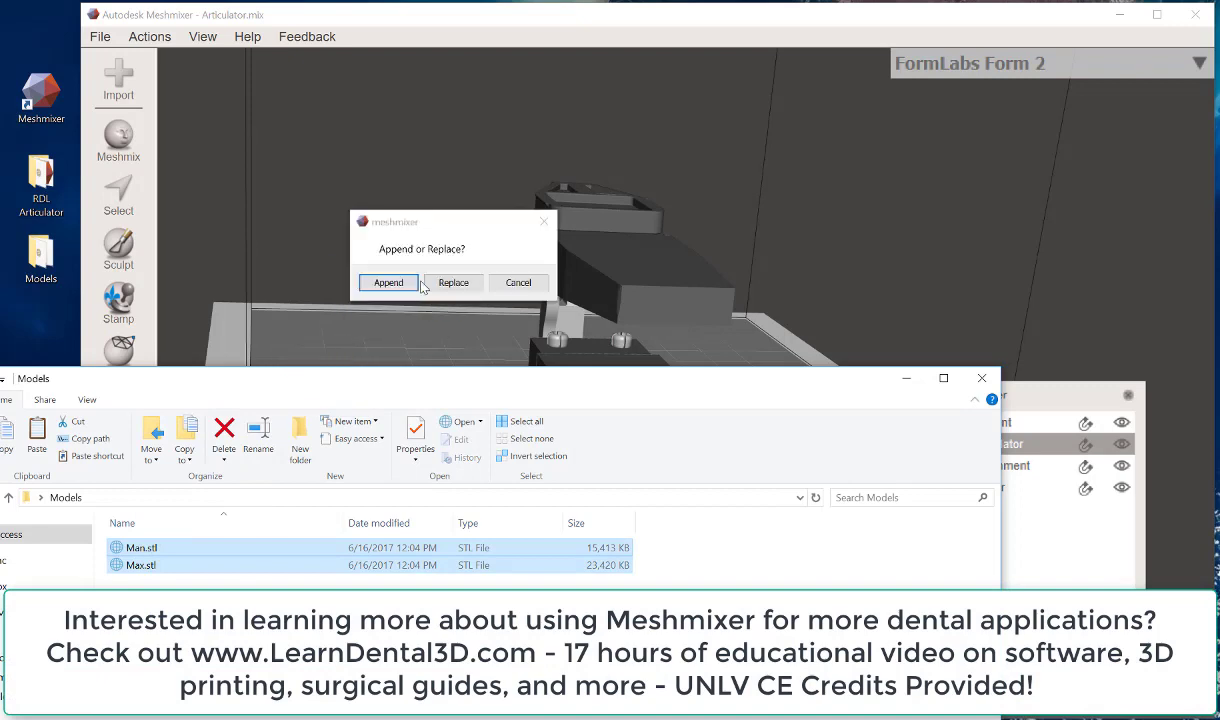
{"action": "left_click", "coordinate": [474, 221]}
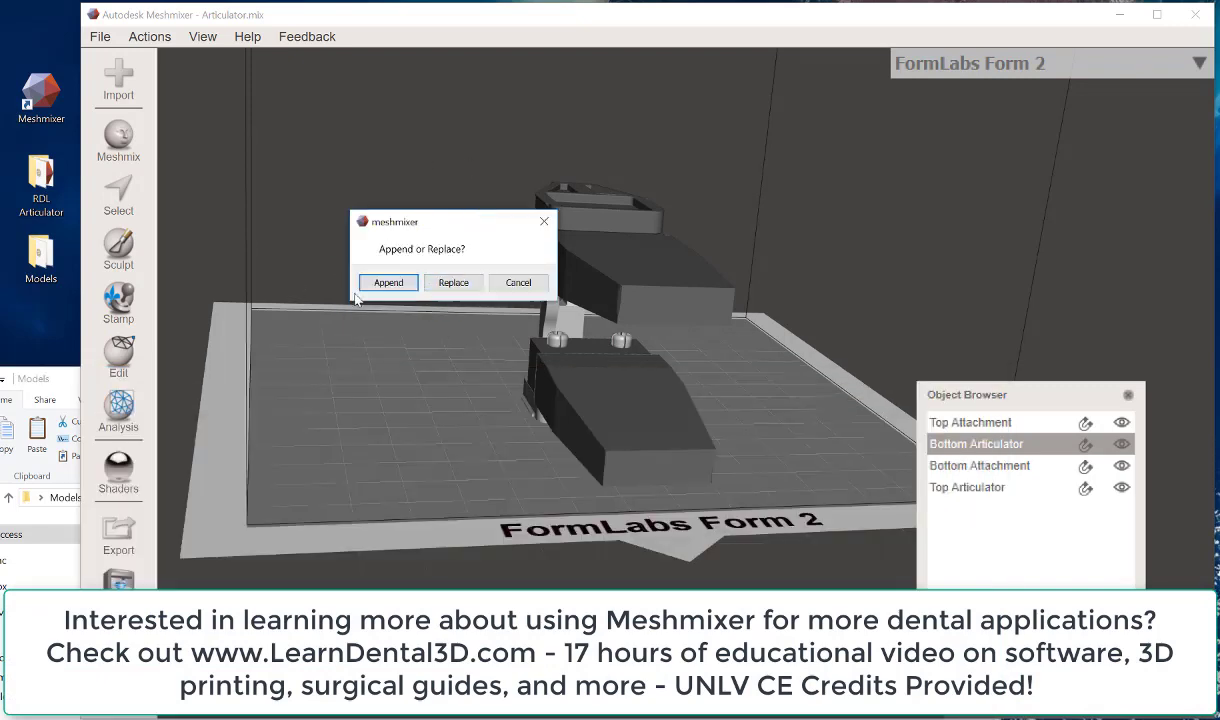
{"action": "left_click", "coordinate": [386, 283]}
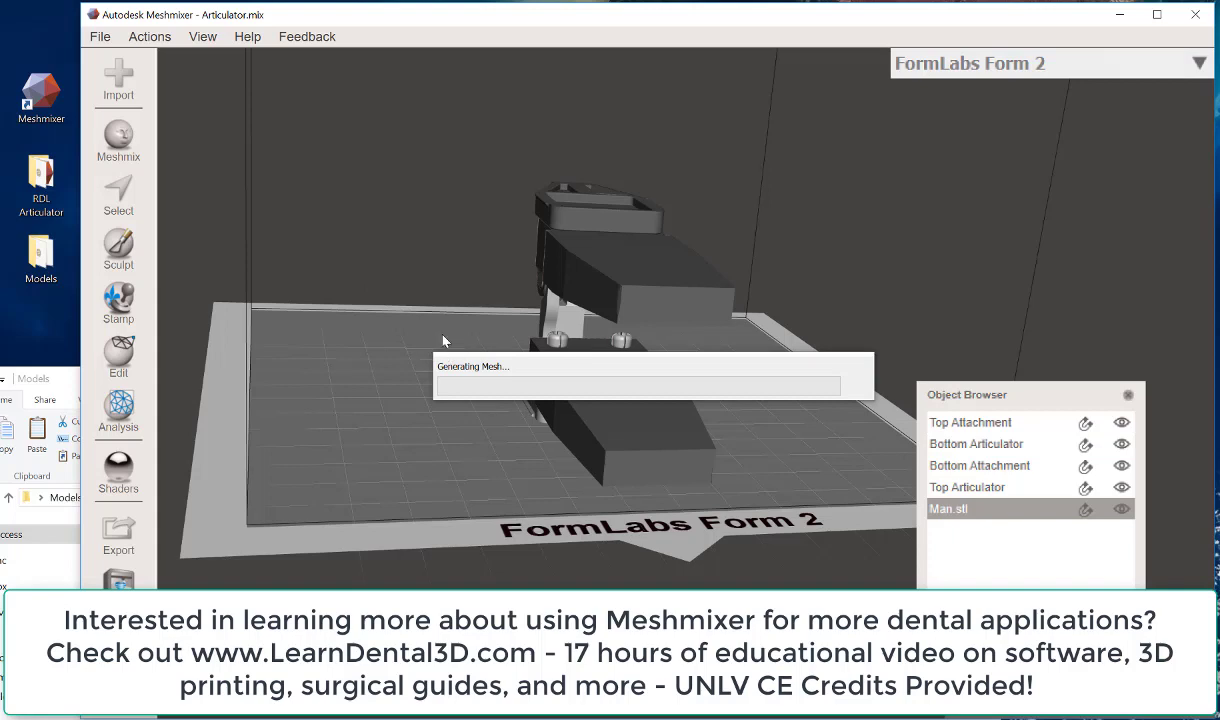
Transform Man.stl and Max.stl together, rotating them 94.121 degrees about X and moving them 31.422 mm in Y and 48.365 mm in Z
{"action": "right_click_drag", "start_coordinate": [443, 336], "coordinate": [713, 286]}
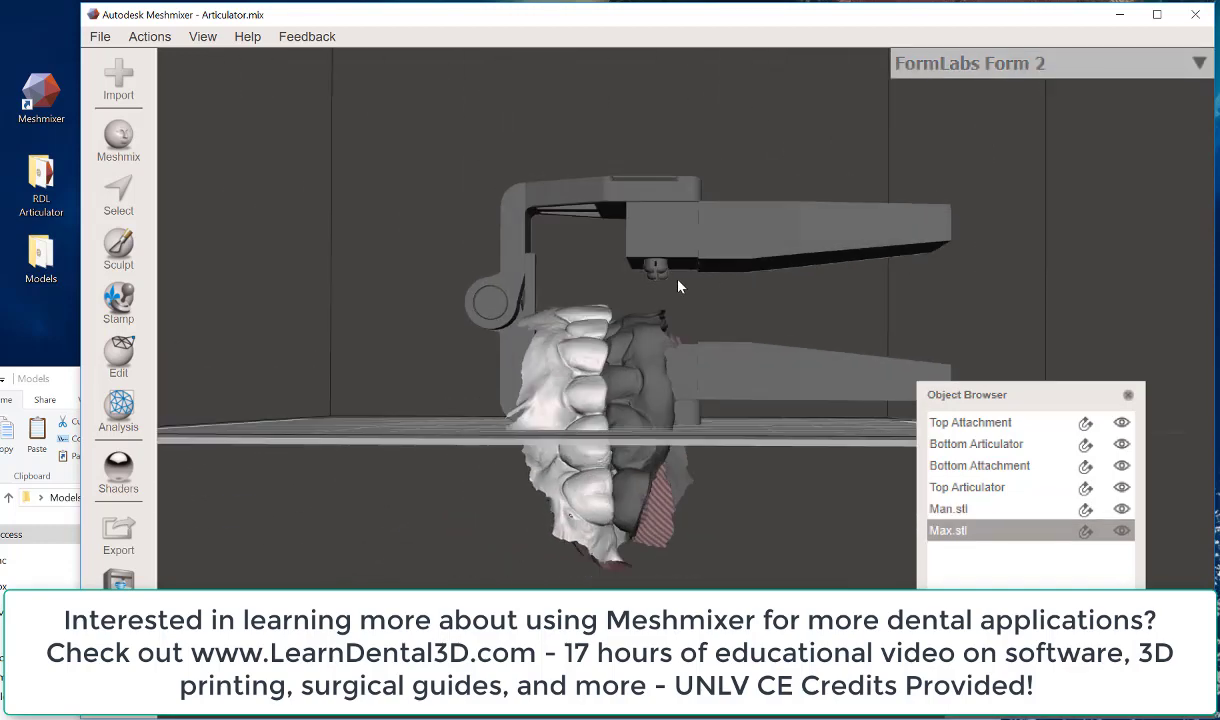
{"action": "right_click_drag", "start_coordinate": [681, 294], "coordinate": [588, 314]}
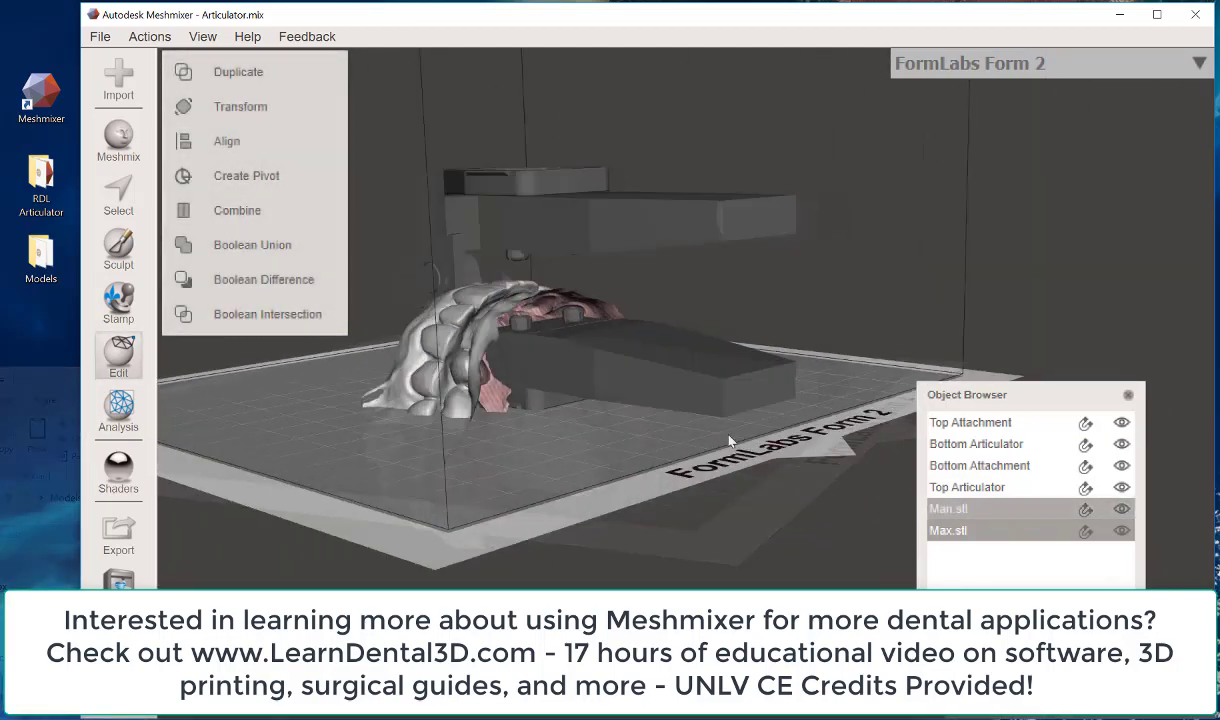
{"action": "right_click_drag", "start_coordinate": [730, 441], "coordinate": [588, 430]}
{"action": "right_click_drag", "start_coordinate": [585, 425], "coordinate": [560, 360]}
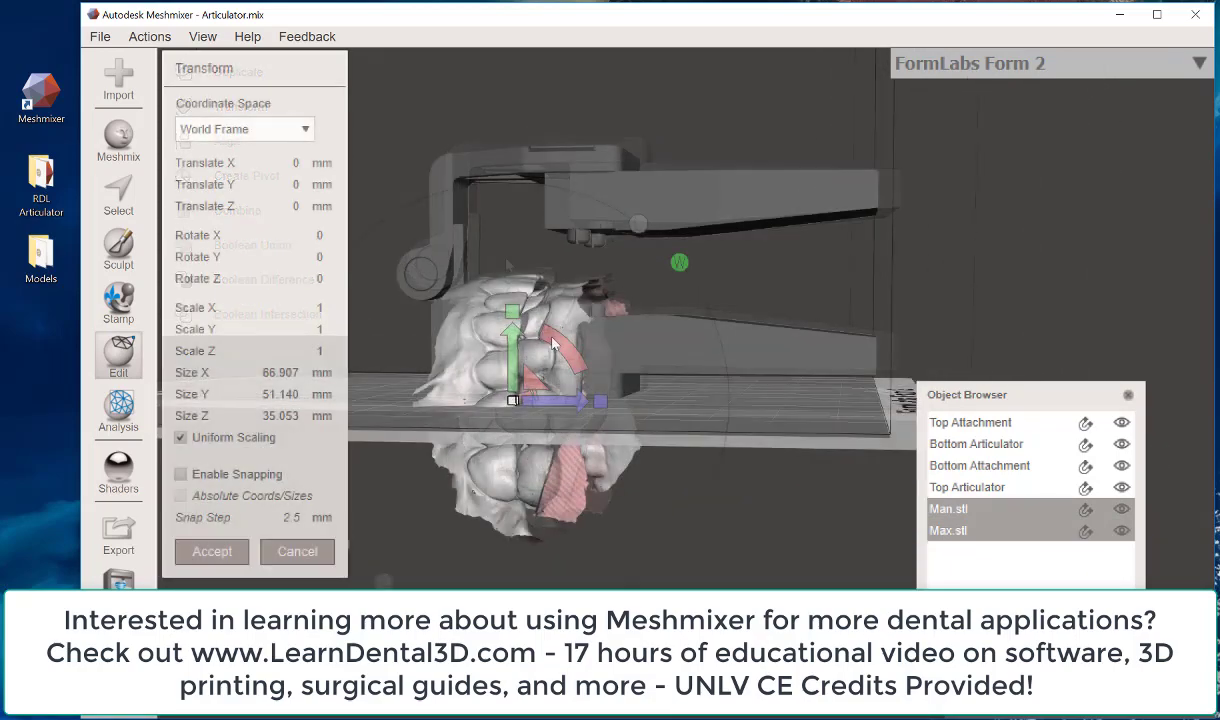
{"action": "left_click_drag", "start_coordinate": [558, 342], "coordinate": [552, 440]}
{"action": "left_click_drag", "start_coordinate": [537, 393], "coordinate": [775, 235]}
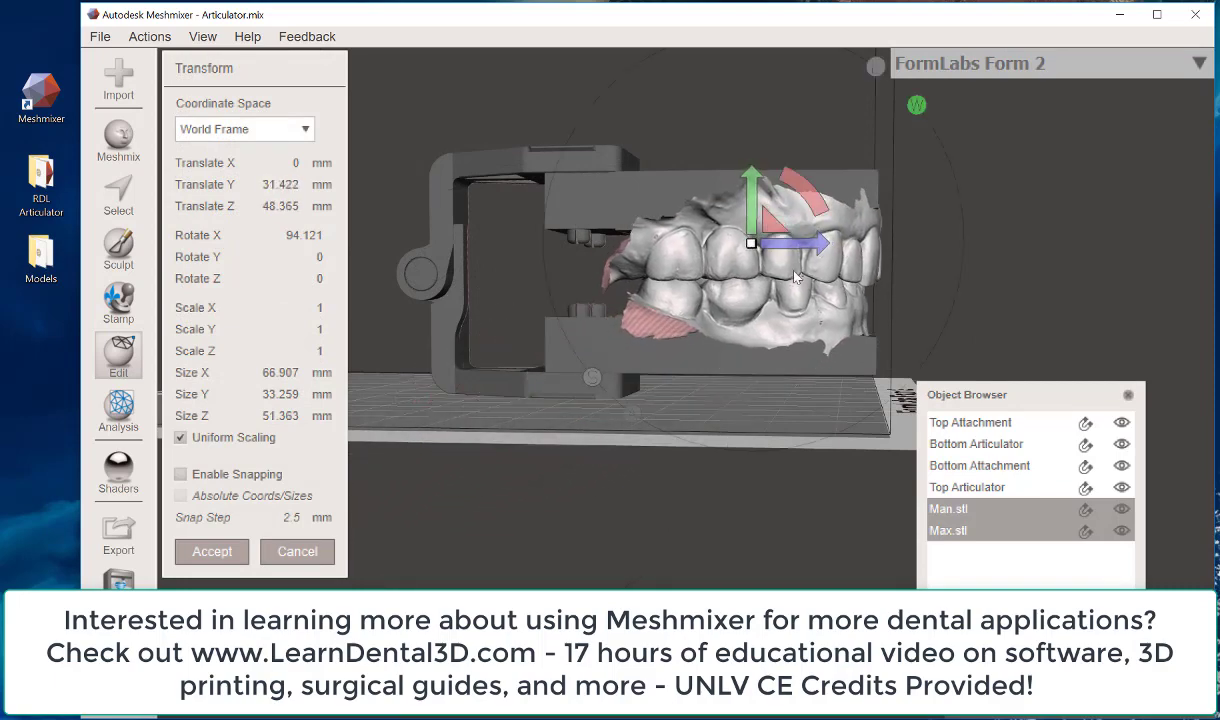
Center the two scans between the articulator attachments by adjusting their translation to X 1.7301, Y 29.690 and Z 52.687 mm
{"action": "right_click_drag", "start_coordinate": [793, 277], "coordinate": [557, 529]}
{"action": "left_click_drag", "start_coordinate": [596, 464], "coordinate": [607, 489]}
{"action": "right_click_drag", "start_coordinate": [573, 526], "coordinate": [836, 287]}
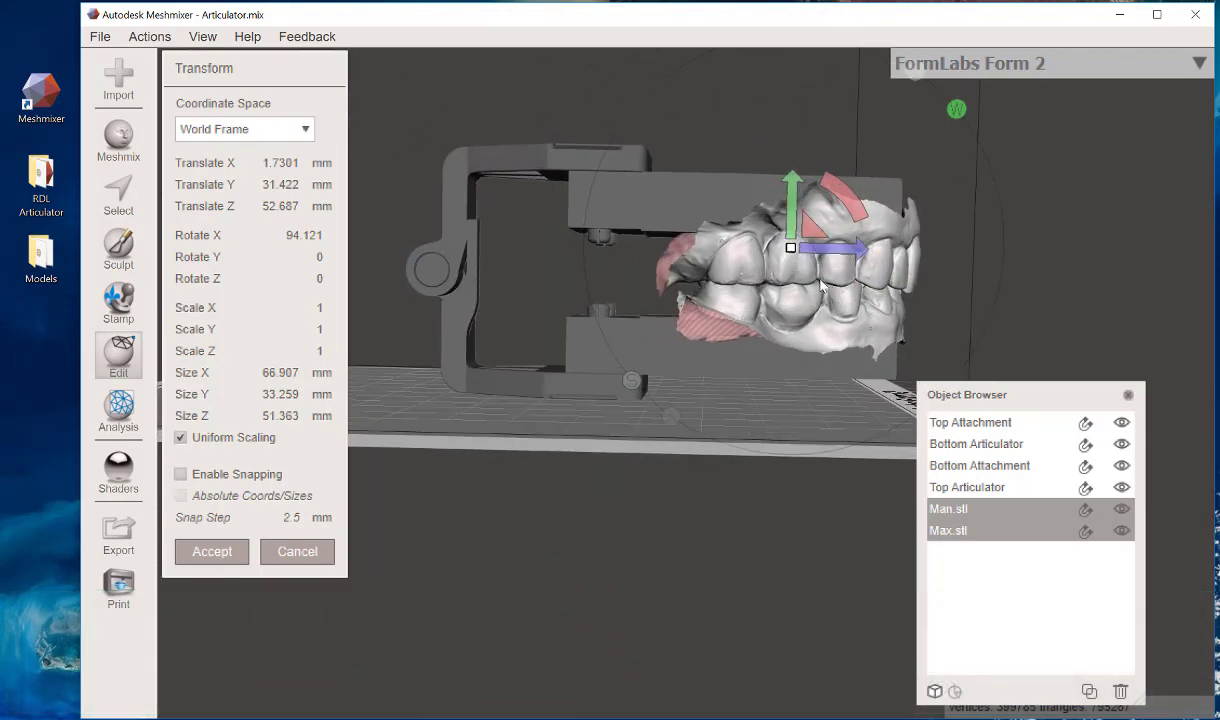
{"action": "scroll", "coordinate": [817, 280], "scroll_direction": "up", "scroll_amount": 1}
{"action": "middle_click_drag", "start_coordinate": [816, 280], "coordinate": [767, 321]}
{"action": "scroll", "coordinate": [755, 345], "scroll_direction": "up", "scroll_amount": 2}
{"action": "middle_click_drag", "start_coordinate": [678, 318], "coordinate": [639, 384]}
{"action": "right_click_drag", "start_coordinate": [640, 390], "coordinate": [884, 318]}
{"action": "left_click_drag", "start_coordinate": [733, 295], "coordinate": [733, 306]}
{"action": "right_click_drag", "start_coordinate": [728, 335], "coordinate": [604, 254]}
{"action": "right_click_drag", "start_coordinate": [425, 343], "coordinate": [623, 256]}
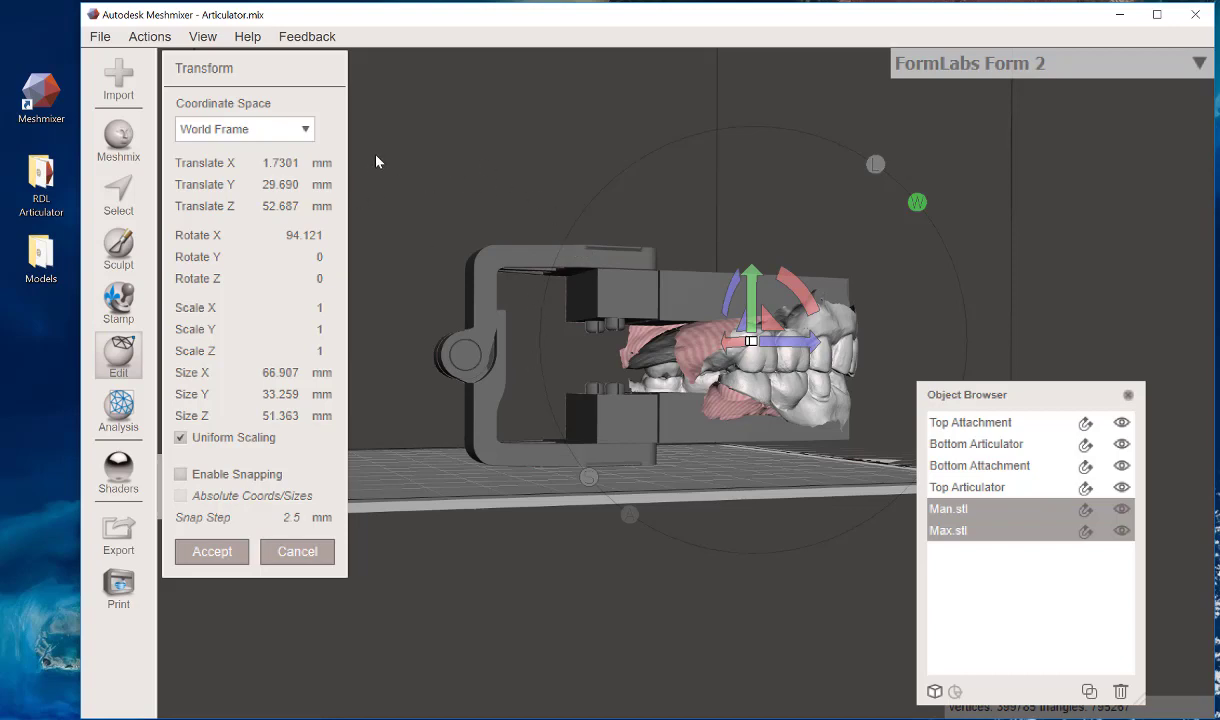
Fine-tune the scans' rotation about Z and their position in the XY plane against the articulator from the front
{"action": "right_click_drag", "start_coordinate": [500, 128], "coordinate": [641, 298]}
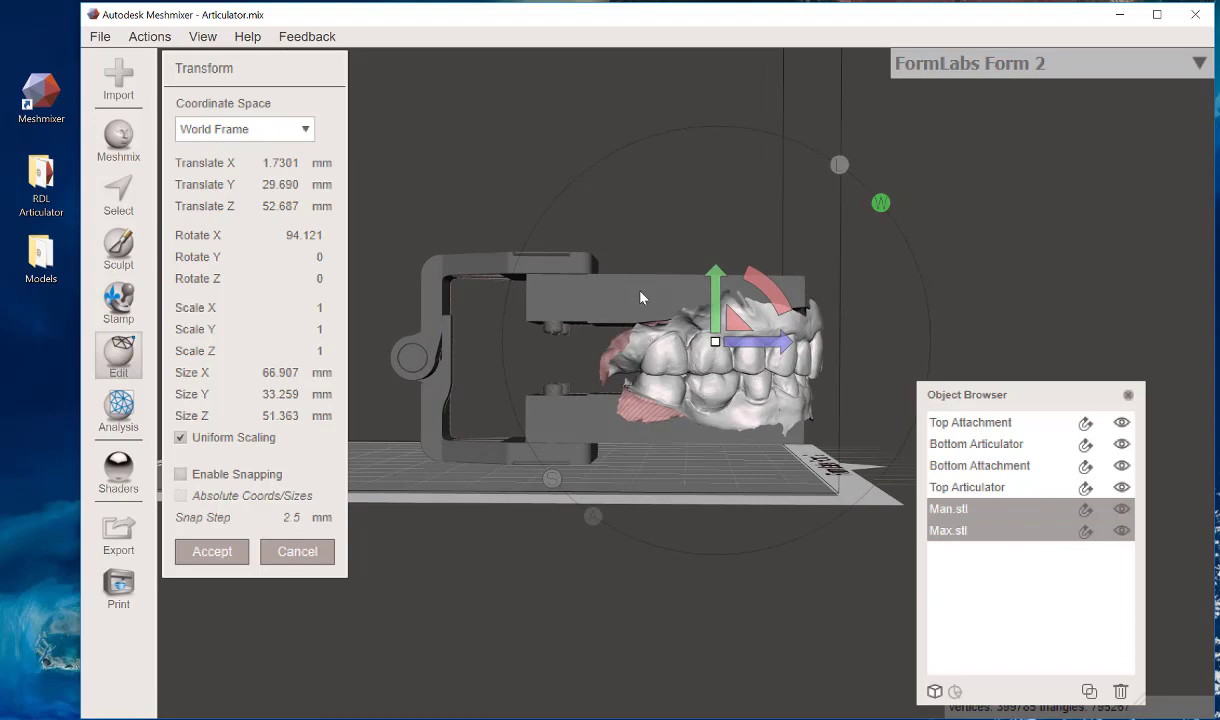
{"action": "right_click_drag", "start_coordinate": [641, 298], "coordinate": [652, 278]}
{"action": "right_click_drag", "start_coordinate": [621, 420], "coordinate": [630, 342]}
{"action": "scroll", "coordinate": [470, 374], "scroll_direction": "up", "scroll_amount": 5}
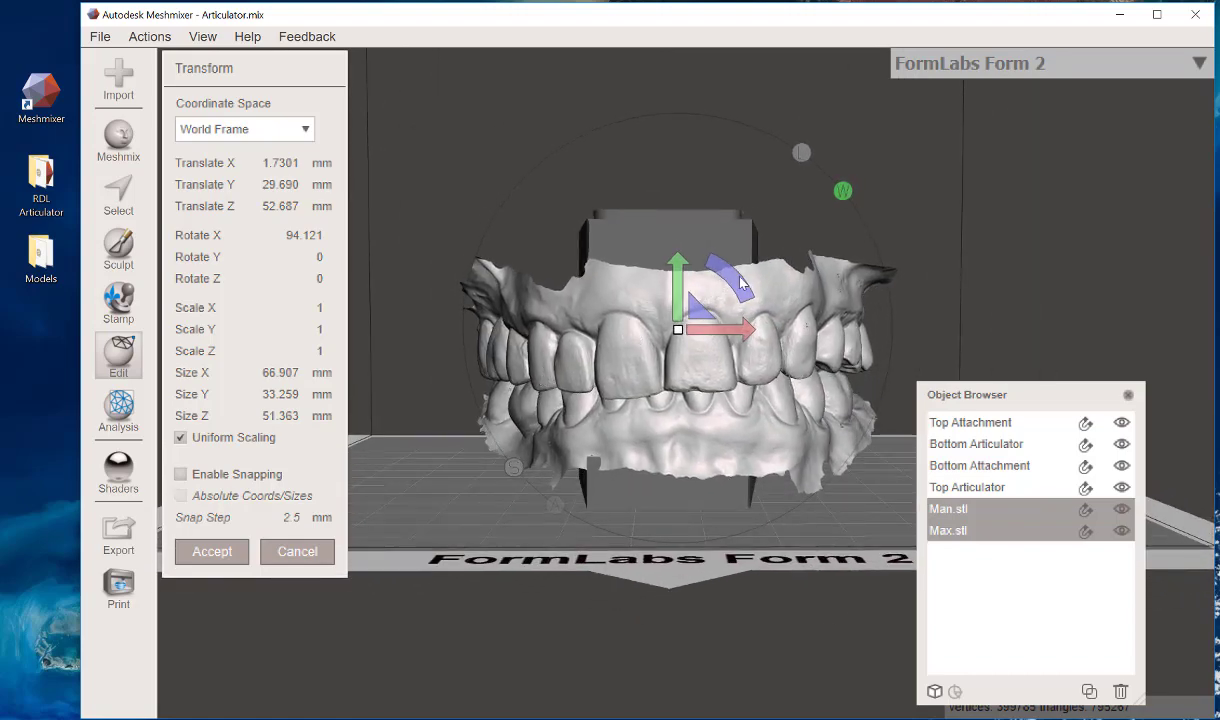
{"action": "left_click_drag", "start_coordinate": [742, 284], "coordinate": [745, 285]}
{"action": "left_click_drag", "start_coordinate": [705, 322], "coordinate": [707, 308]}
{"action": "right_click_drag", "start_coordinate": [512, 404], "coordinate": [828, 462]}
{"action": "right_click_drag", "start_coordinate": [676, 489], "coordinate": [508, 486]}
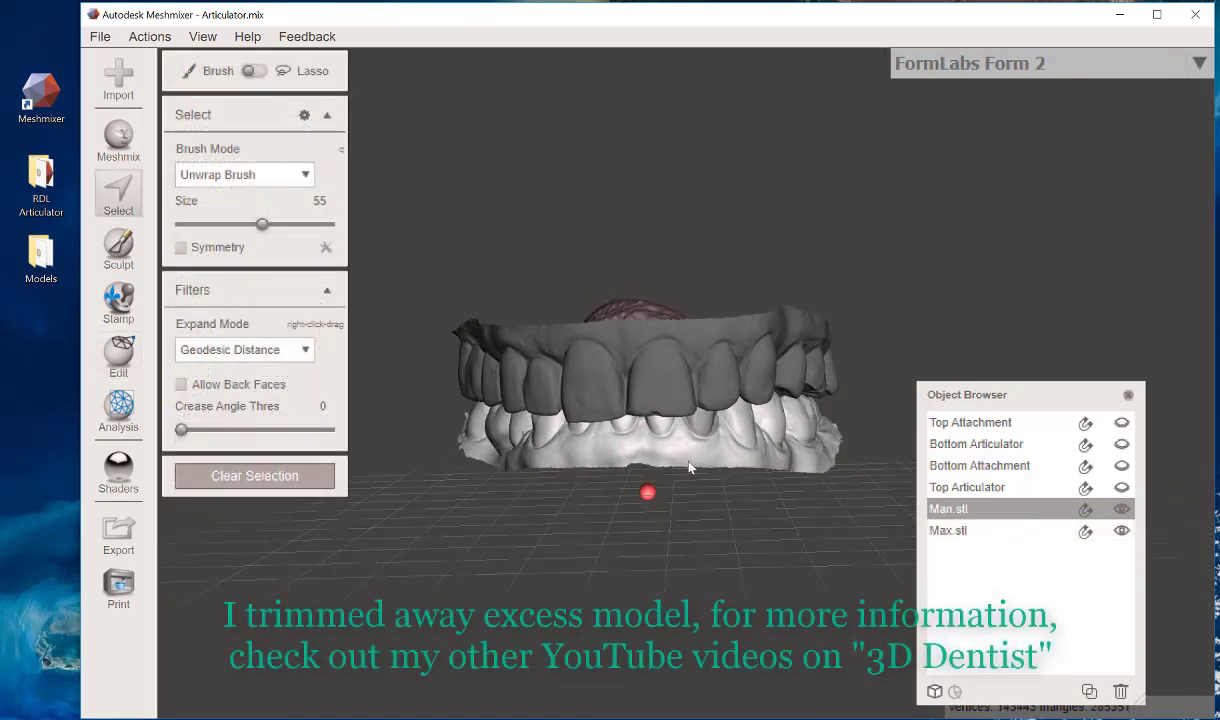
Show the Bottom Attachment and Top Attachment objects and check how they sit against the trimmed scans
{"action": "right_click_drag", "start_coordinate": [718, 406], "coordinate": [640, 403]}
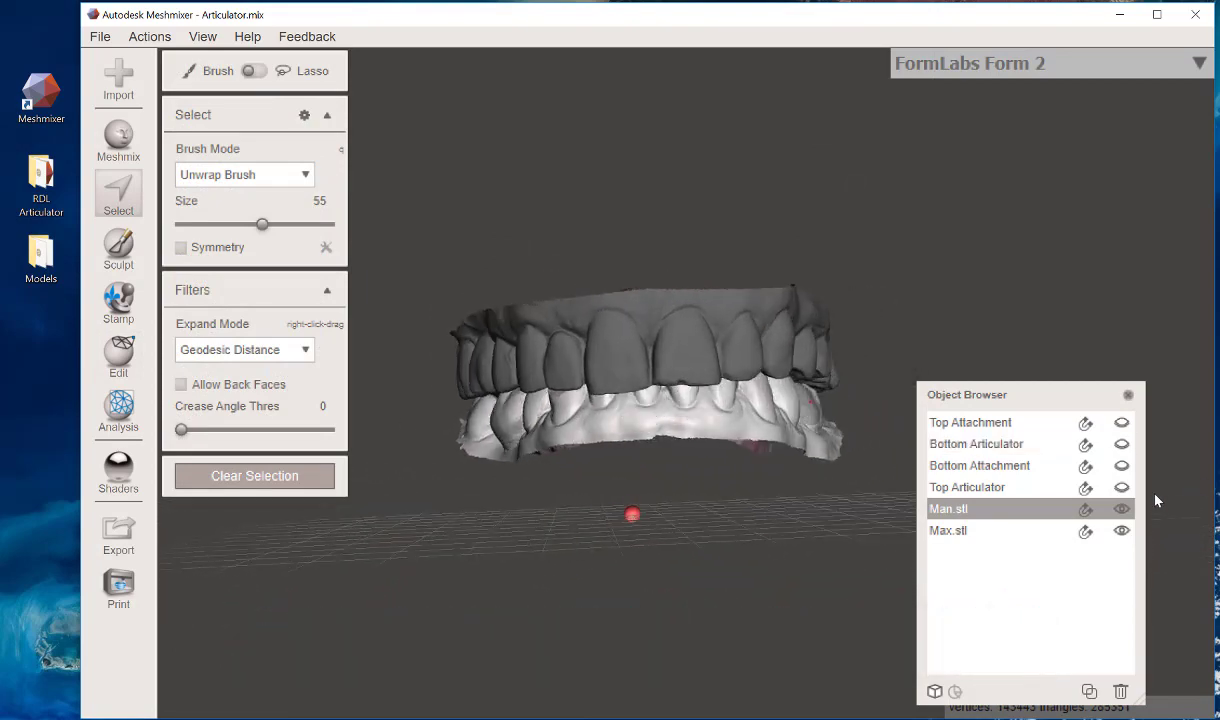
{"action": "left_click", "coordinate": [1122, 467]}
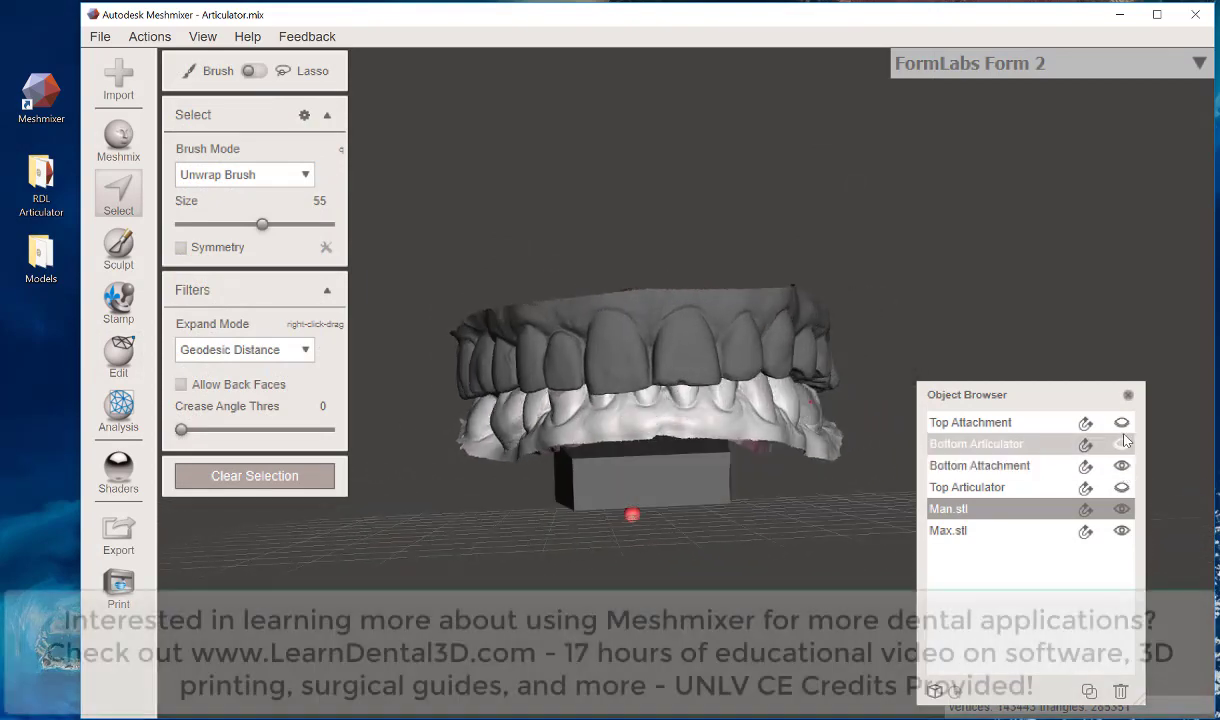
{"action": "left_click", "coordinate": [1122, 423]}
{"action": "right_click_drag", "start_coordinate": [580, 400], "coordinate": [560, 520]}
{"action": "right_click_drag", "start_coordinate": [560, 600], "coordinate": [877, 351]}
{"action": "scroll", "coordinate": [798, 400], "scroll_direction": "up", "scroll_amount": 5}
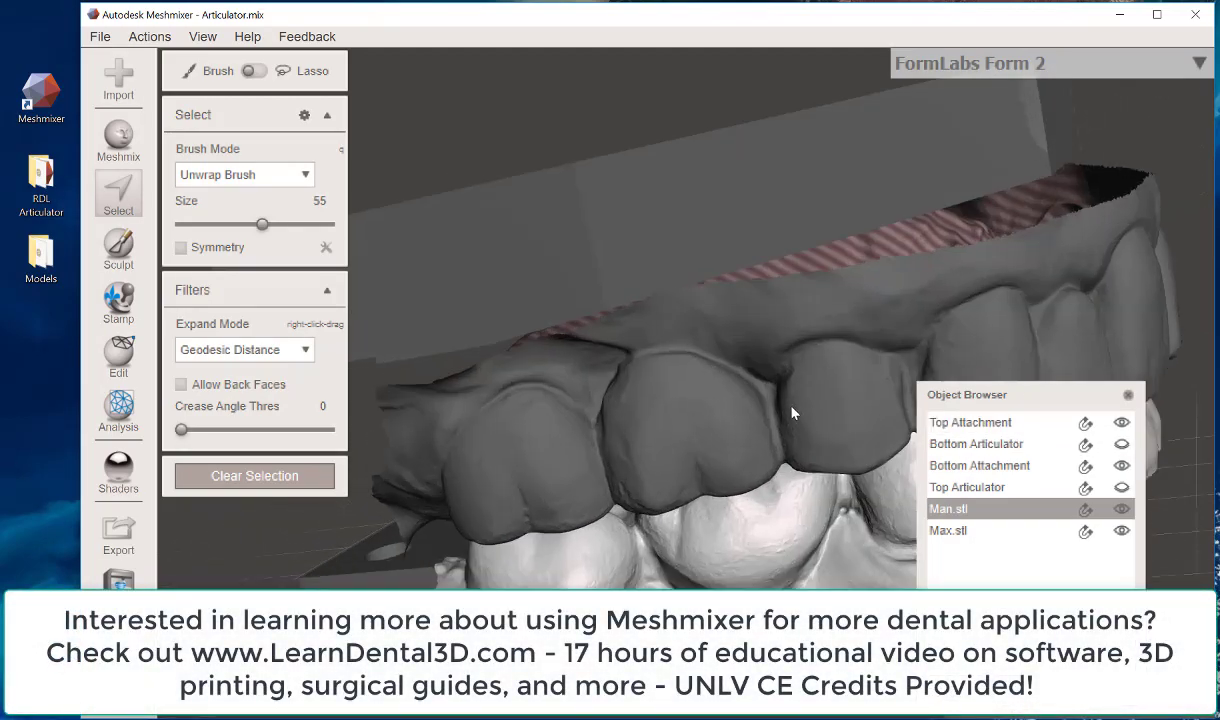
Exit the mesh selection tool, select the Max.stl and Man.stl scans together, and inspect their fit between the attachments
{"action": "right_click_drag", "start_coordinate": [798, 400], "coordinate": [812, 307]}
{"action": "key", "text": "Escape"}
{"action": "left_click", "coordinate": [808, 308]}
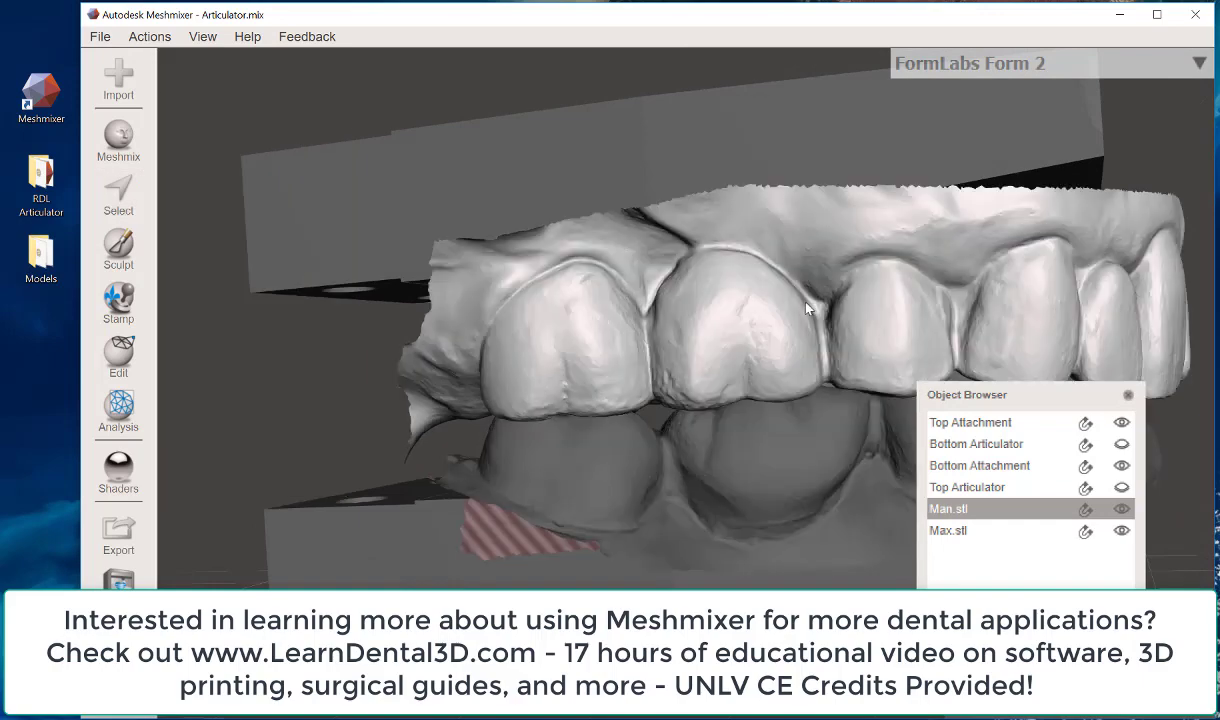
{"action": "left_click", "coordinate": [738, 408], "text": "shift"}
{"action": "right_click_drag", "start_coordinate": [707, 225], "coordinate": [660, 241]}
{"action": "right_click_drag", "start_coordinate": [724, 158], "coordinate": [585, 136]}
{"action": "right_click_drag", "start_coordinate": [899, 222], "coordinate": [430, 284]}
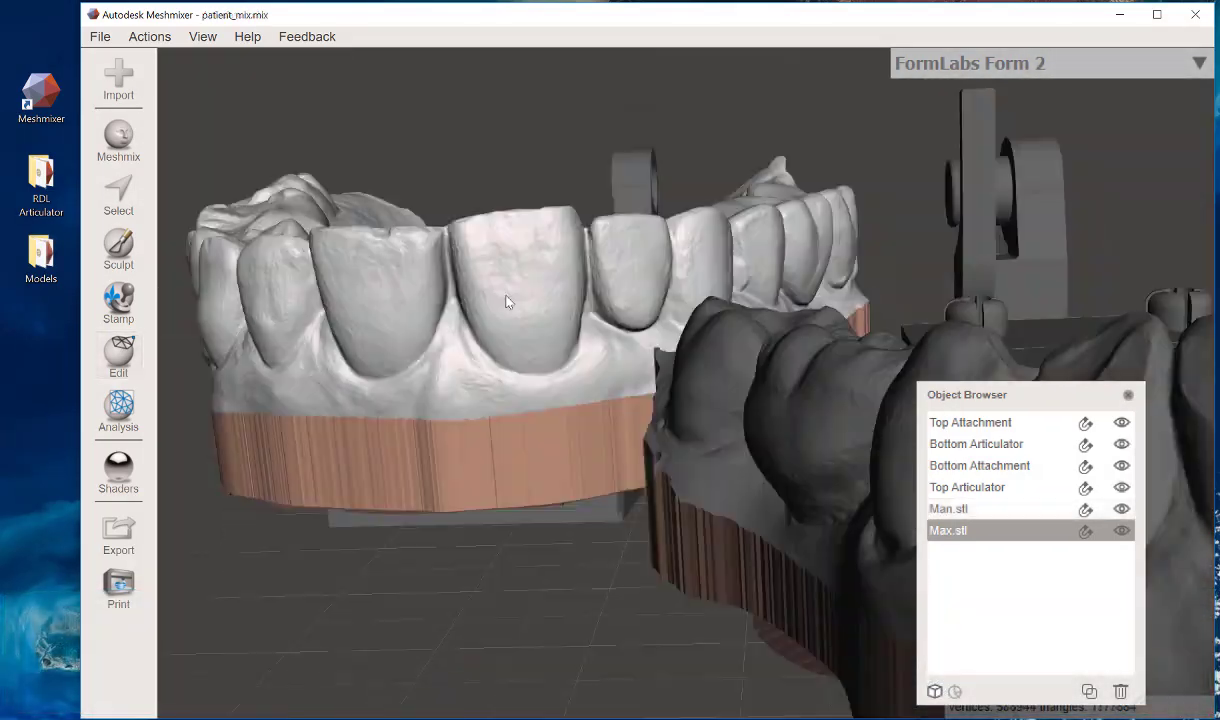
Select the Top Attachment where it shows through the palatal opening of the maxillary scan
{"action": "right_click_drag", "start_coordinate": [504, 295], "coordinate": [605, 470]}
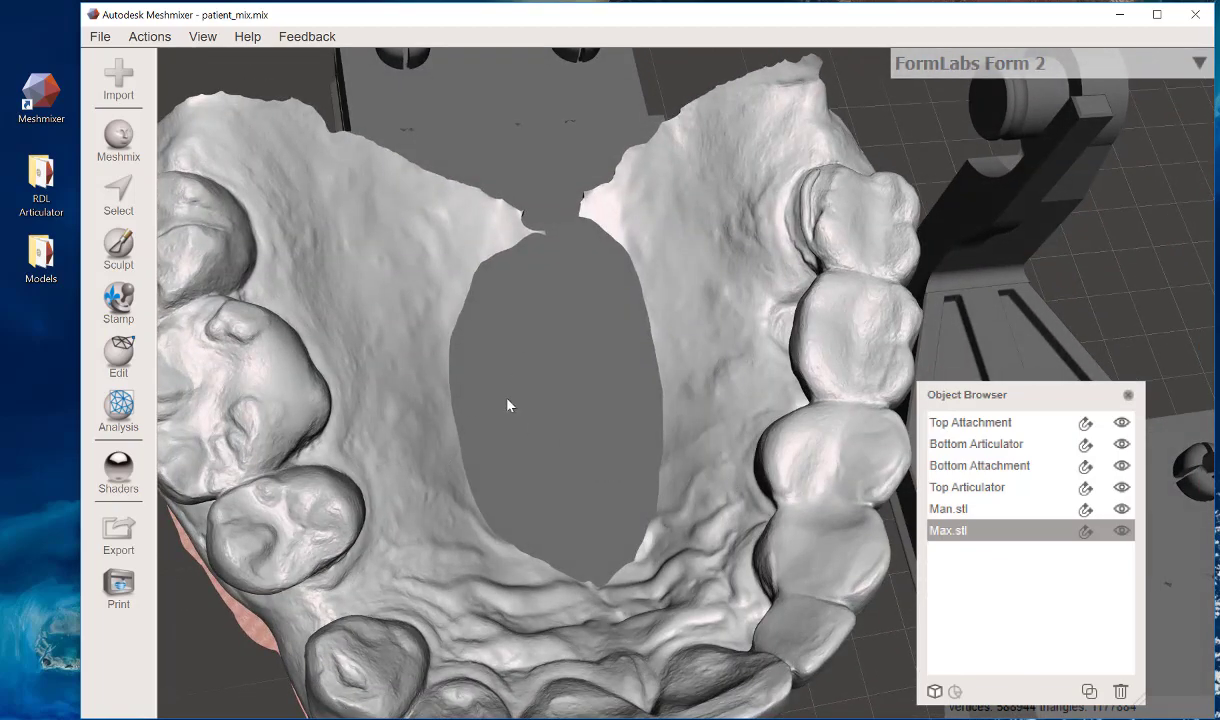
{"action": "right_click_drag", "start_coordinate": [457, 355], "coordinate": [412, 423]}
{"action": "scroll", "coordinate": [413, 422], "scroll_direction": "down", "scroll_amount": 3}
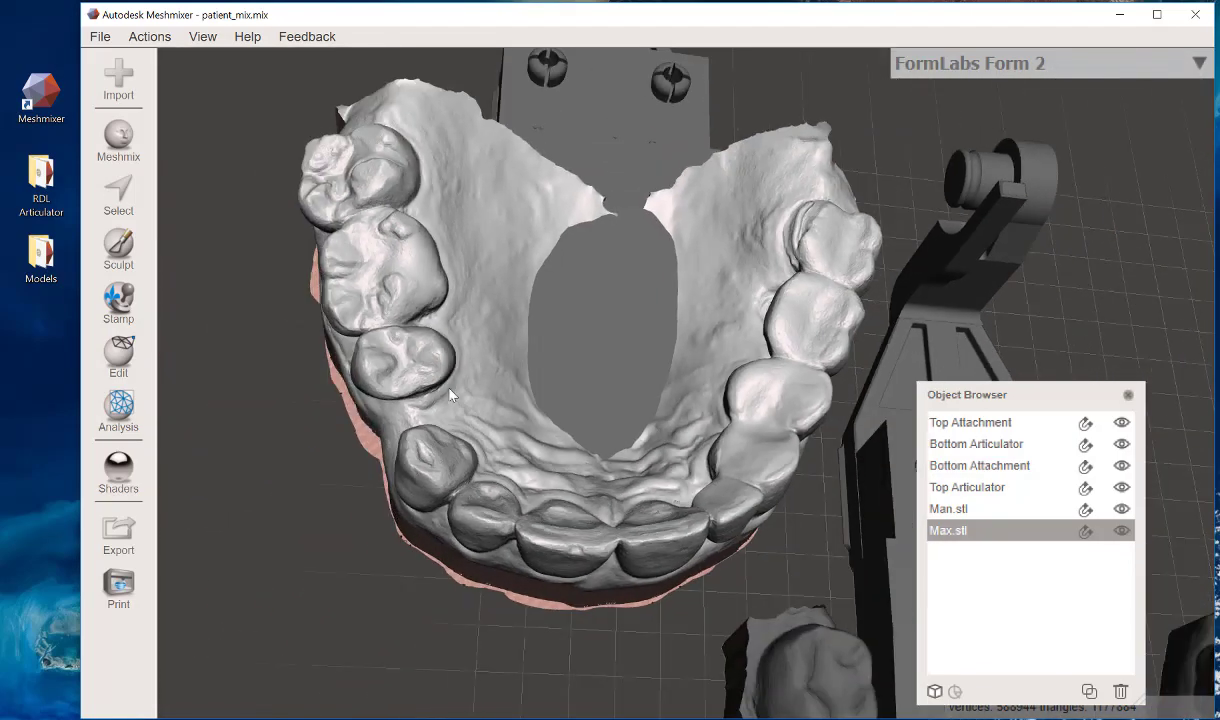
{"action": "left_click", "coordinate": [590, 308]}
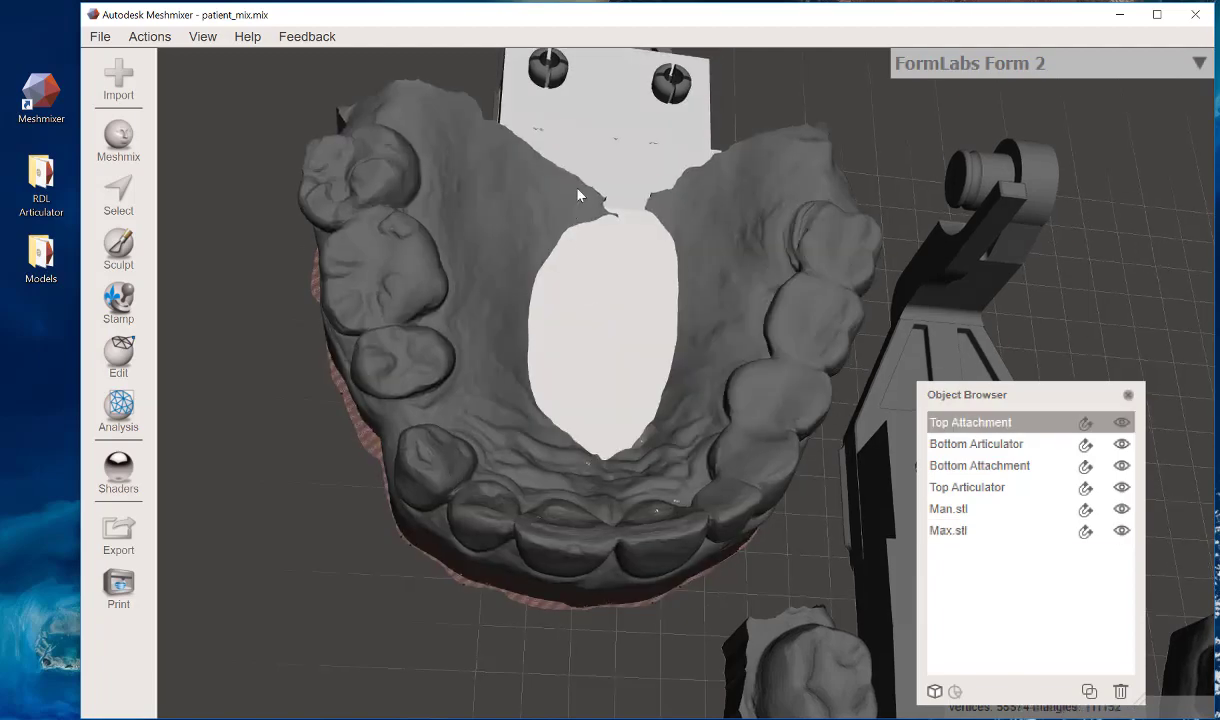
{"action": "mouse_move", "coordinate": [590, 306]}
{"action": "right_mouse_down"}
{"action": "mouse_move", "coordinate": [591, 182]}
{"action": "mouse_move", "coordinate": [515, 328]}
{"action": "mouse_move", "coordinate": [403, 316]}
{"action": "mouse_move", "coordinate": [632, 131]}
{"action": "mouse_move", "coordinate": [705, 194]}
{"action": "mouse_move", "coordinate": [434, 268]}
{"action": "mouse_move", "coordinate": [300, 255]}
{"action": "right_mouse_up"}
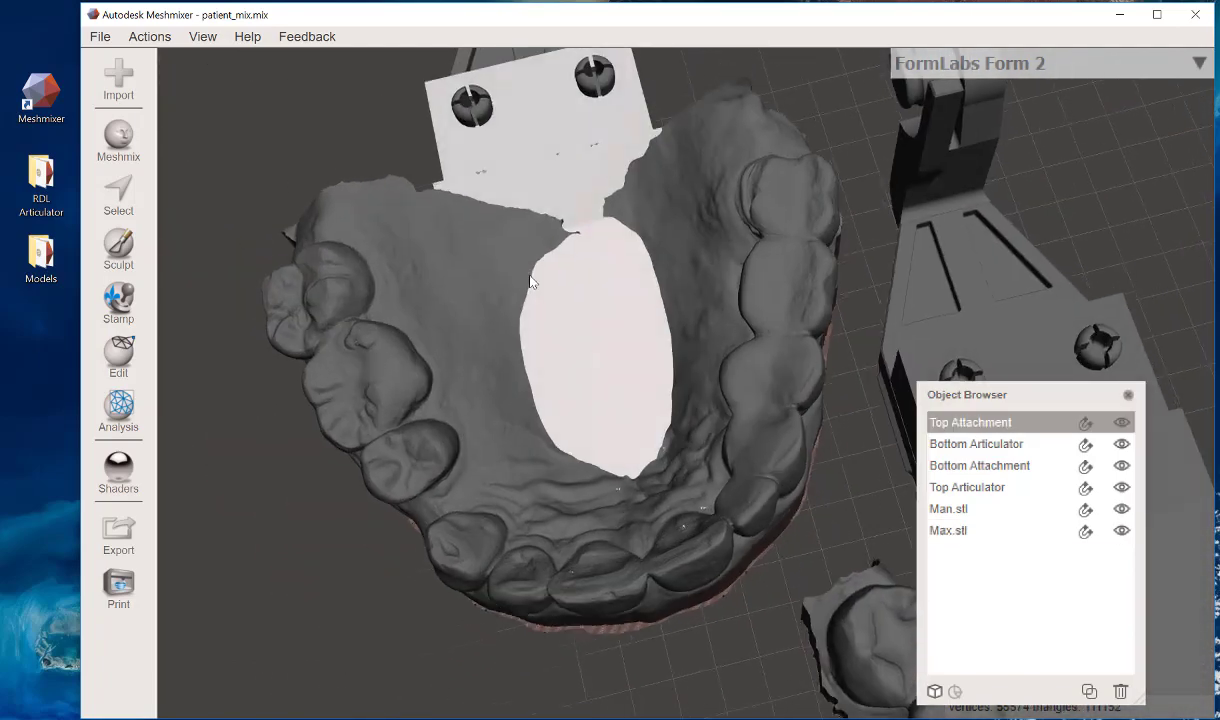
Choose the Draw2 sculpting brush and set its strength to 64 and its size to 78
{"action": "left_click", "coordinate": [118, 245]}
{"action": "mouse_move", "coordinate": [215, 190]}
{"action": "mouse_move", "coordinate": [247, 130]}
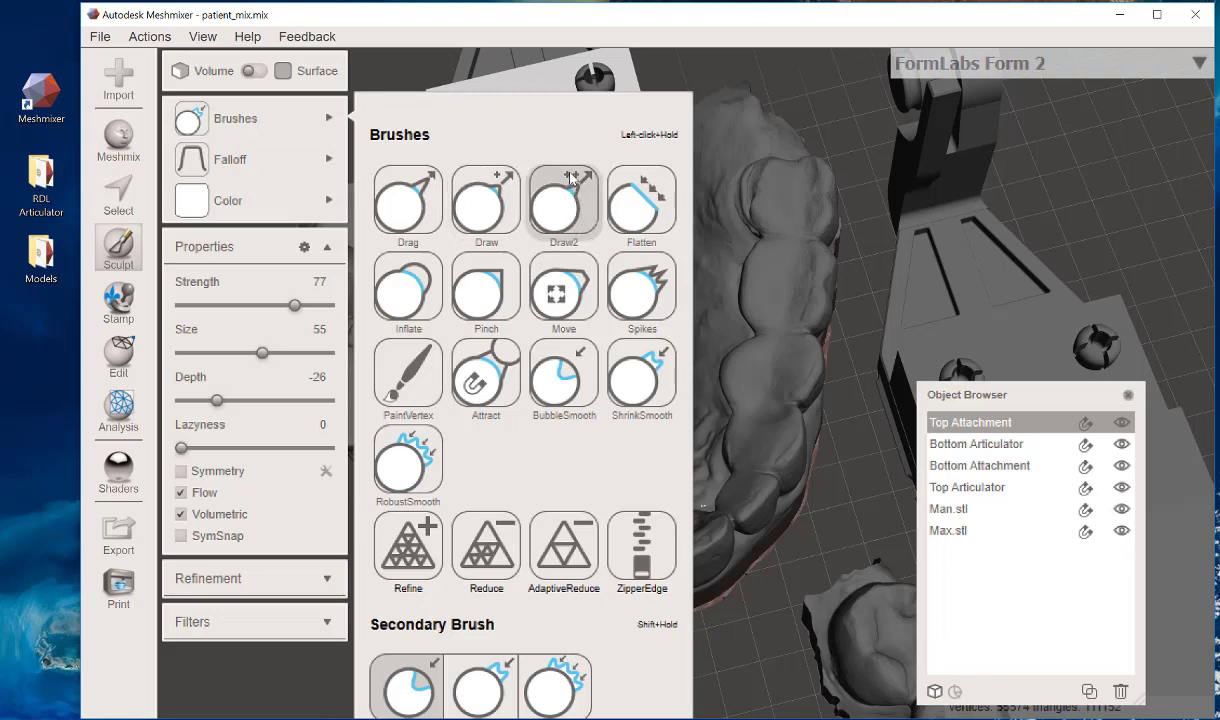
{"action": "left_click", "coordinate": [566, 200]}
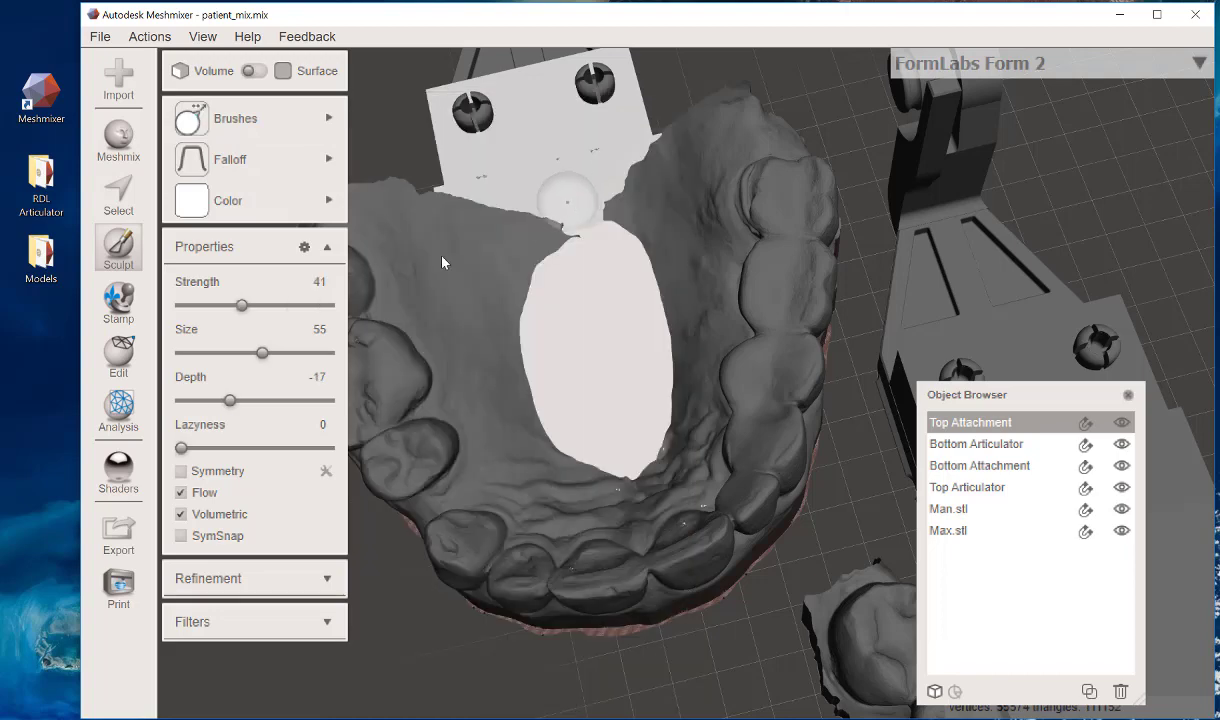
{"action": "left_click", "coordinate": [296, 353]}
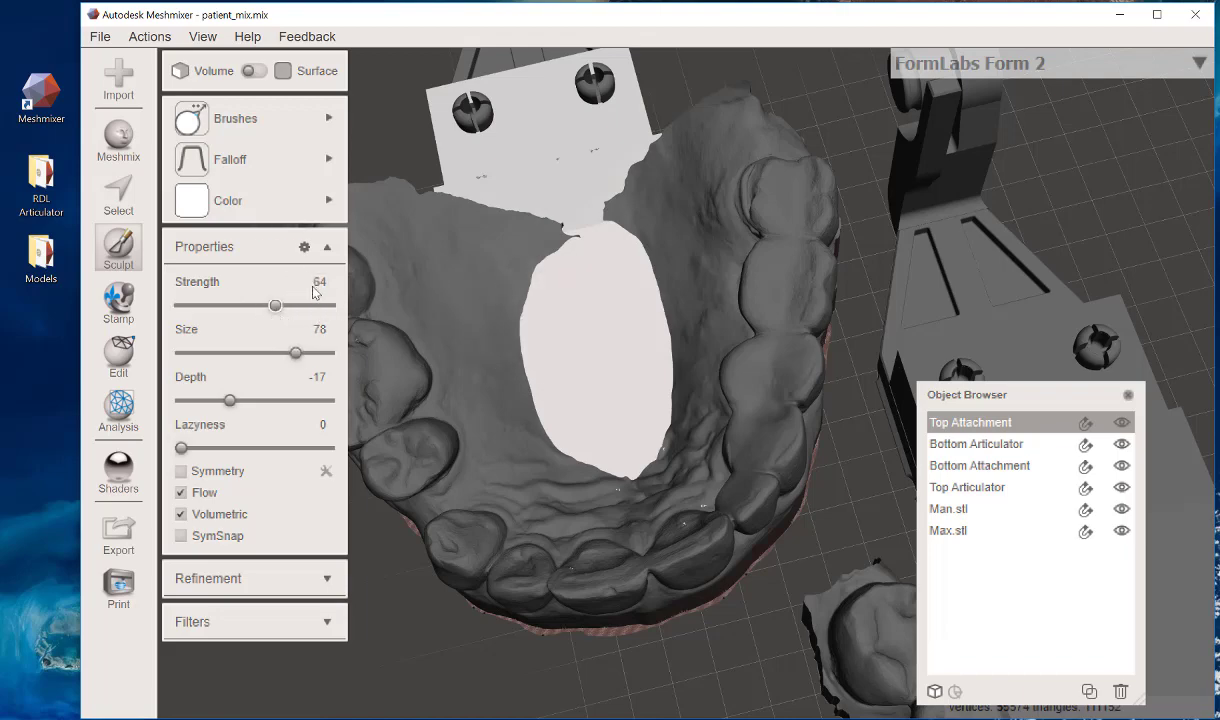
Try sculpting the Top Attachment inside the palatal opening with the Draw2 brush, and undo the strokes
{"action": "right_click_drag", "start_coordinate": [579, 332], "coordinate": [584, 309]}
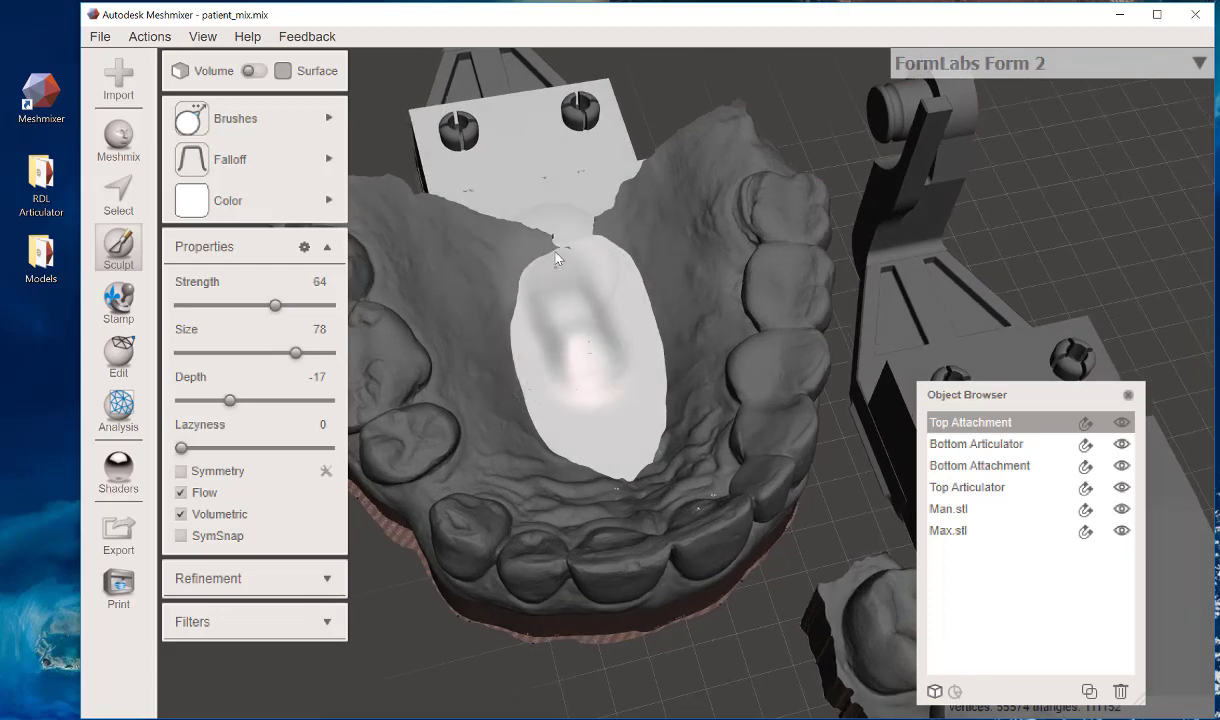
{"action": "right_click_drag", "start_coordinate": [543, 262], "coordinate": [534, 327]}
{"action": "scroll", "coordinate": [535, 327], "scroll_direction": "up", "scroll_amount": 1}
{"action": "key", "text": "ctrl+z"}
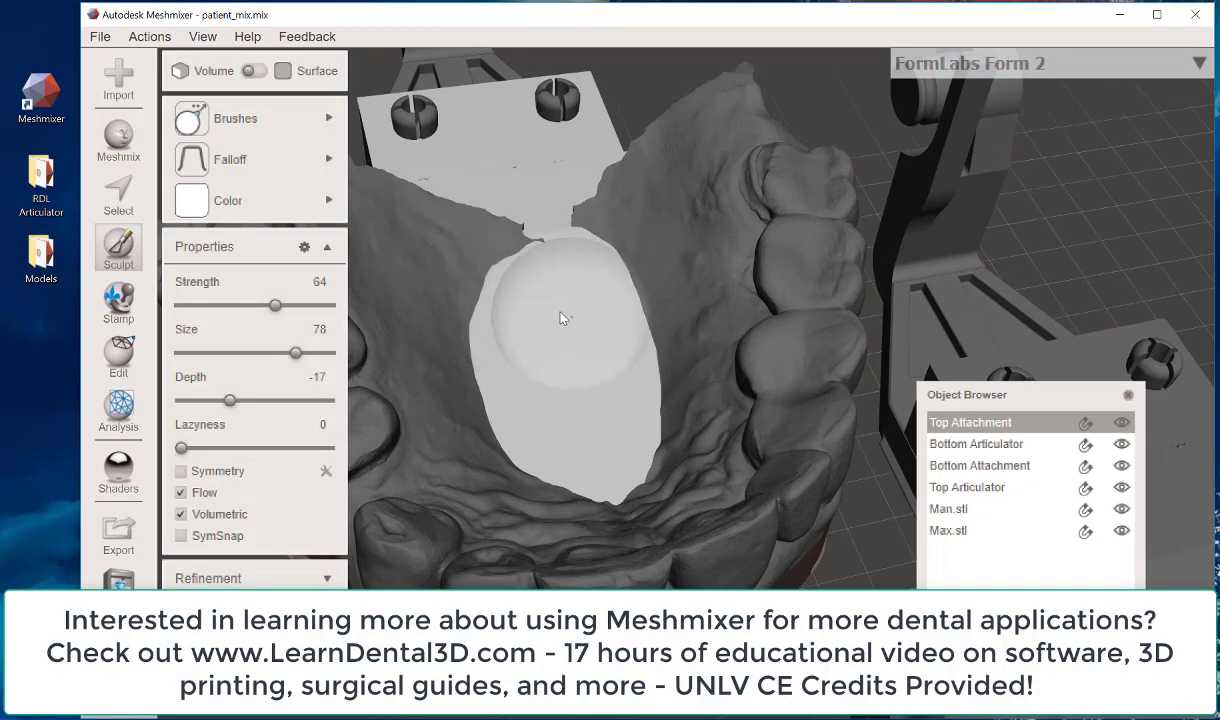
{"action": "left_click", "coordinate": [142, 36]}
{"action": "left_click", "coordinate": [493, 12]}
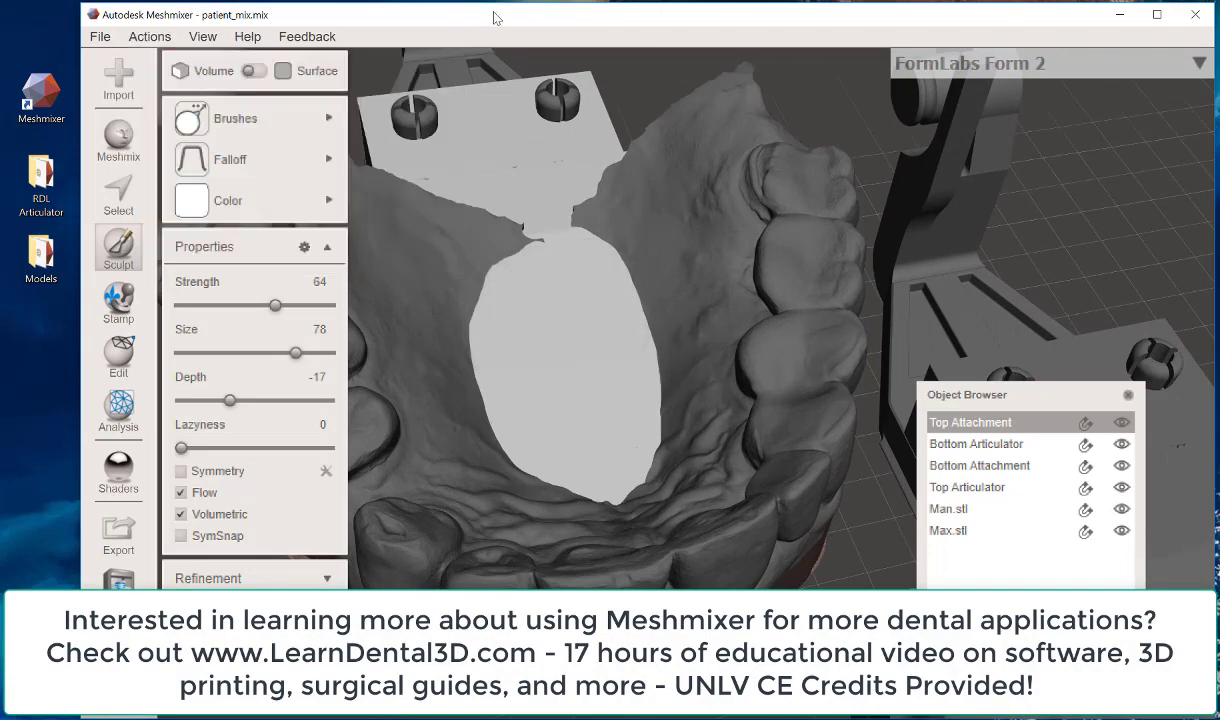
Sculpt the Top Attachment's exposed surface inward with the Draw2 brush until it sits below the maxillary palate
{"action": "mouse_move", "coordinate": [230, 159]}
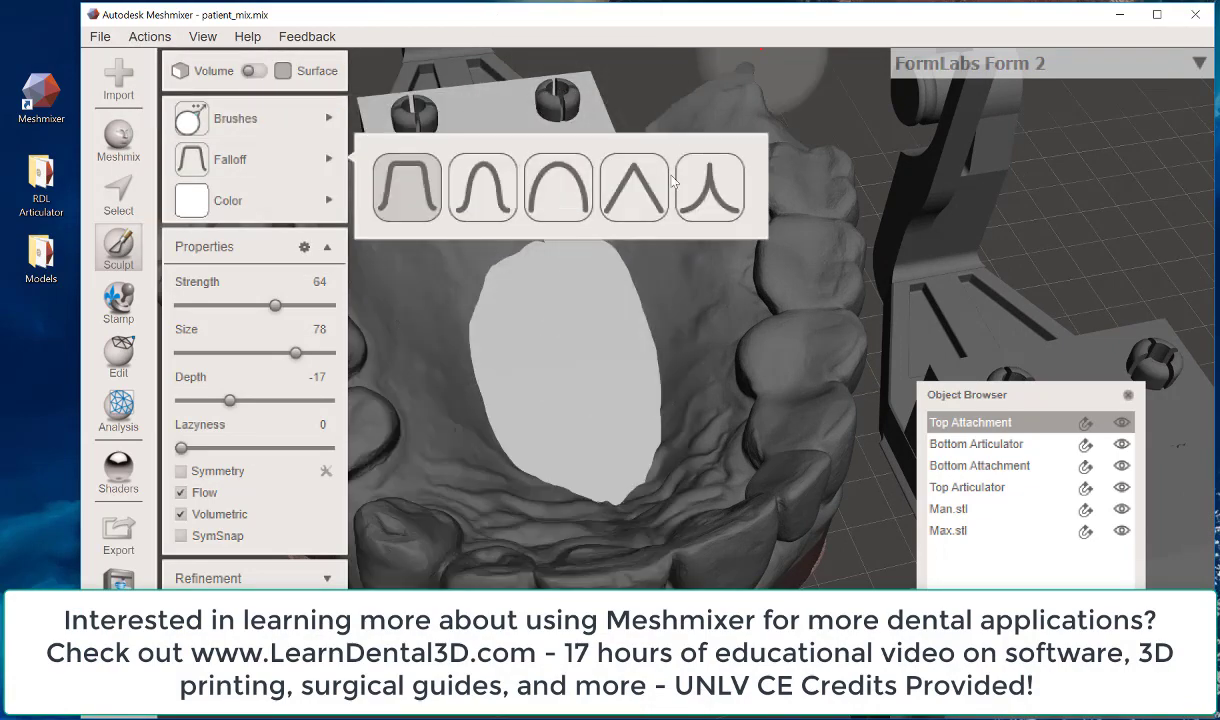
{"action": "mouse_move", "coordinate": [547, 350]}
{"action": "left_mouse_down"}
{"action": "mouse_move", "coordinate": [577, 377]}
{"action": "mouse_move", "coordinate": [539, 373]}
{"action": "mouse_move", "coordinate": [524, 311]}
{"action": "mouse_move", "coordinate": [530, 423]}
{"action": "mouse_move", "coordinate": [589, 437]}
{"action": "mouse_move", "coordinate": [550, 417]}
{"action": "mouse_move", "coordinate": [610, 410]}
{"action": "mouse_move", "coordinate": [565, 419]}
{"action": "mouse_move", "coordinate": [579, 315]}
{"action": "mouse_move", "coordinate": [588, 380]}
{"action": "mouse_move", "coordinate": [545, 340]}
{"action": "mouse_move", "coordinate": [600, 295]}
{"action": "mouse_move", "coordinate": [566, 248]}
{"action": "left_mouse_up"}
{"action": "mouse_move", "coordinate": [566, 248]}
{"action": "right_mouse_down"}
{"action": "mouse_move", "coordinate": [569, 297]}
{"action": "mouse_move", "coordinate": [765, 387]}
{"action": "mouse_move", "coordinate": [678, 540]}
{"action": "mouse_move", "coordinate": [433, 554]}
{"action": "mouse_move", "coordinate": [629, 532]}
{"action": "mouse_move", "coordinate": [771, 314]}
{"action": "mouse_move", "coordinate": [1127, 241]}
{"action": "mouse_move", "coordinate": [582, 568]}
{"action": "mouse_move", "coordinate": [334, 487]}
{"action": "mouse_move", "coordinate": [668, 377]}
{"action": "mouse_move", "coordinate": [920, 267]}
{"action": "mouse_move", "coordinate": [929, 226]}
{"action": "mouse_move", "coordinate": [686, 427]}
{"action": "mouse_move", "coordinate": [549, 513]}
{"action": "mouse_move", "coordinate": [605, 468]}
{"action": "mouse_move", "coordinate": [775, 395]}
{"action": "mouse_move", "coordinate": [567, 475]}
{"action": "mouse_move", "coordinate": [536, 427]}
{"action": "mouse_move", "coordinate": [251, 280]}
{"action": "right_mouse_up"}
Smooth the Top Attachment where it meets the back edge of the palate with the ShrinkSmooth brush
{"action": "left_click", "coordinate": [228, 120]}
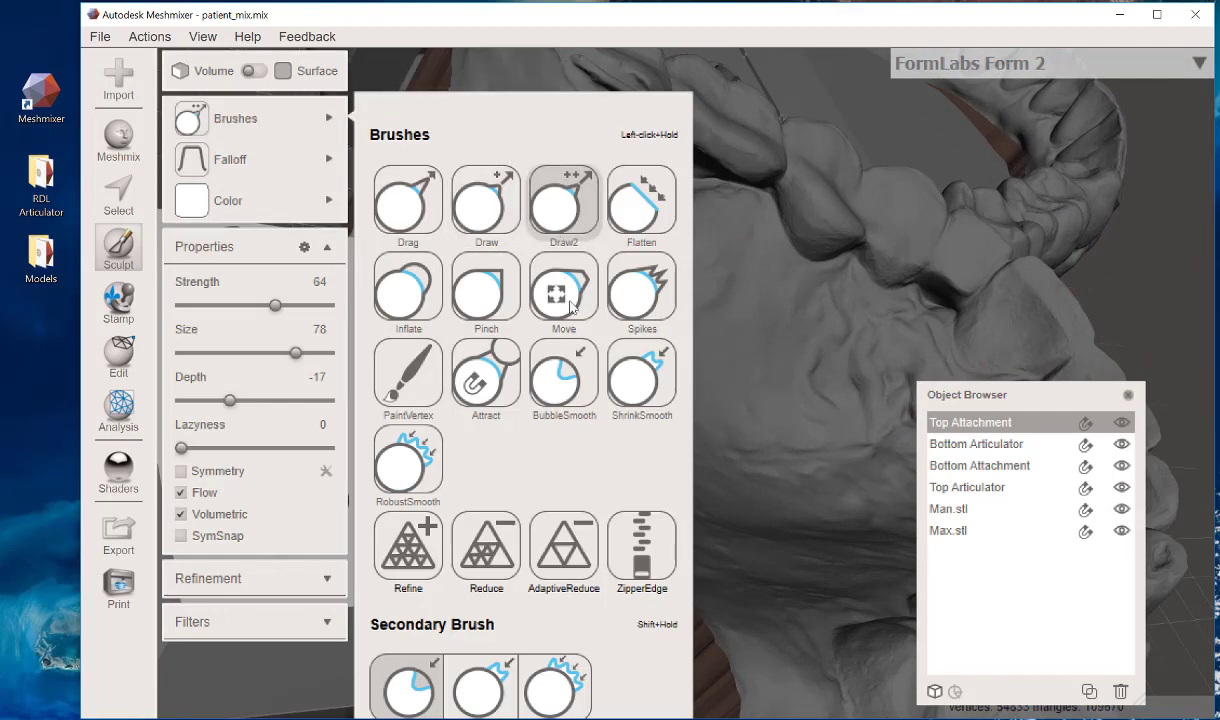
{"action": "left_click", "coordinate": [632, 388]}
{"action": "scroll", "coordinate": [540, 409], "scroll_direction": "up", "scroll_amount": 3}
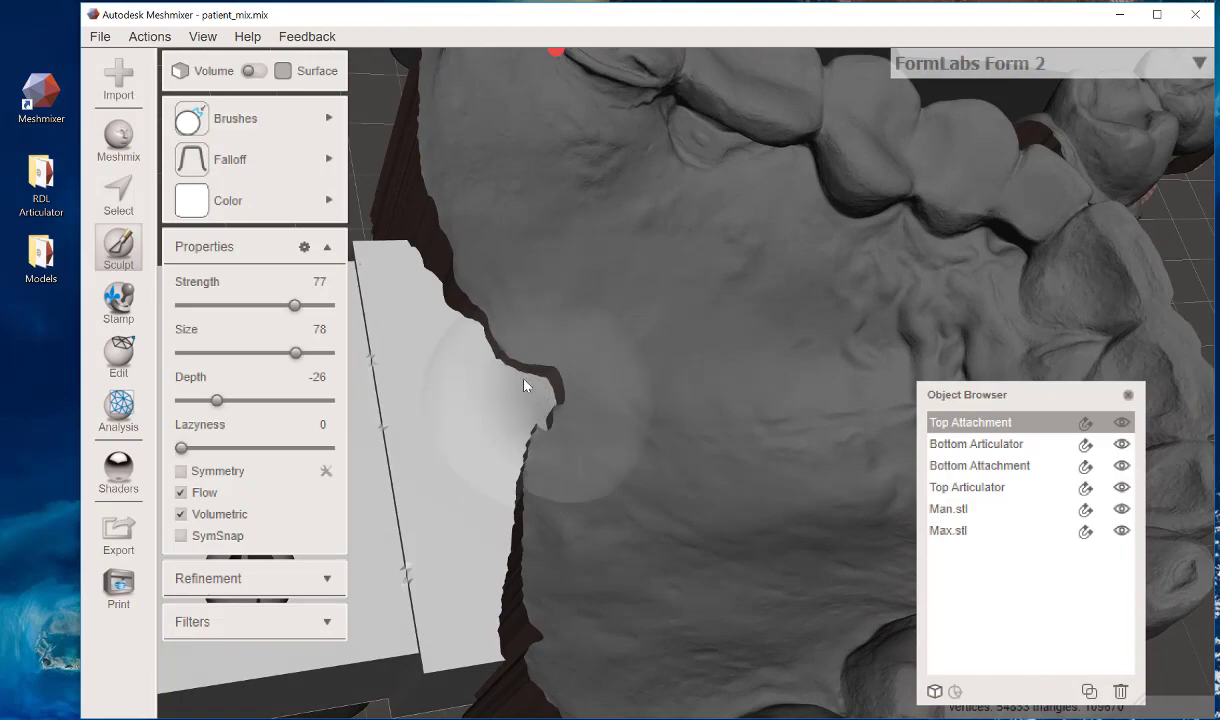
{"action": "mouse_move", "coordinate": [590, 463]}
{"action": "right_mouse_down"}
{"action": "mouse_move", "coordinate": [522, 343]}
{"action": "mouse_move", "coordinate": [689, 338]}
{"action": "mouse_move", "coordinate": [719, 409]}
{"action": "mouse_move", "coordinate": [539, 357]}
{"action": "mouse_move", "coordinate": [622, 372]}
{"action": "mouse_move", "coordinate": [713, 452]}
{"action": "mouse_move", "coordinate": [580, 545]}
{"action": "right_mouse_up"}
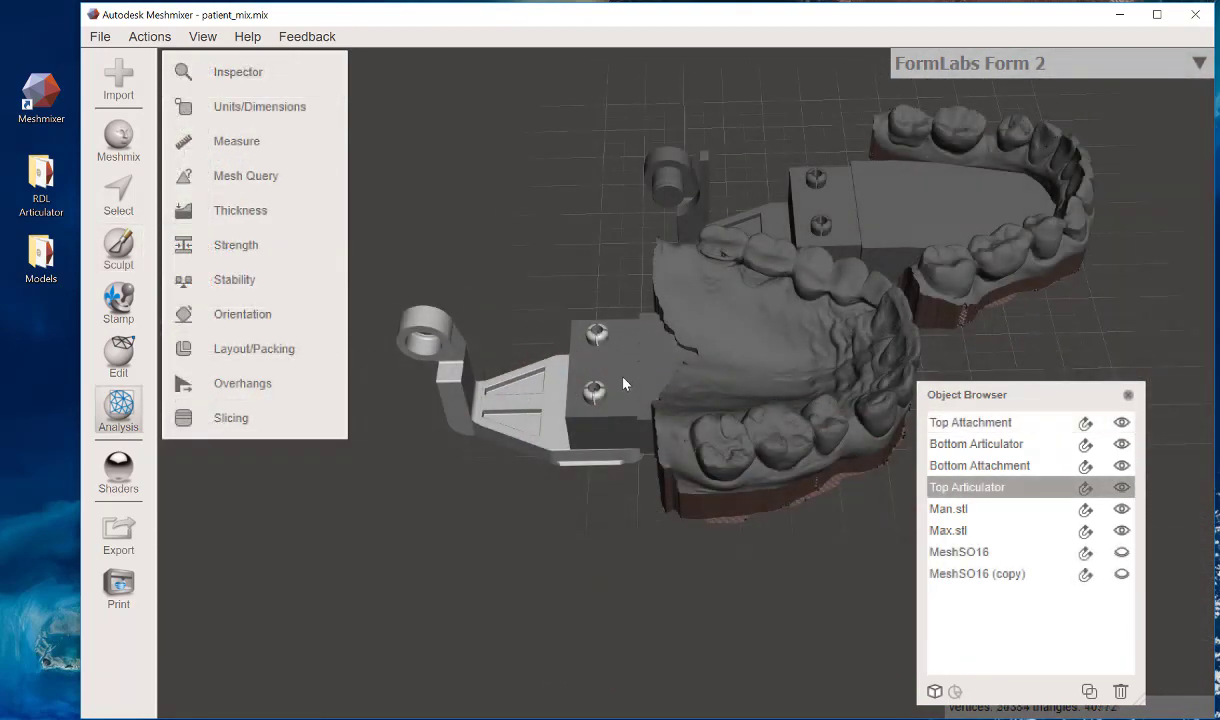
Select Max.stl, Top Attachment and Top Articulator together and combine them into one object
{"action": "left_click", "coordinate": [623, 383], "text": "shift"}
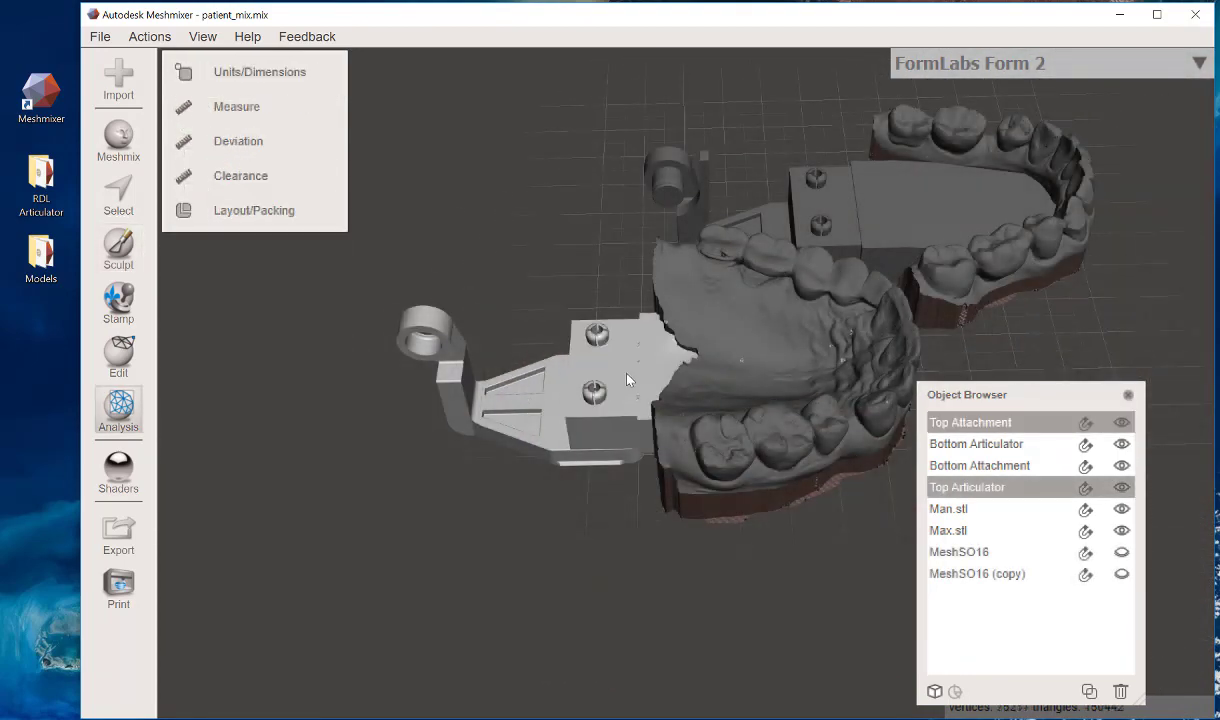
{"action": "left_click", "coordinate": [722, 324], "text": "shift"}
{"action": "right_click_drag", "start_coordinate": [722, 324], "coordinate": [885, 450]}
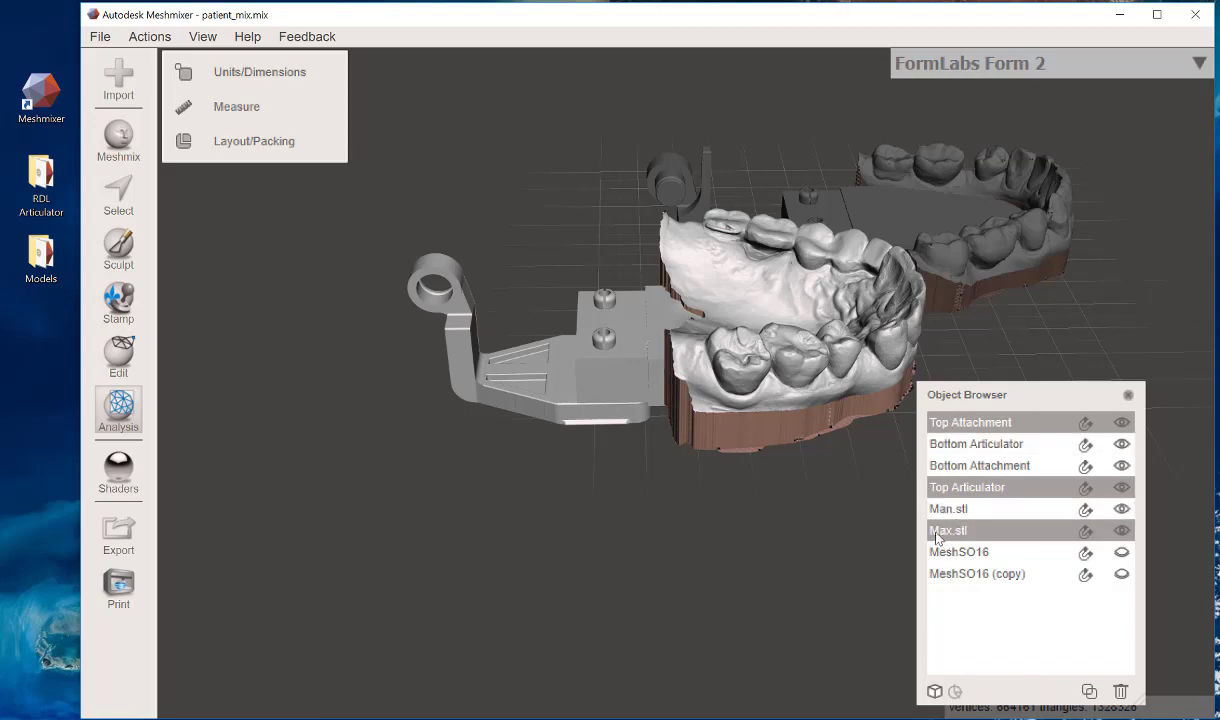
{"action": "right_click_drag", "start_coordinate": [610, 372], "coordinate": [680, 268]}
{"action": "left_click", "coordinate": [598, 376]}
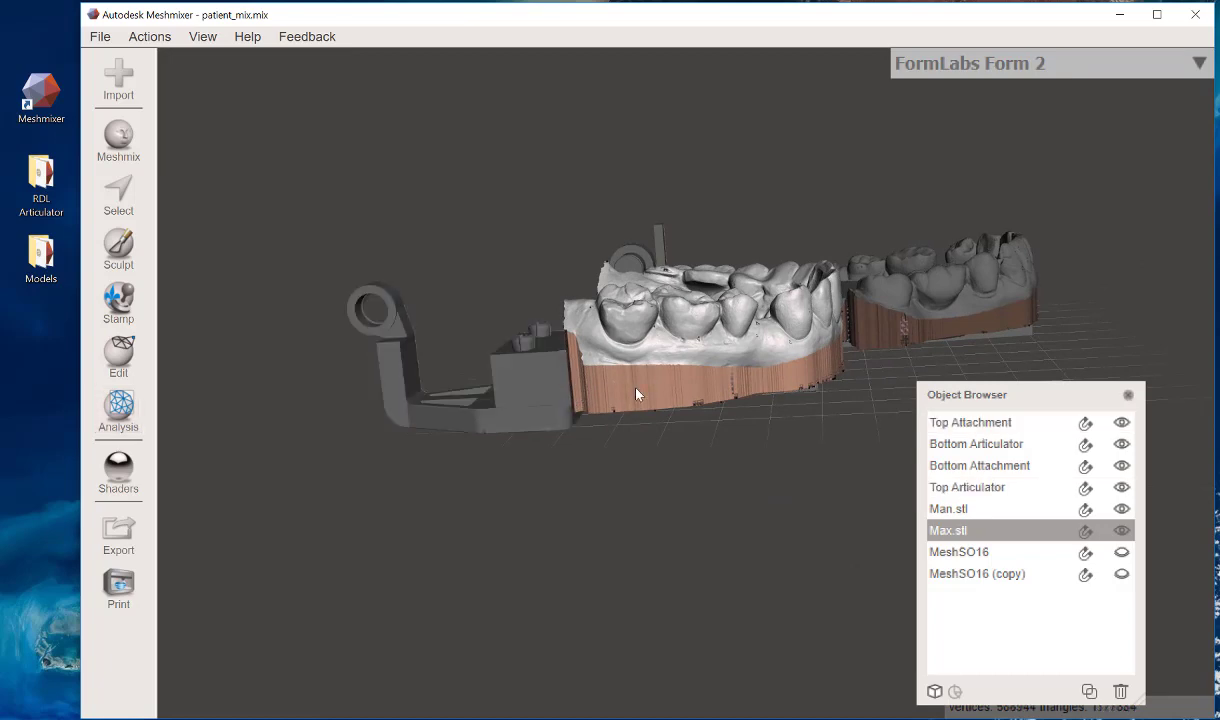
{"action": "left_click", "coordinate": [545, 370], "text": "shift"}
{"action": "left_click", "coordinate": [455, 411], "text": "shift"}
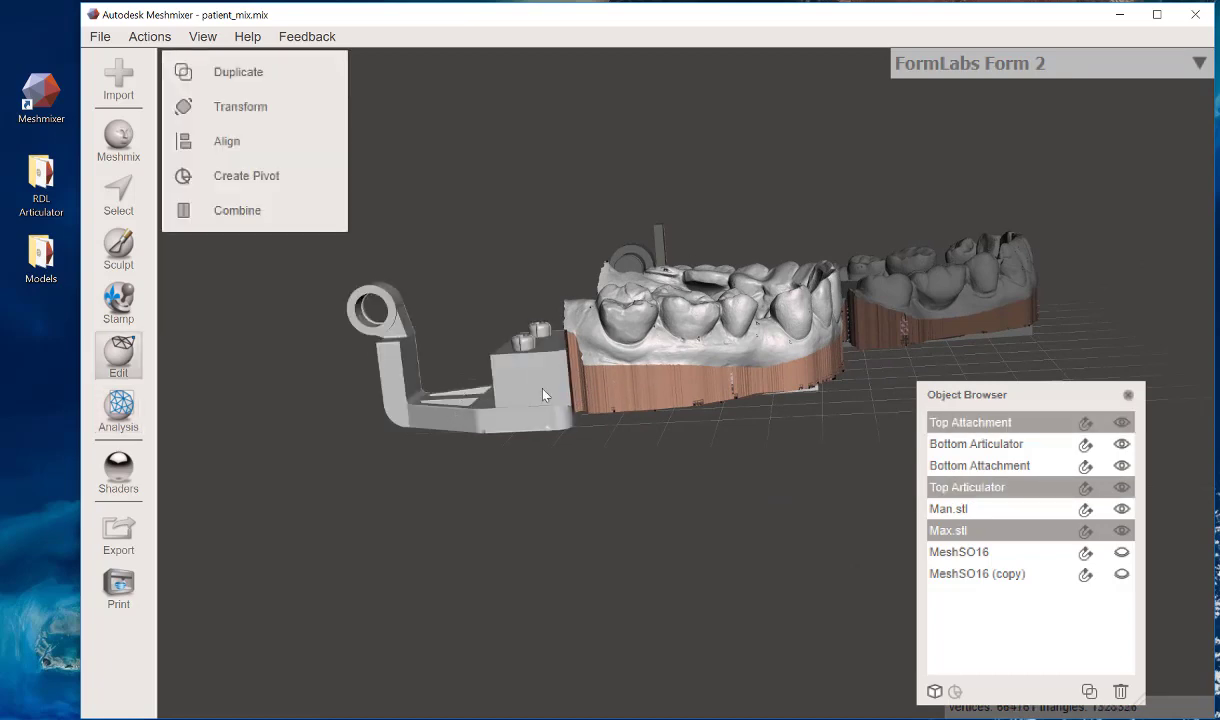
{"action": "right_click_drag", "start_coordinate": [543, 389], "coordinate": [562, 372]}
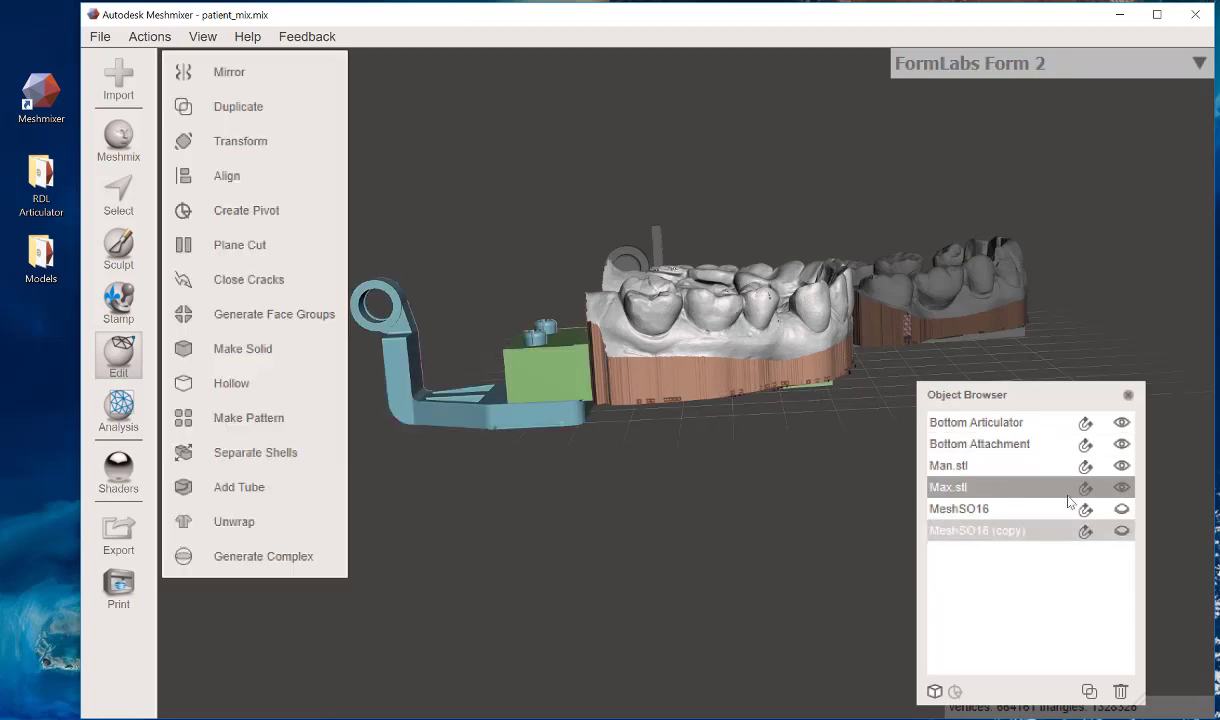
Export the combined maxillary model to the Models folder as a binary STL named man_print_articulation
{"action": "right_click_drag", "start_coordinate": [698, 362], "coordinate": [674, 320]}
{"action": "scroll", "coordinate": [669, 350], "scroll_direction": "up", "scroll_amount": 5}
{"action": "right_click_drag", "start_coordinate": [662, 380], "coordinate": [717, 386]}
{"action": "scroll", "coordinate": [717, 391], "scroll_direction": "down", "scroll_amount": 5}
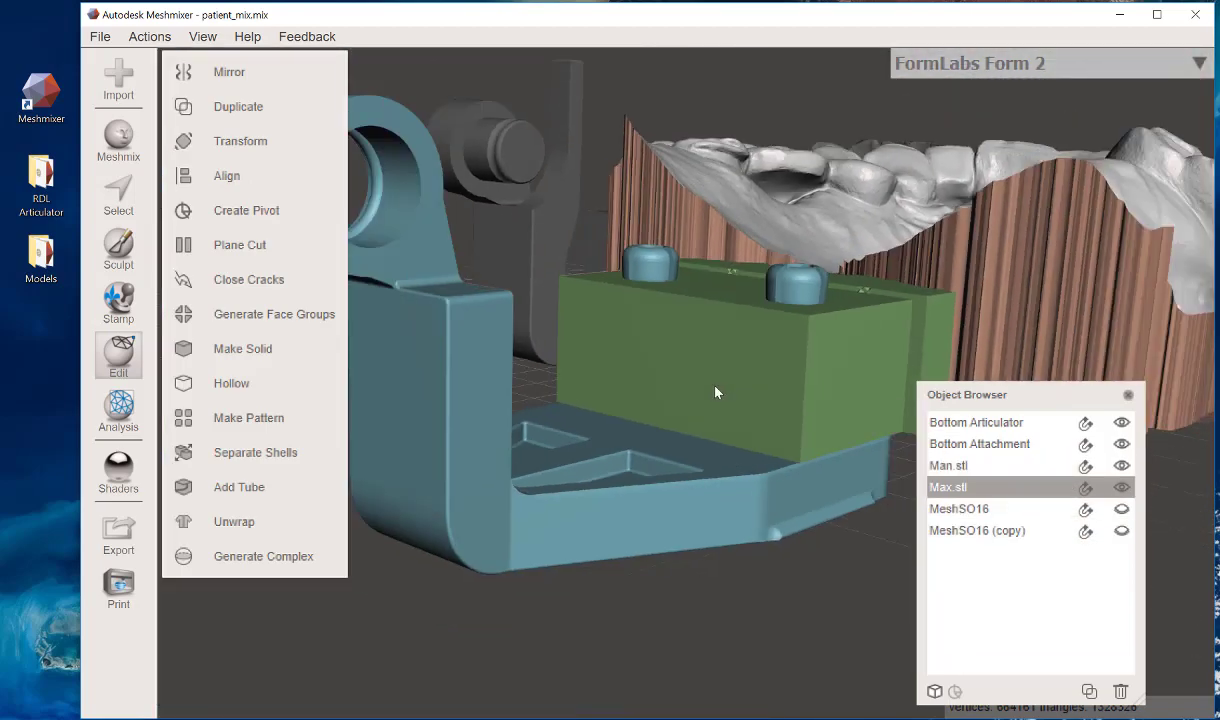
{"action": "right_click_drag", "start_coordinate": [642, 375], "coordinate": [640, 420]}
{"action": "left_click", "coordinate": [100, 36]}
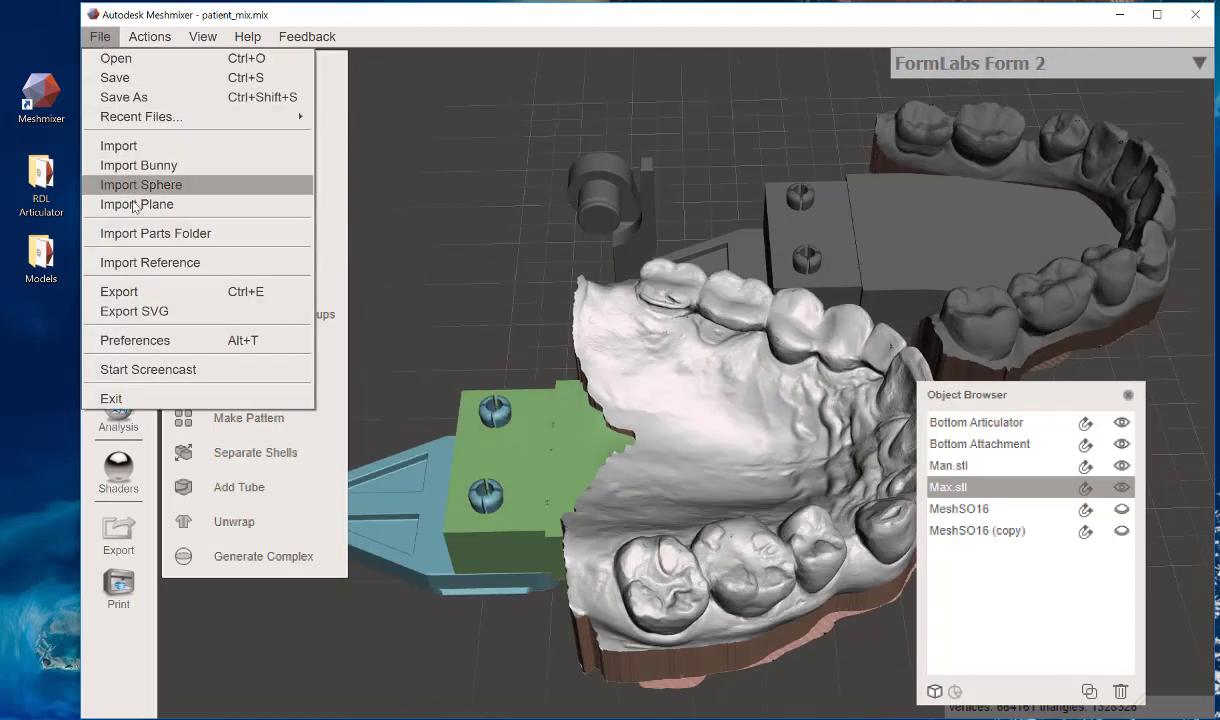
{"action": "left_click", "coordinate": [148, 291]}
{"action": "left_click_drag", "start_coordinate": [326, 43], "coordinate": [215, 91]}
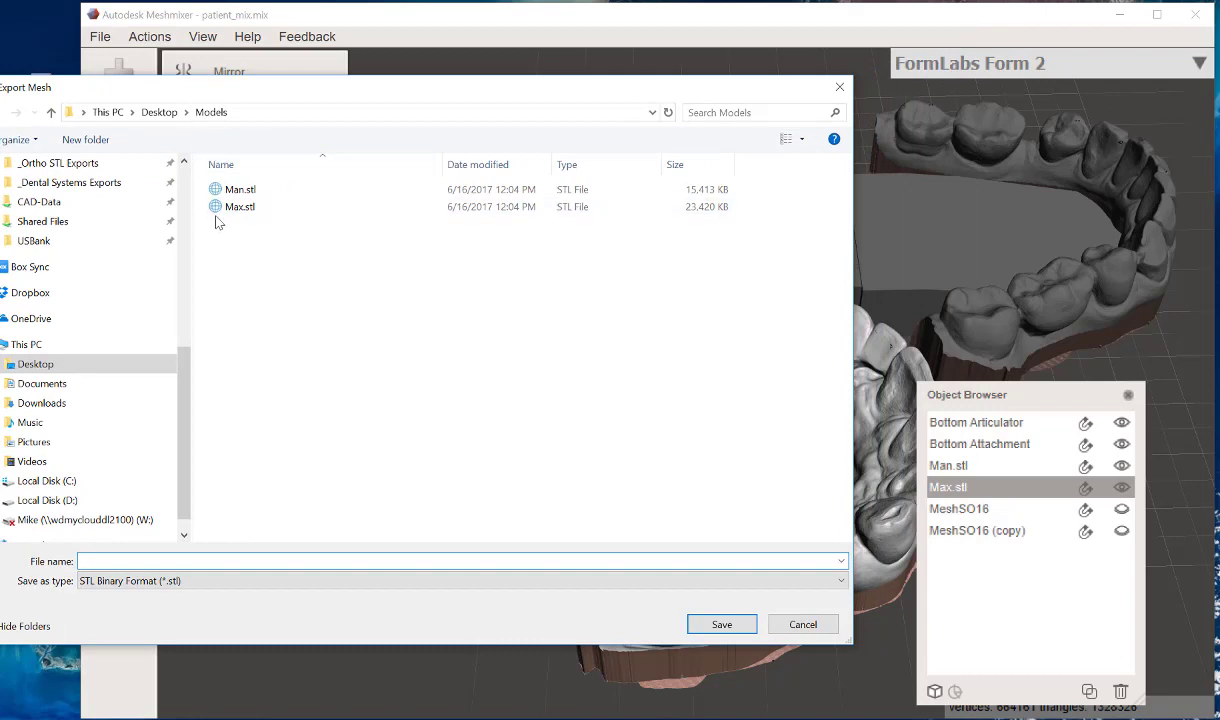
{"action": "type", "text": "man_print_articulation"}
{"action": "key", "text": "Return"}
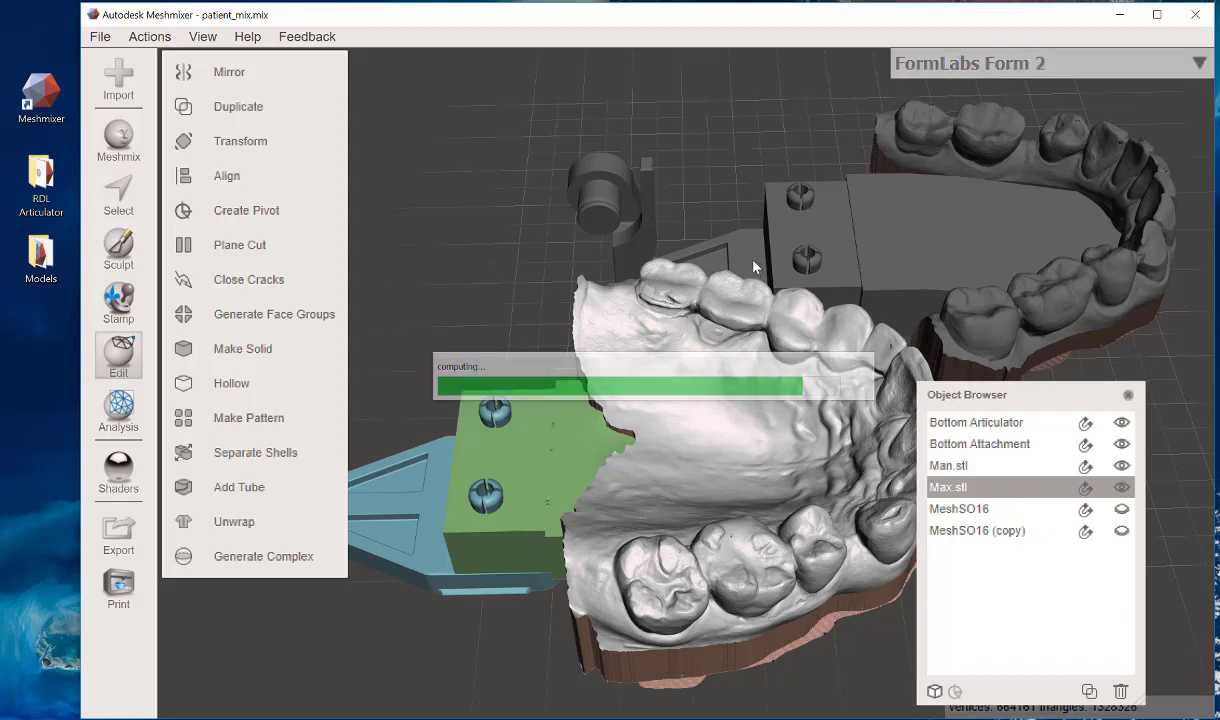
Select the Bottom Articulator, Bottom Attachment and Man.stl together
{"action": "left_click", "coordinate": [717, 247]}
{"action": "left_click", "coordinate": [951, 205], "text": "shift"}
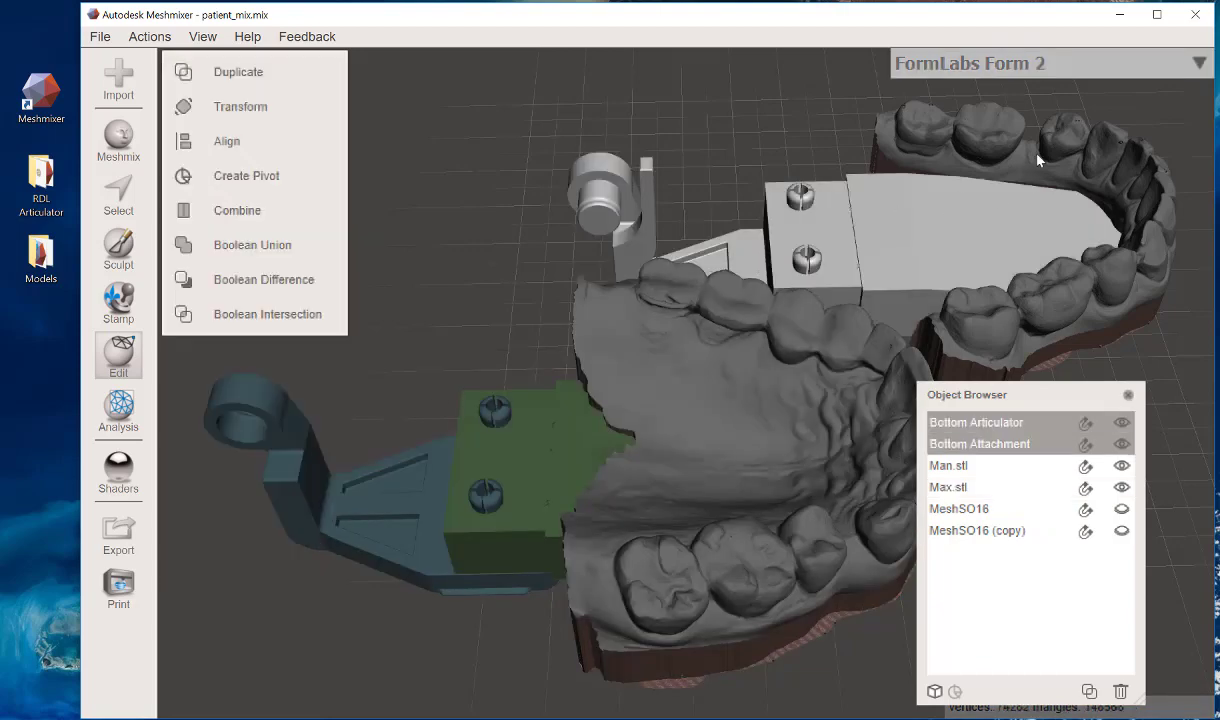
{"action": "left_click", "coordinate": [1033, 176], "text": "shift"}
{"action": "right_click_drag", "start_coordinate": [1033, 178], "coordinate": [928, 380]}
{"action": "middle_click_drag", "start_coordinate": [803, 258], "coordinate": [420, 303]}
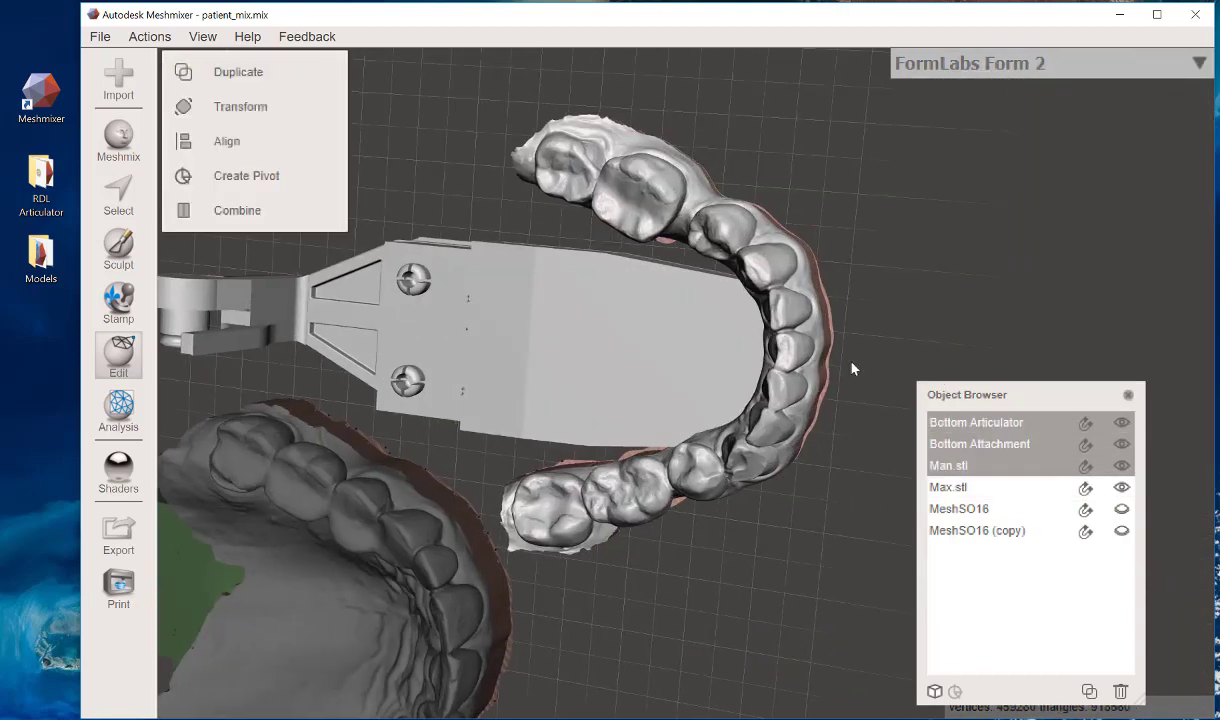
Show the MeshSO16 and MeshSO16 (copy) connecting bars, add them to the selection, and combine all five mandibular objects
{"action": "left_click", "coordinate": [1120, 511]}
{"action": "left_click", "coordinate": [1121, 532]}
{"action": "right_click_drag", "start_coordinate": [564, 403], "coordinate": [645, 388]}
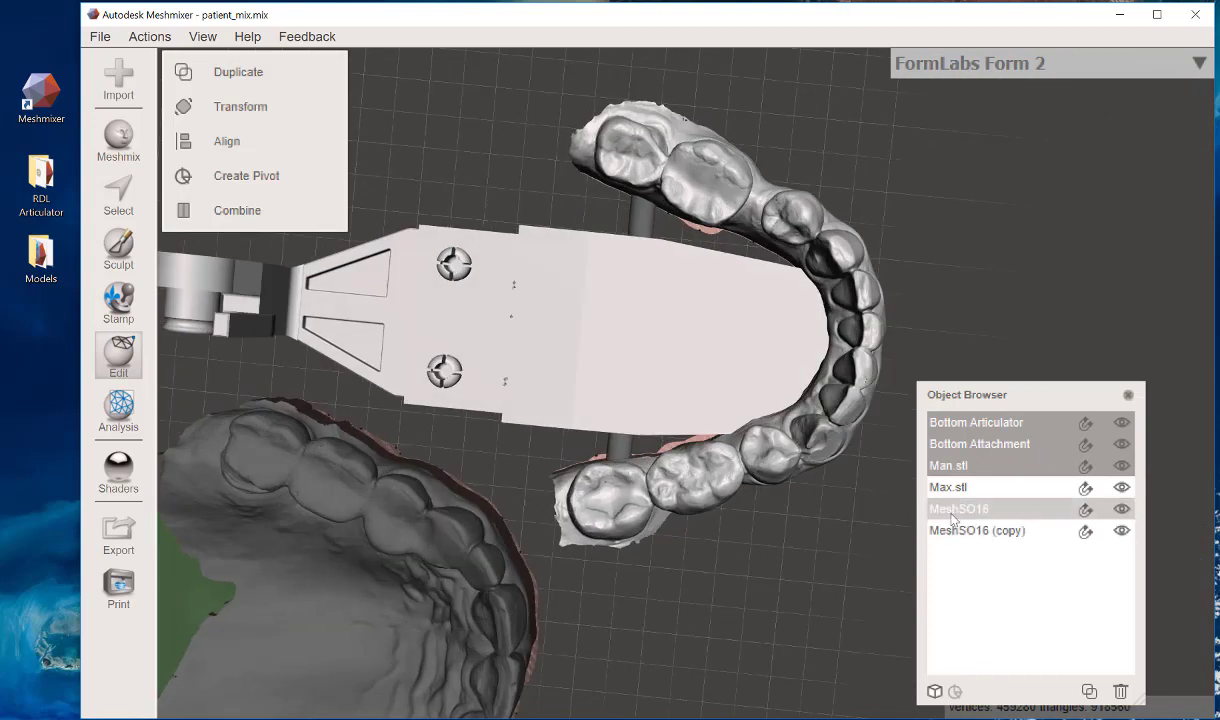
{"action": "left_click", "coordinate": [953, 510], "text": "shift"}
{"action": "left_click", "coordinate": [958, 531], "text": "shift"}
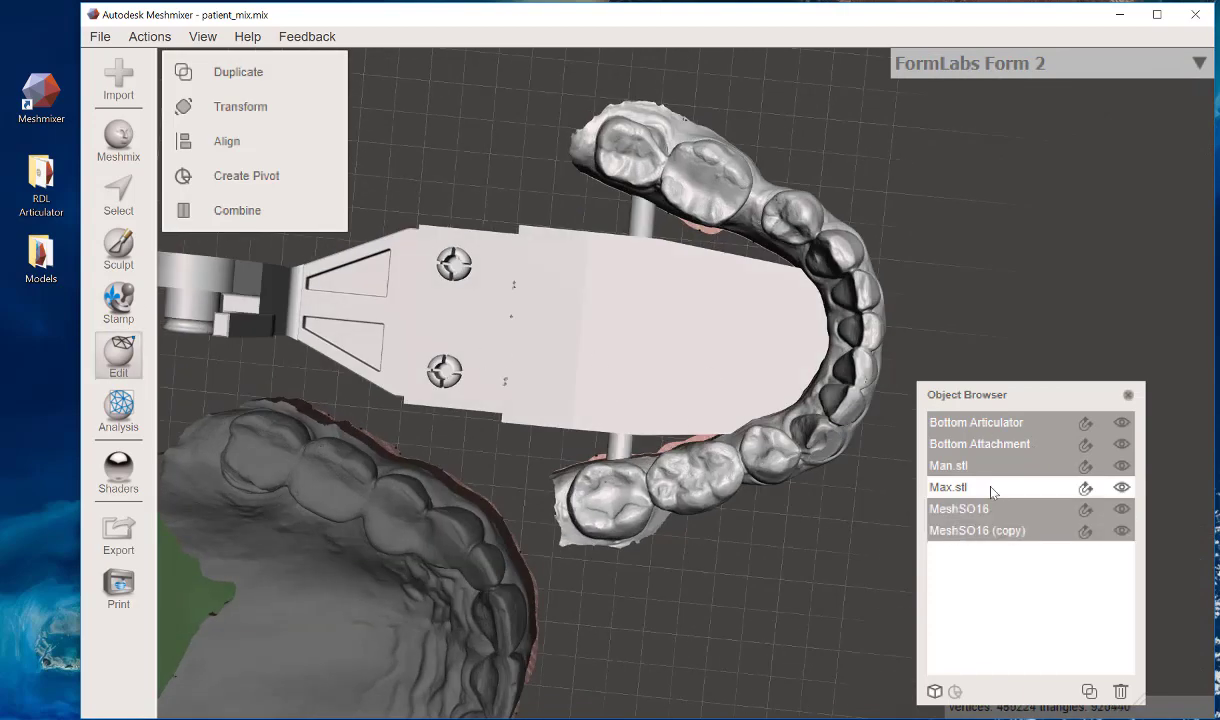
{"action": "right_click_drag", "start_coordinate": [479, 467], "coordinate": [312, 308]}
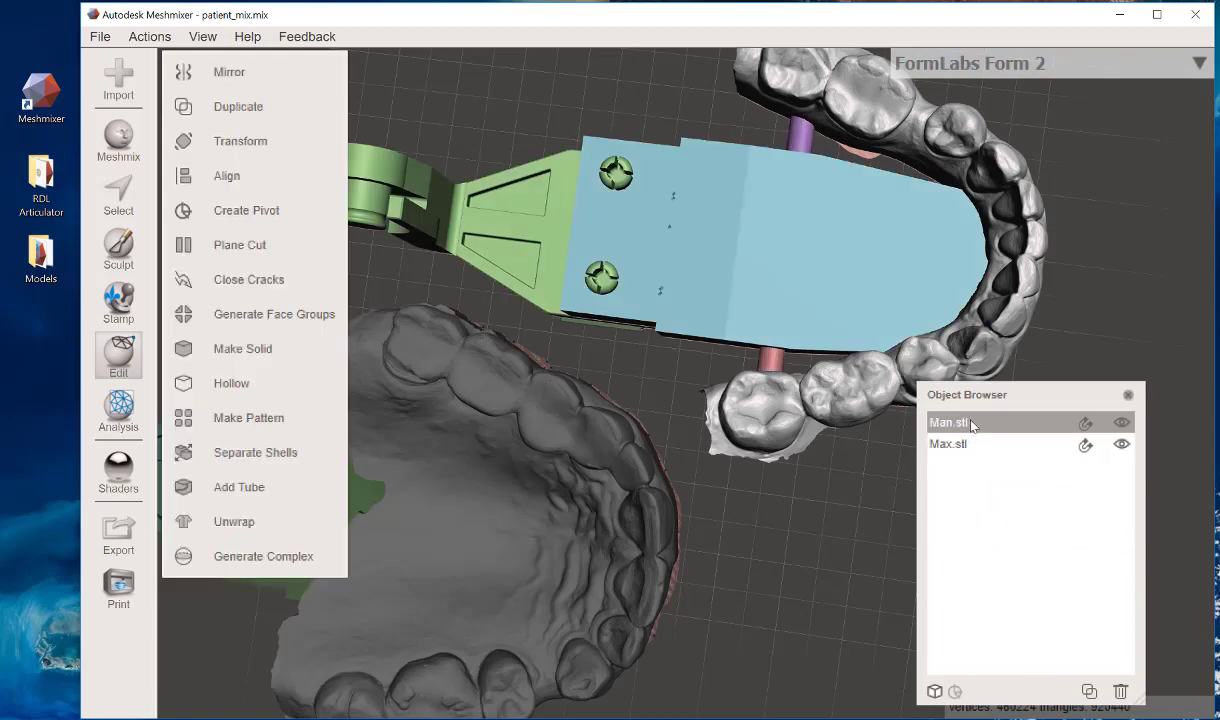
Start exporting the combined Man.stl model as a binary STL named man_print_articulation, and decline to replace the existing file
{"action": "right_click_drag", "start_coordinate": [710, 402], "coordinate": [564, 332]}
{"action": "middle_click_drag", "start_coordinate": [564, 332], "coordinate": [751, 346]}
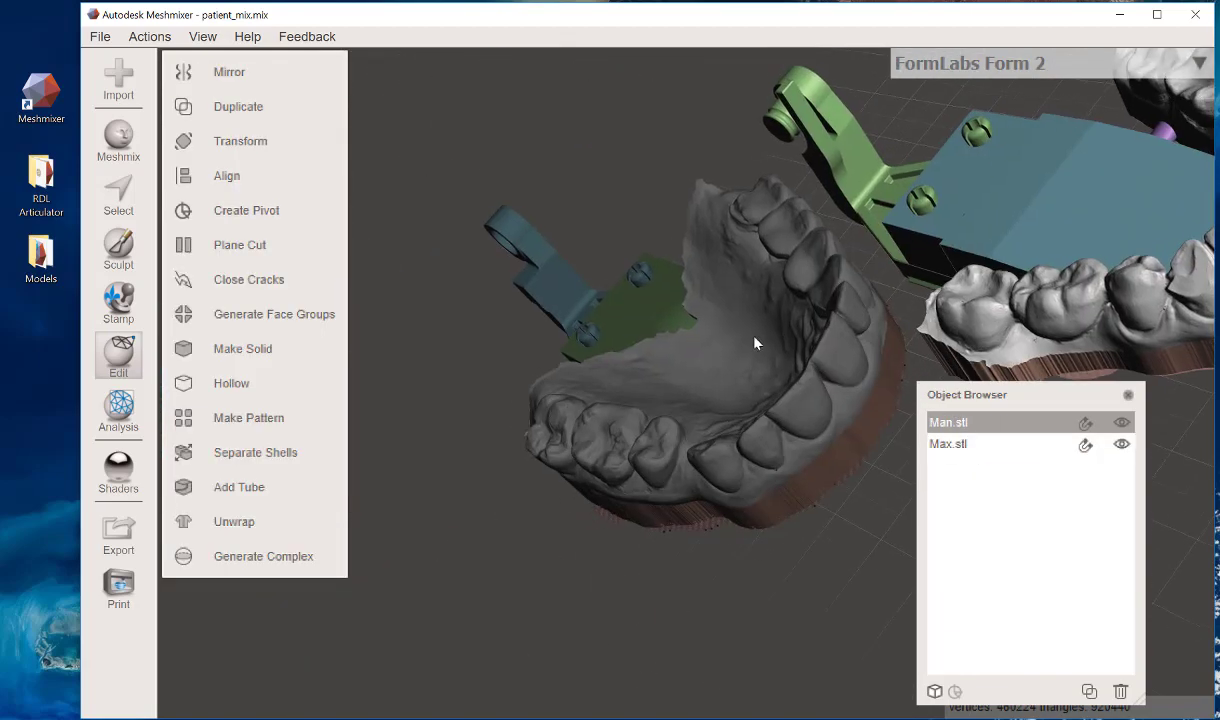
{"action": "left_click", "coordinate": [771, 314]}
{"action": "right_click_drag", "start_coordinate": [771, 314], "coordinate": [754, 445]}
{"action": "left_click", "coordinate": [851, 342]}
{"action": "left_click", "coordinate": [103, 40]}
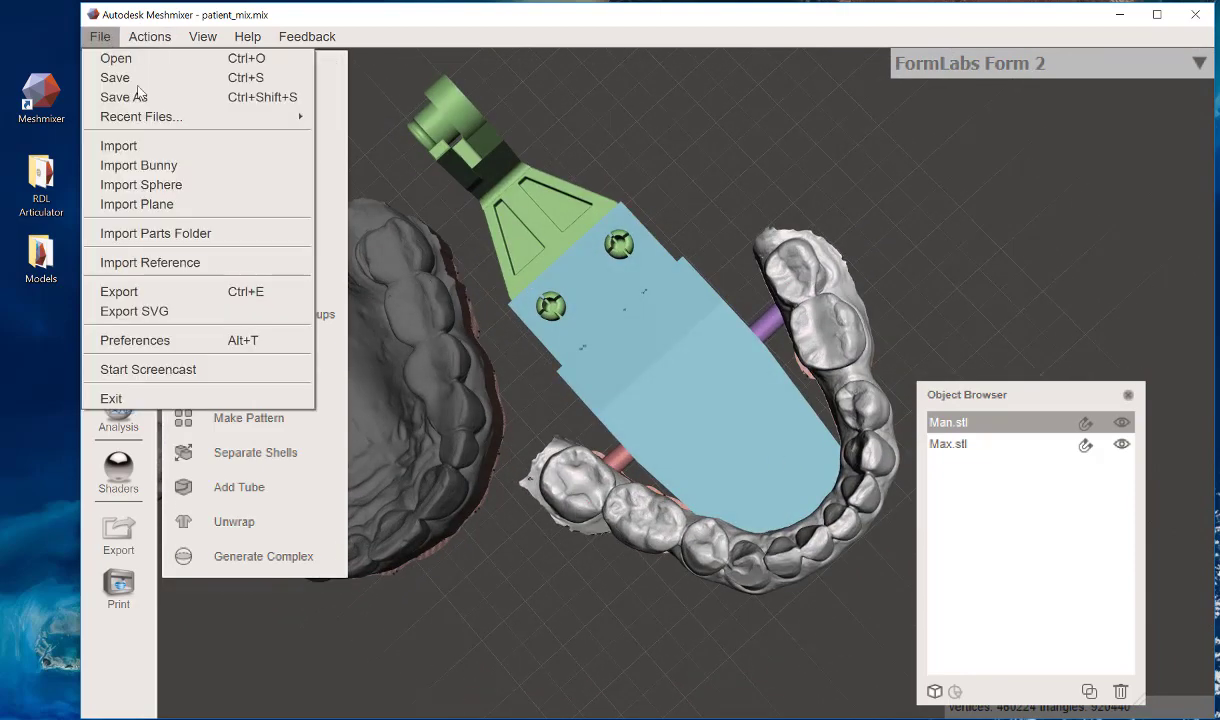
{"action": "left_click", "coordinate": [185, 279]}
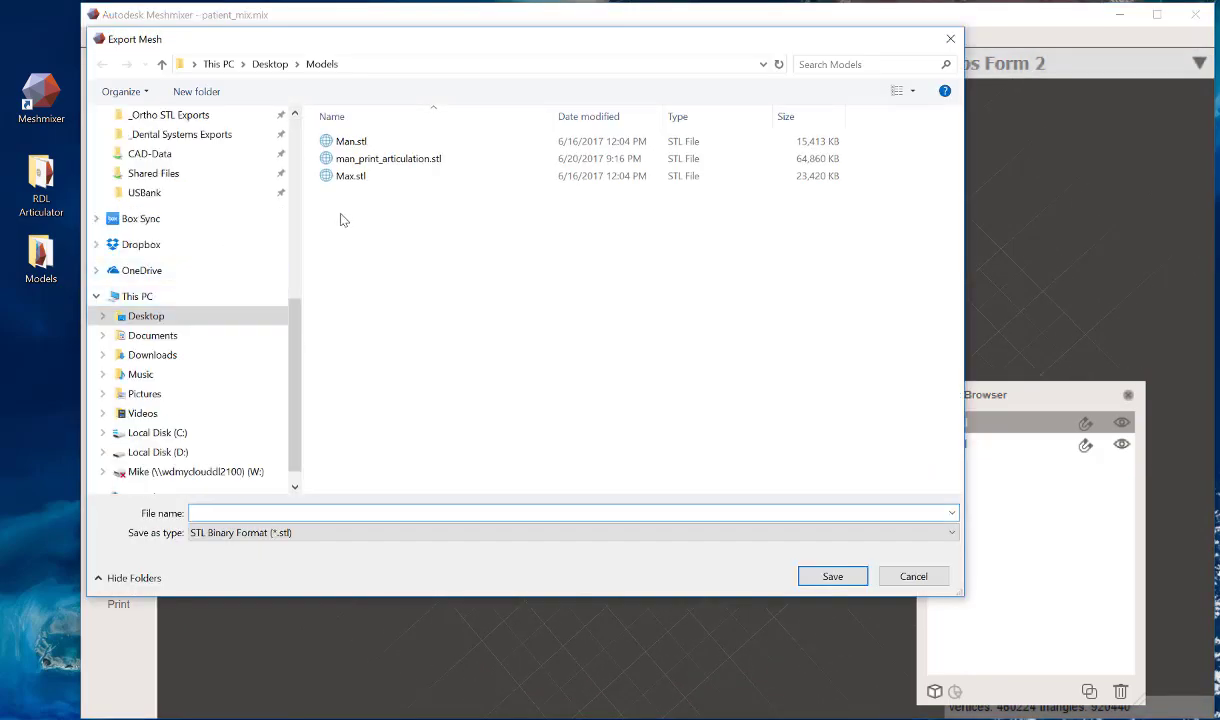
{"action": "type", "text": "man_print_"}
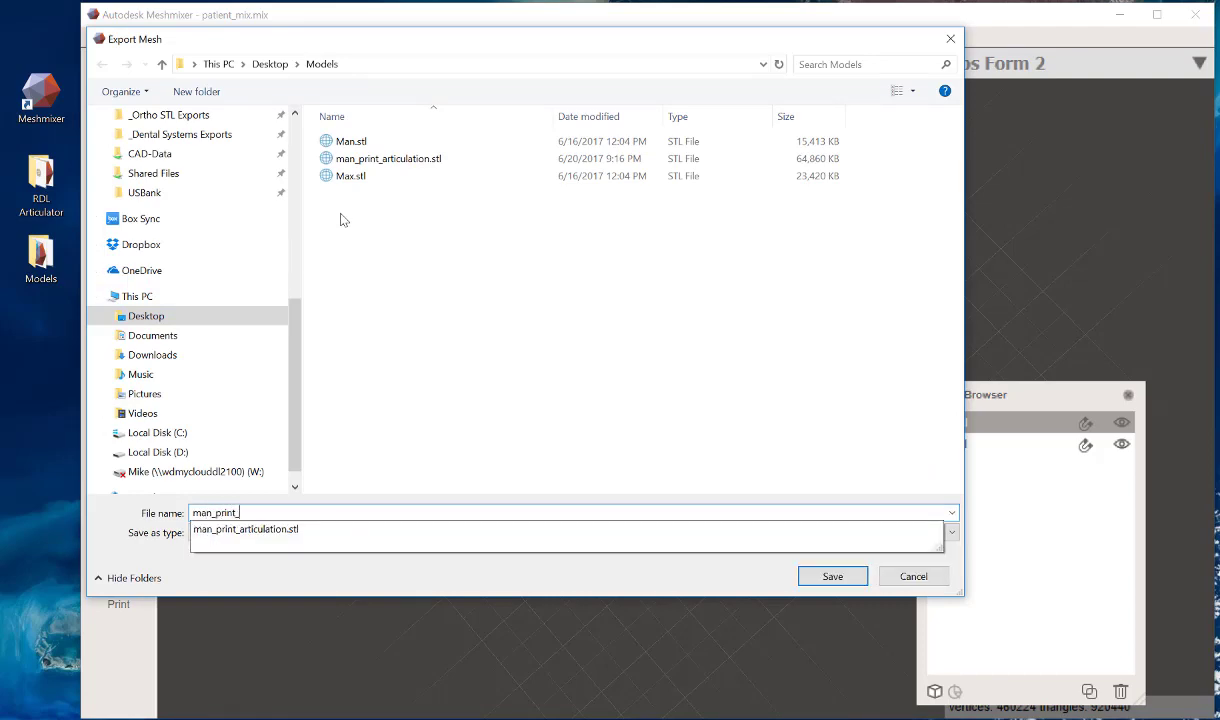
{"action": "type", "text": "articulation"}
{"action": "key", "text": "Return"}
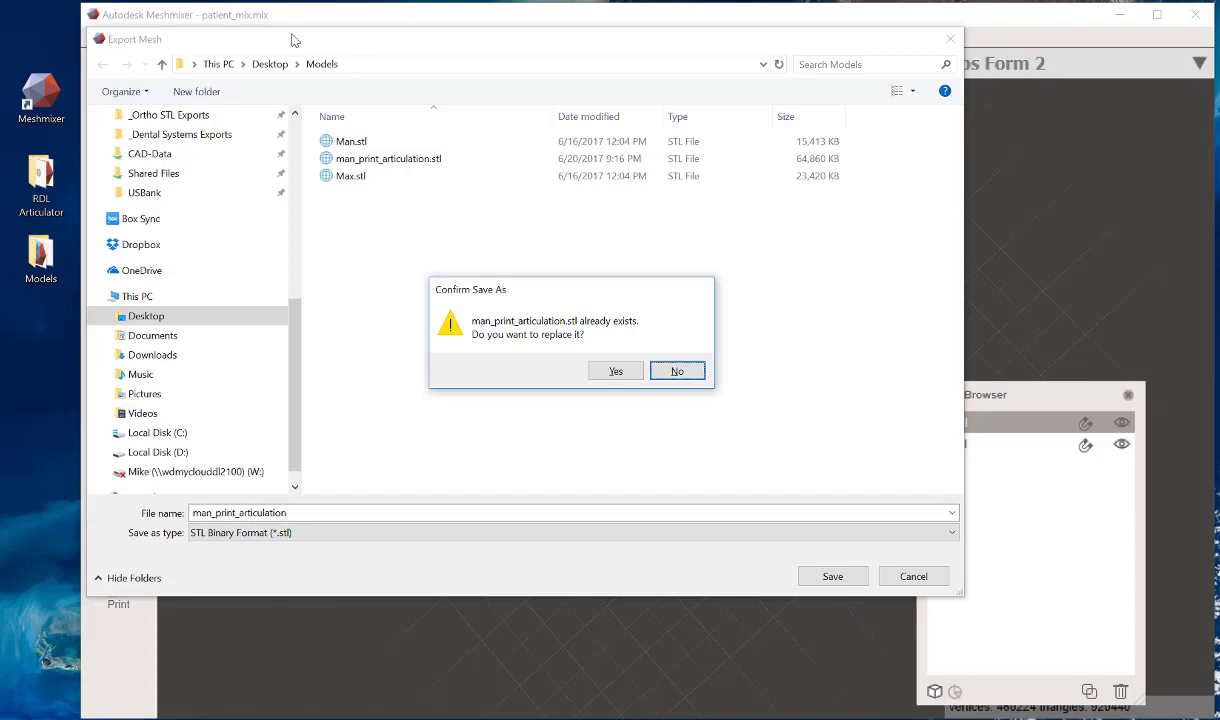
{"action": "left_click", "coordinate": [677, 371]}
Rename the existing man_print_articulation.stl file in the export dialog as max_print_articulation.stl
{"action": "left_click_drag", "start_coordinate": [576, 48], "coordinate": [603, 104]}
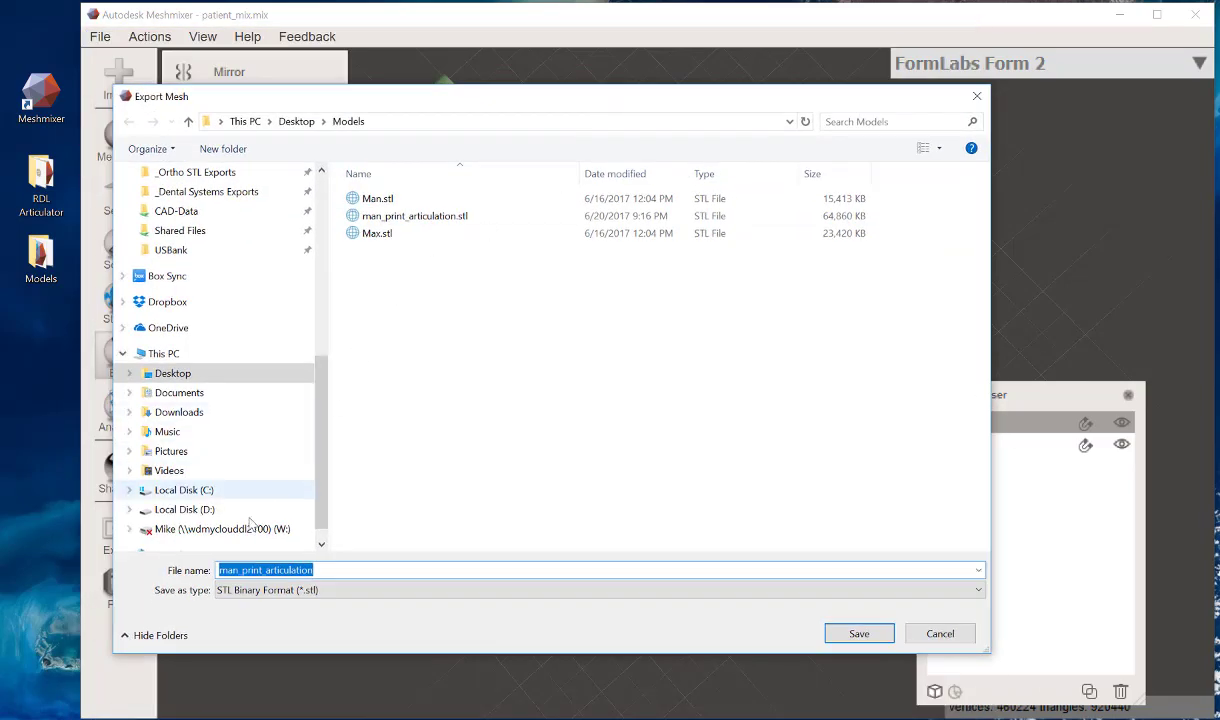
{"action": "left_click", "coordinate": [237, 570]}
{"action": "left_click", "coordinate": [380, 222]}
{"action": "left_click", "coordinate": [384, 218]}
{"action": "left_click", "coordinate": [384, 218]}
{"action": "key", "text": "BackSpace"}
{"action": "type", "text": "x"}
{"action": "key", "text": "Tab"}
{"action": "left_click", "coordinate": [459, 217]}
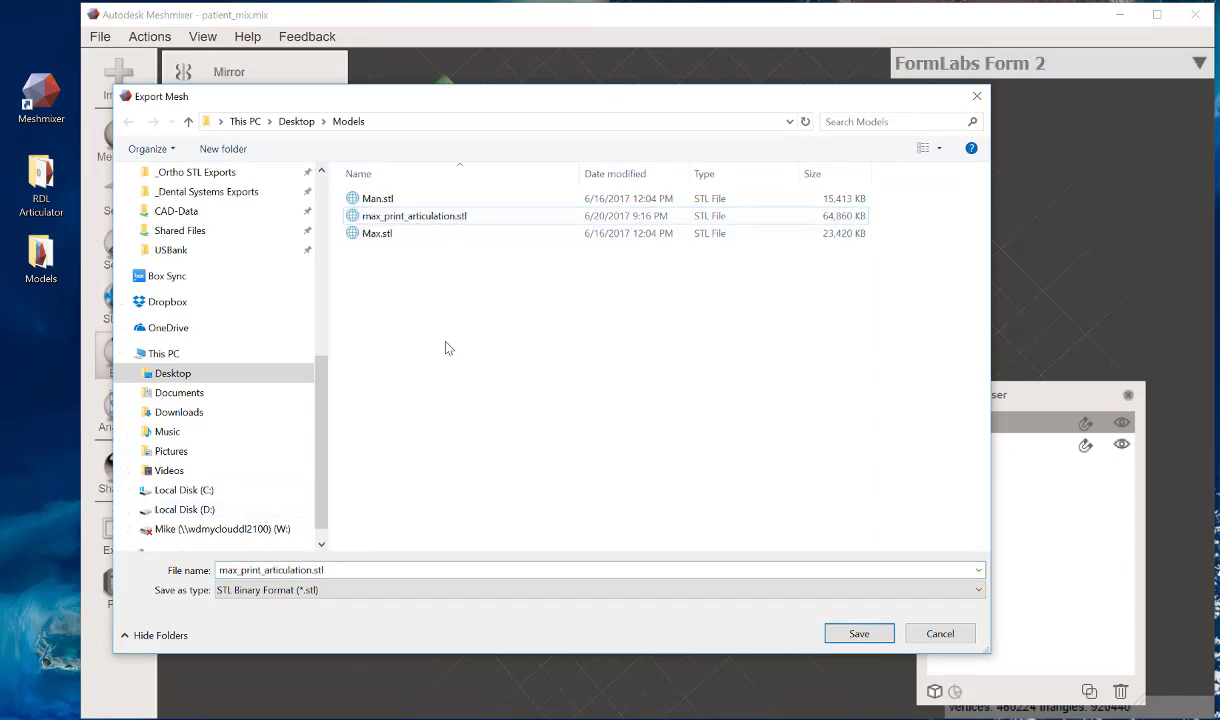
Change the export file name to man_print_articulation.stl and save the combined mandibular model as a binary STL
{"action": "left_click", "coordinate": [225, 570]}
{"action": "left_click", "coordinate": [234, 570]}
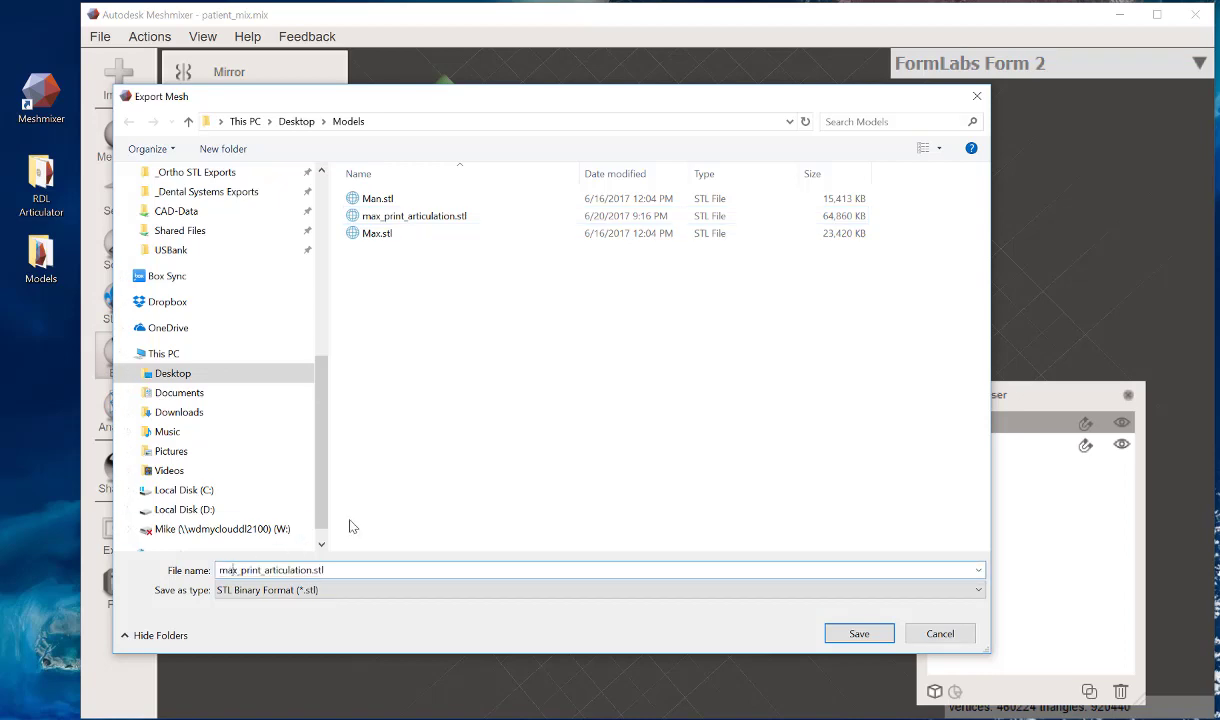
{"action": "key", "text": "Delete"}
{"action": "key", "text": "Delete"}
{"action": "type", "text": "an"}
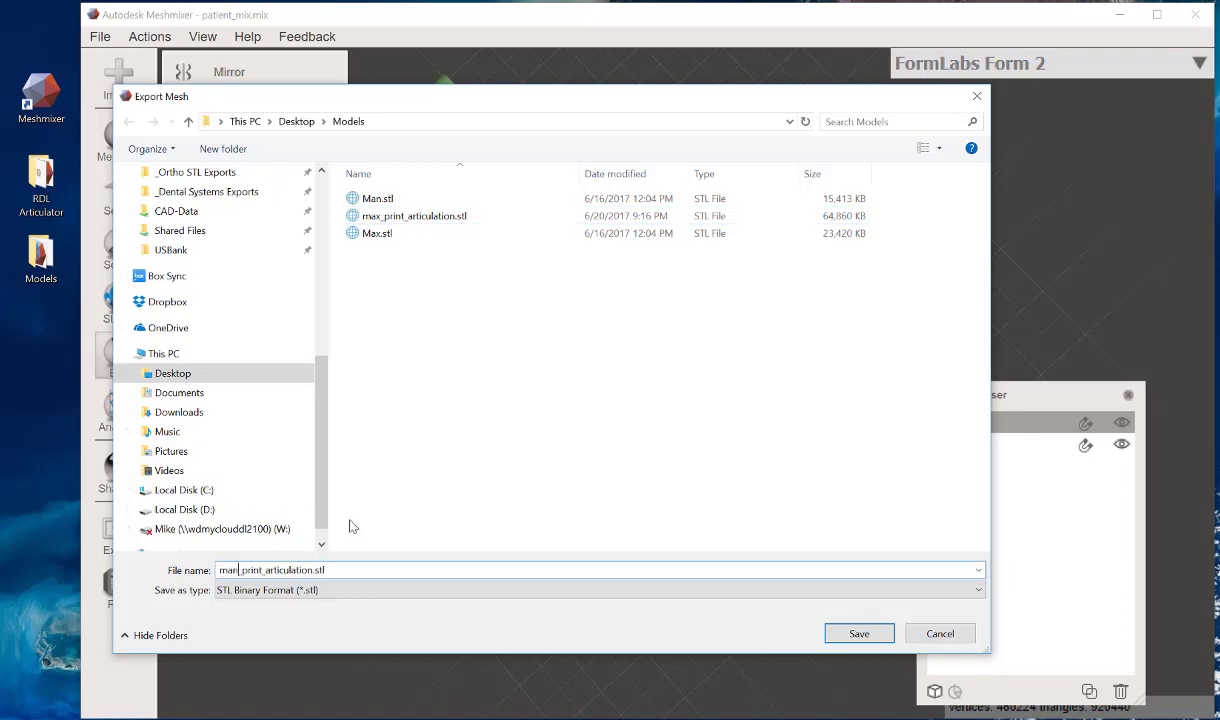
{"action": "left_click", "coordinate": [858, 634]}
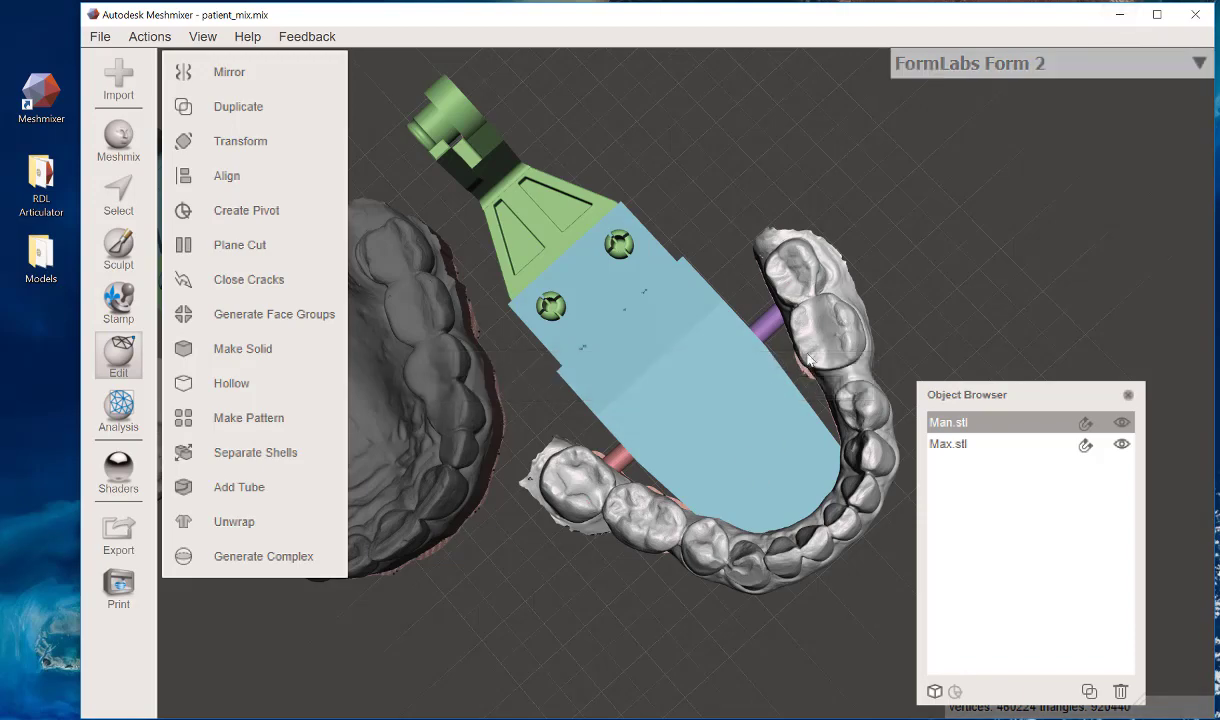
Undo the mandibular combine and the selection changes made just before it
{"action": "right_click_drag", "start_coordinate": [588, 515], "coordinate": [790, 345]}
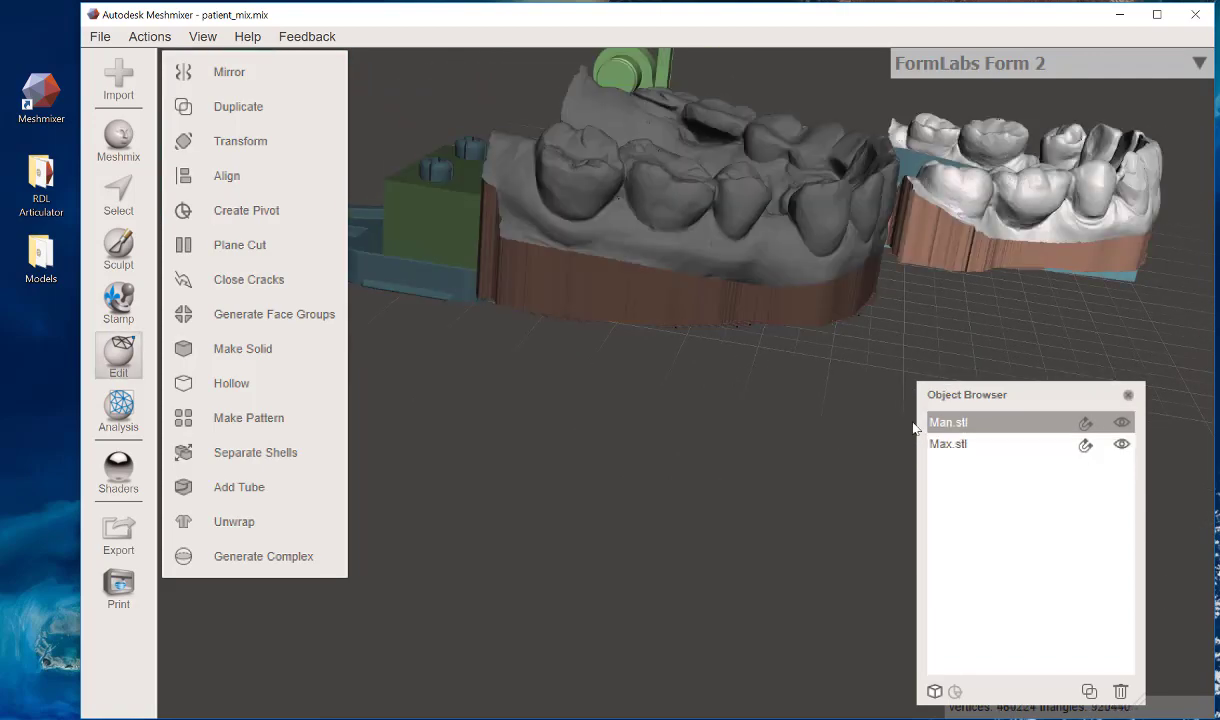
{"action": "key", "text": "ctrl+z"}
{"action": "key", "text": "ctrl+z"}
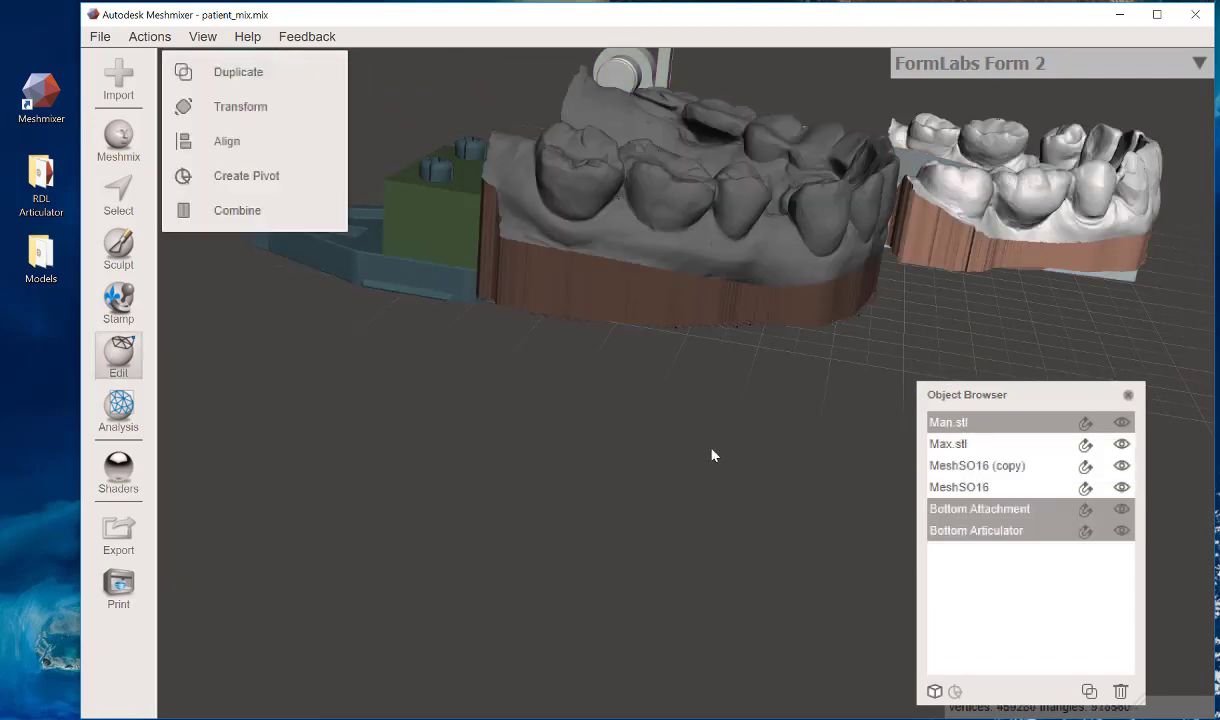
{"action": "key", "text": "ctrl+z"}
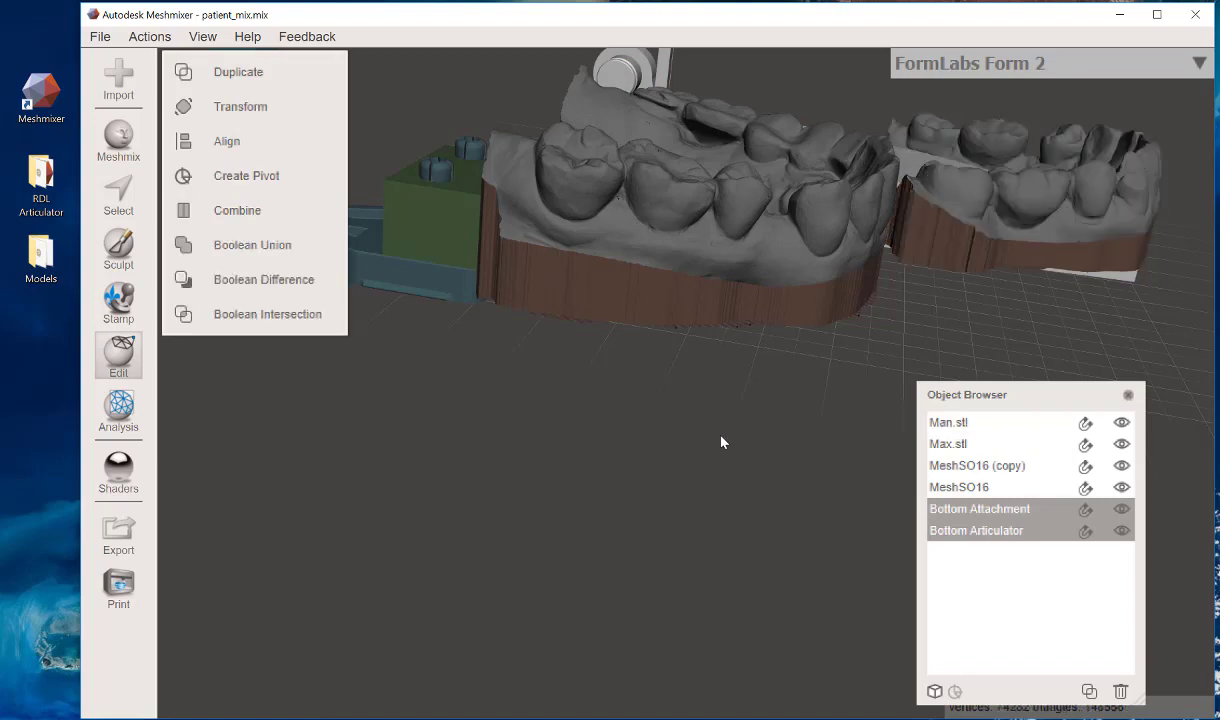
Continue undoing back through the maxillary combine to separate Max.stl from the Top Articulator and Top Attachment
{"action": "right_click_drag", "start_coordinate": [694, 441], "coordinate": [750, 480]}
{"action": "left_click", "coordinate": [588, 342]}
{"action": "key", "text": "ctrl+z"}
{"action": "key", "text": "ctrl+z"}
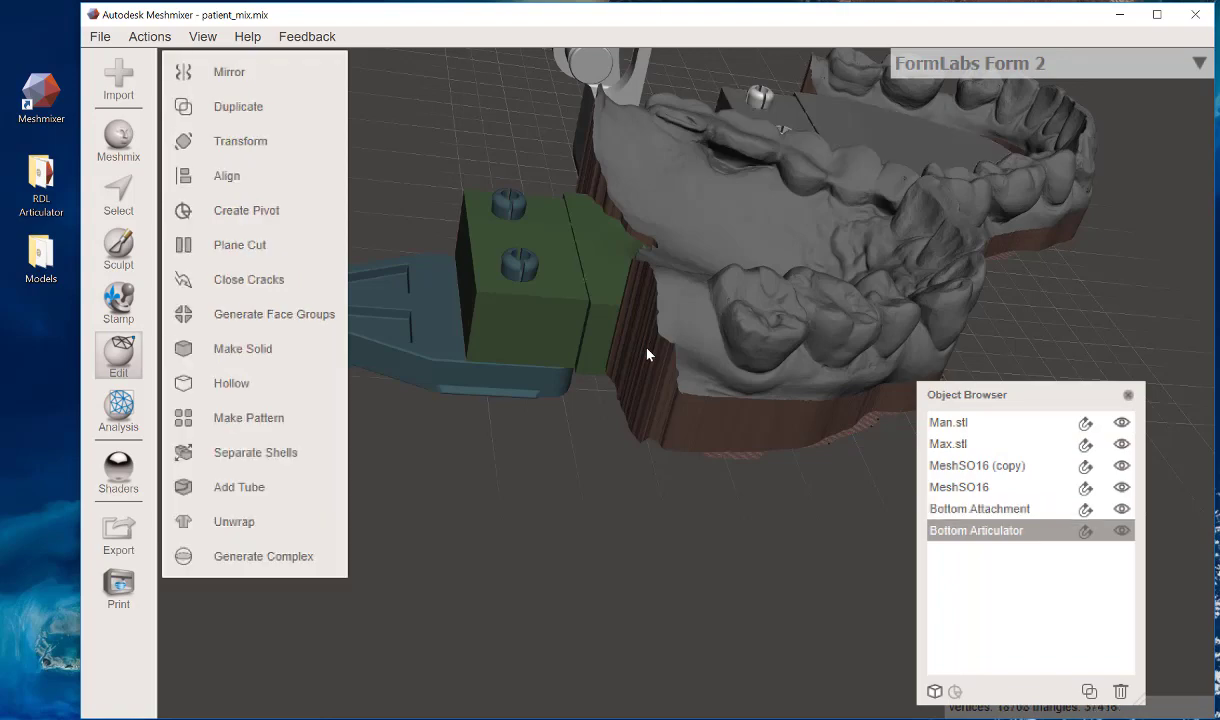
{"action": "key", "text": "ctrl+z"}
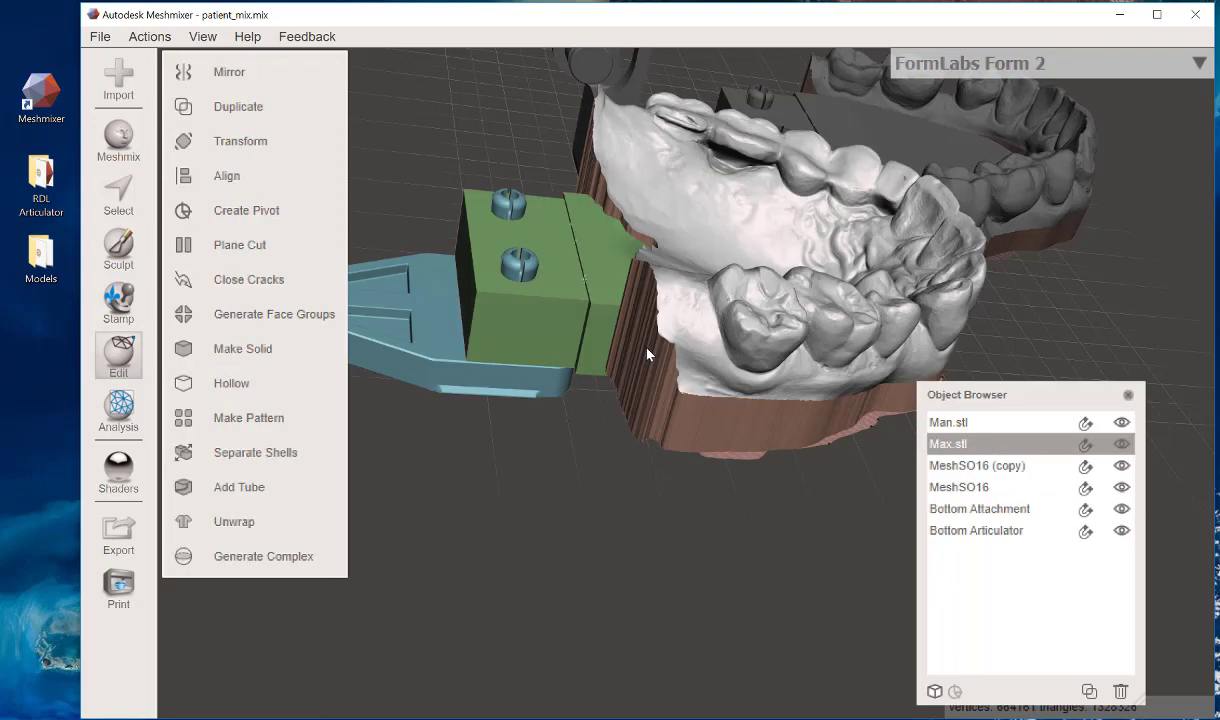
{"action": "key", "text": "ctrl+z"}
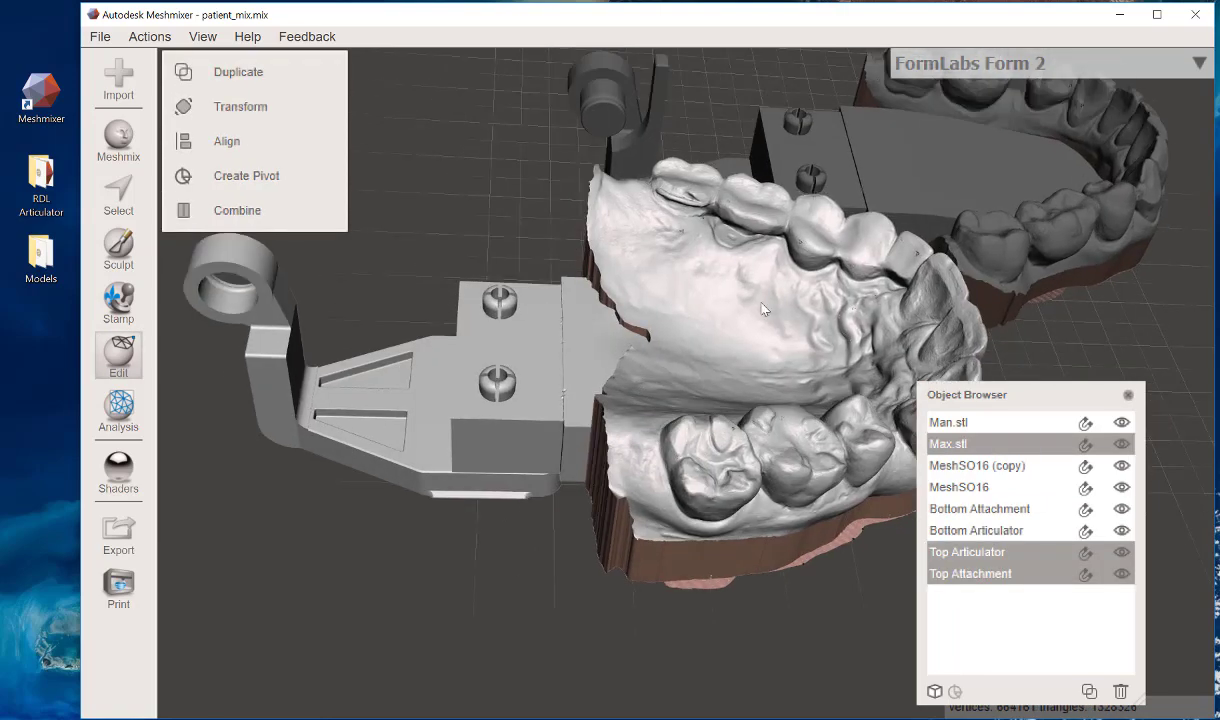
Select the Top Attachment, and hide the Bottom Articulator and Top Articulator objects
{"action": "scroll", "coordinate": [760, 305], "scroll_direction": "down", "scroll_amount": 5}
{"action": "right_click_drag", "start_coordinate": [760, 305], "coordinate": [607, 390]}
{"action": "left_click", "coordinate": [605, 382]}
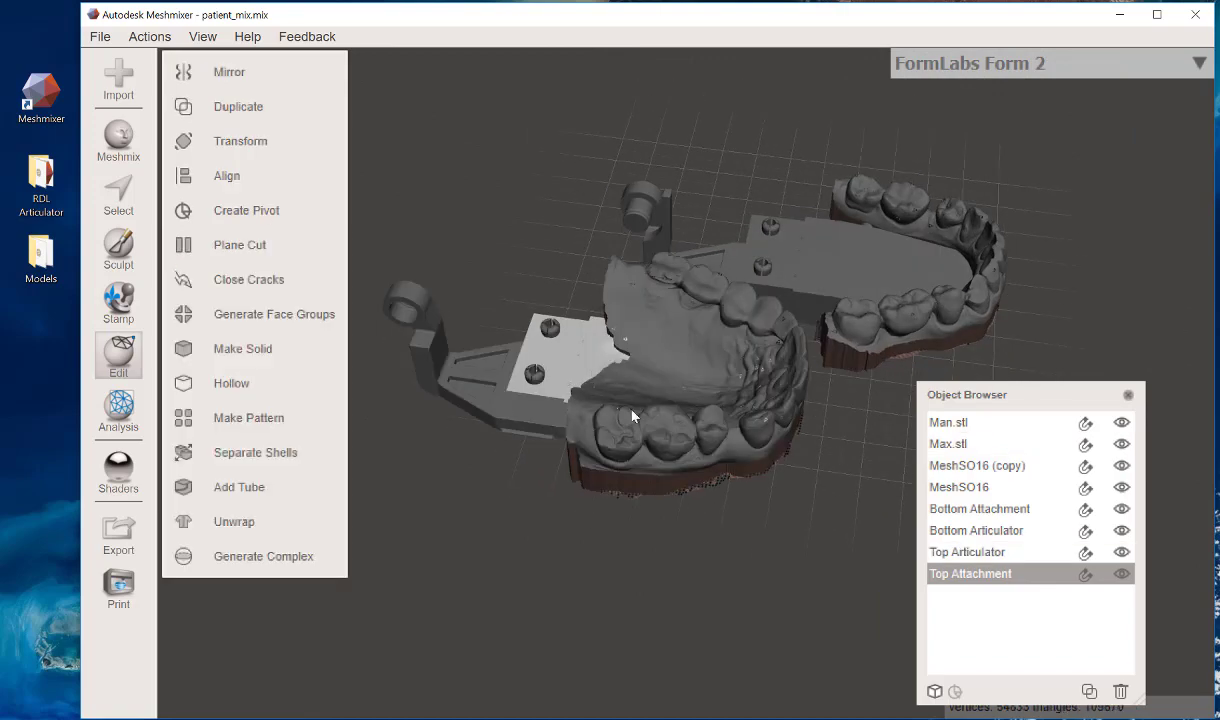
{"action": "left_click", "coordinate": [1119, 533]}
{"action": "left_click", "coordinate": [1118, 533]}
Add Max.stl to the Top Attachment selection and combine the two into one maxillary object
{"action": "right_click_drag", "start_coordinate": [880, 450], "coordinate": [654, 422]}
{"action": "scroll", "coordinate": [654, 422], "scroll_direction": "up", "scroll_amount": 5}
{"action": "left_click", "coordinate": [703, 403], "text": "shift"}
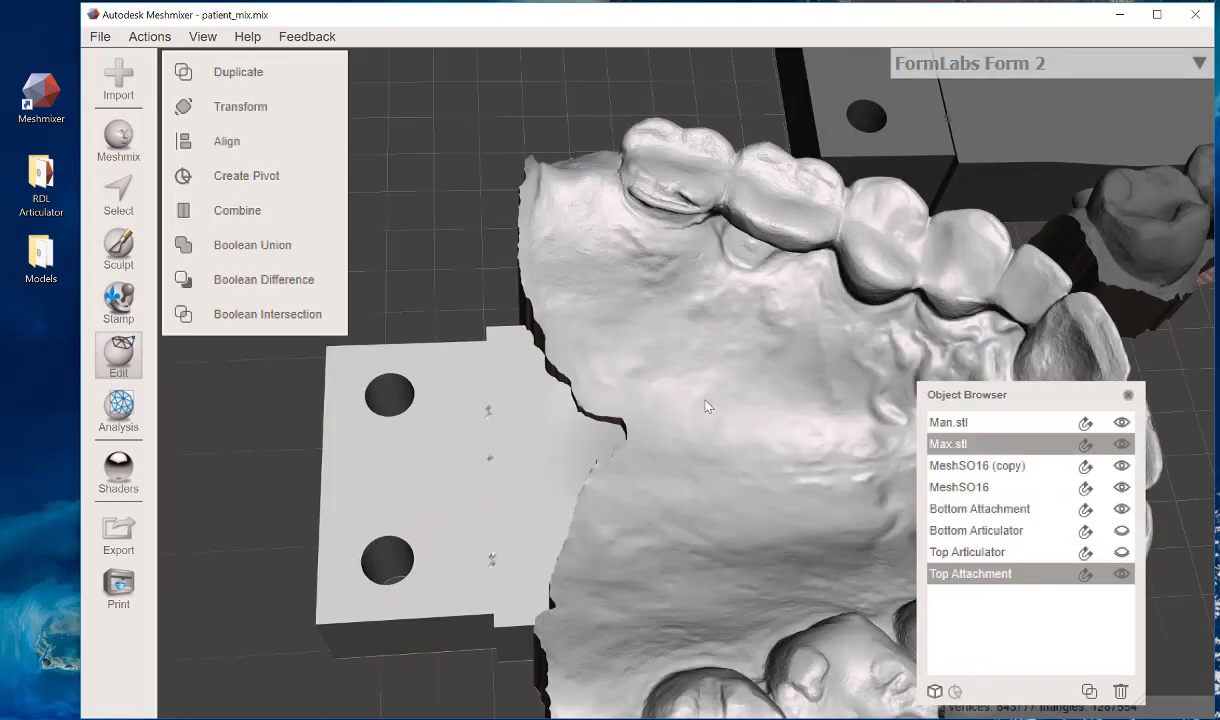
{"action": "scroll", "coordinate": [690, 396], "scroll_direction": "down", "scroll_amount": 3}
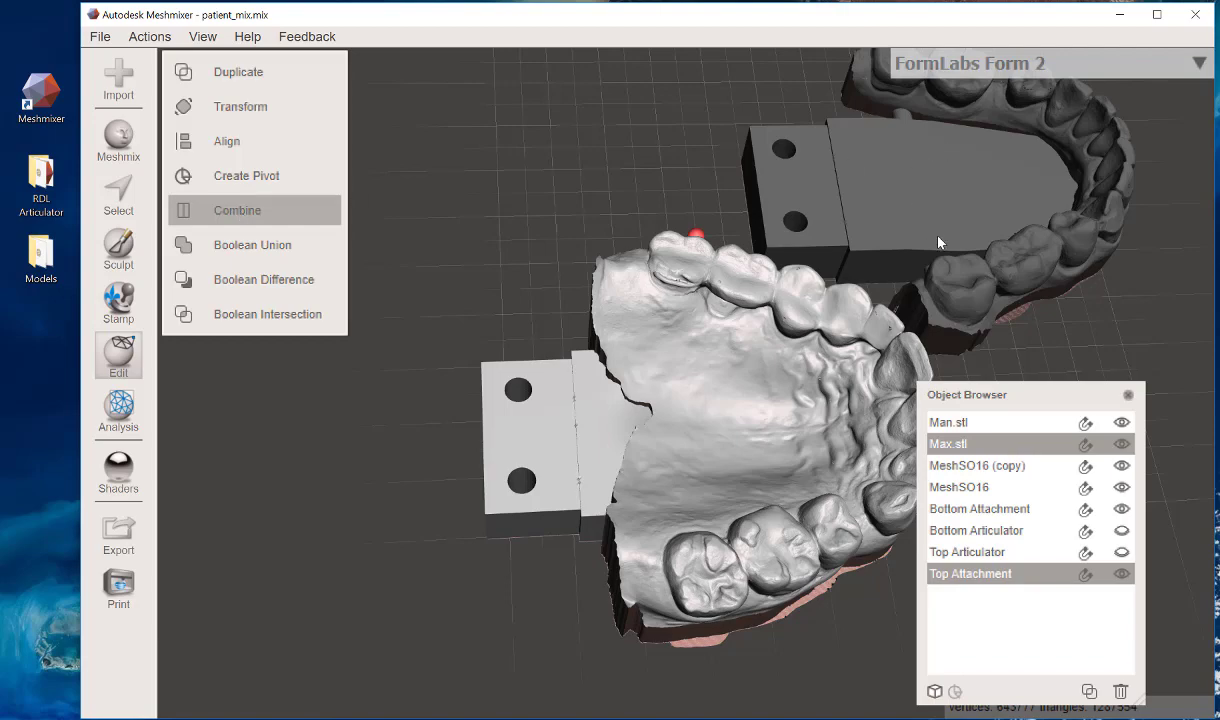
Select the Bottom Attachment, both MeshSO16 connecting bars and Man.stl, and combine them into one mandibular object
{"action": "right_click_drag", "start_coordinate": [1016, 270], "coordinate": [904, 319]}
{"action": "left_click", "coordinate": [904, 319]}
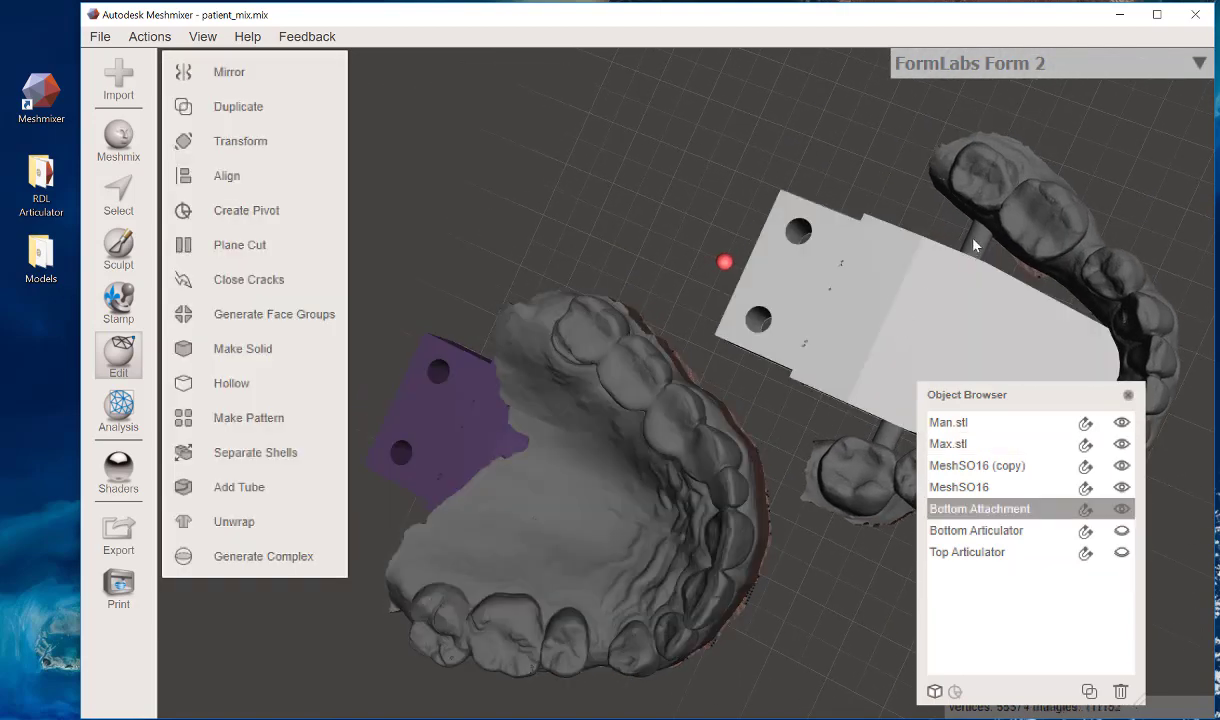
{"action": "left_click", "coordinate": [974, 241], "text": "shift"}
{"action": "right_click_drag", "start_coordinate": [977, 248], "coordinate": [843, 224], "text": "shift"}
{"action": "left_click", "coordinate": [843, 224], "text": "shift"}
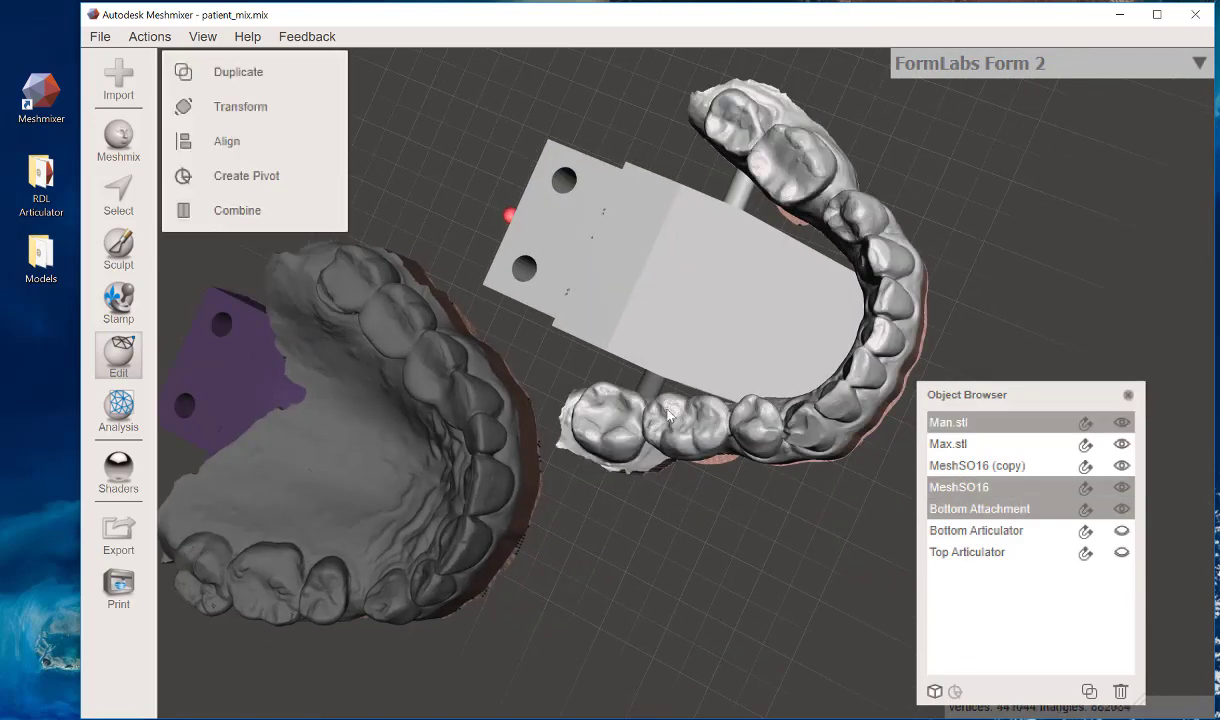
{"action": "left_click", "coordinate": [632, 380], "text": "shift"}
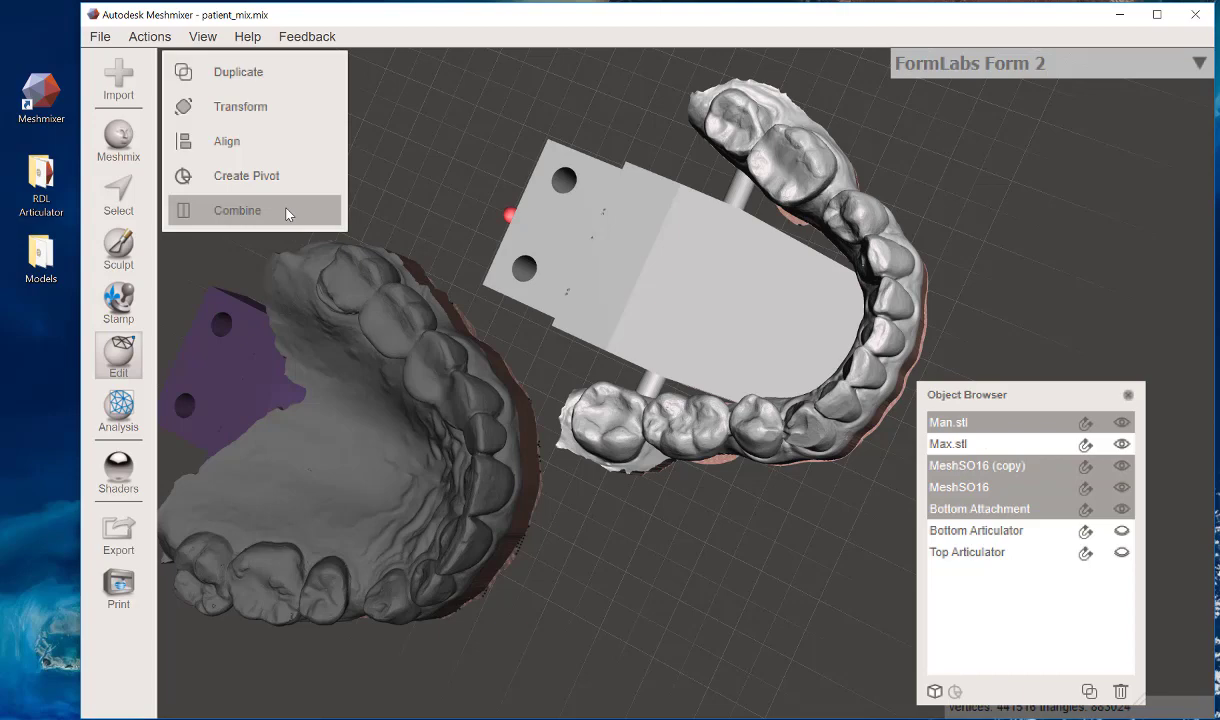
{"action": "left_click", "coordinate": [286, 214]}
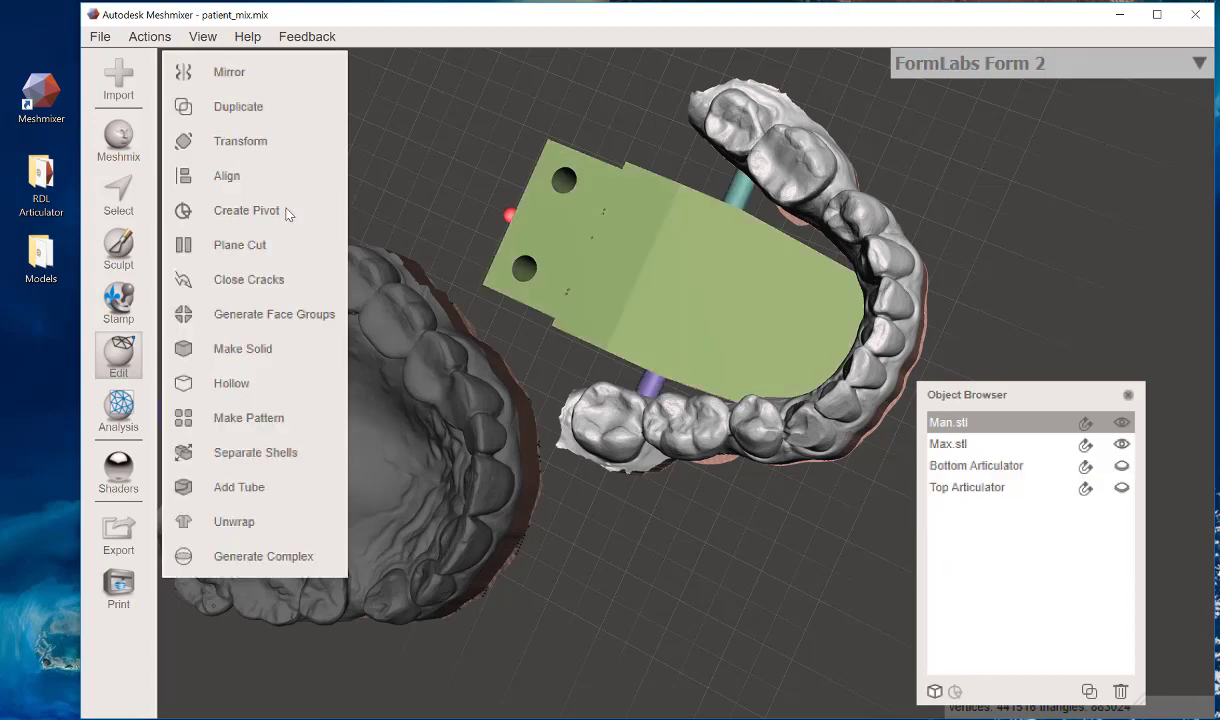
Examine the combined mandibular and maxillary models without their articulator arms from several angles
{"action": "right_click_drag", "start_coordinate": [637, 384], "coordinate": [775, 381], "text": "shift"}
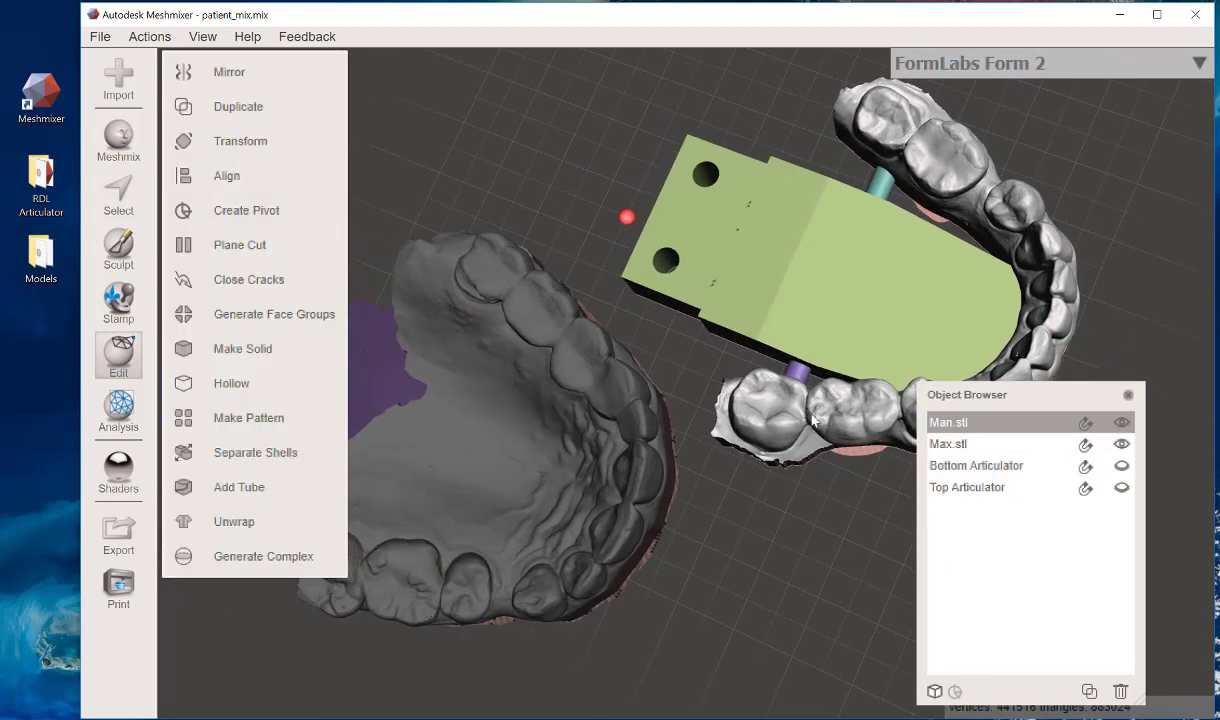
{"action": "left_click", "coordinate": [1122, 423]}
{"action": "left_click", "coordinate": [1122, 423]}
{"action": "right_click_drag", "start_coordinate": [751, 364], "coordinate": [690, 525]}
{"action": "scroll", "coordinate": [770, 362], "scroll_direction": "down", "scroll_amount": 5}
{"action": "right_click_drag", "start_coordinate": [770, 362], "coordinate": [678, 269]}
{"action": "middle_click_drag", "start_coordinate": [678, 269], "coordinate": [675, 349]}
{"action": "scroll", "coordinate": [662, 371], "scroll_direction": "up", "scroll_amount": 5}
{"action": "right_click_drag", "start_coordinate": [662, 371], "coordinate": [594, 426]}
Export the combined Max.stl and Man.stl models separately as binary STL files named max_print and man_print
{"action": "left_click", "coordinate": [682, 333]}
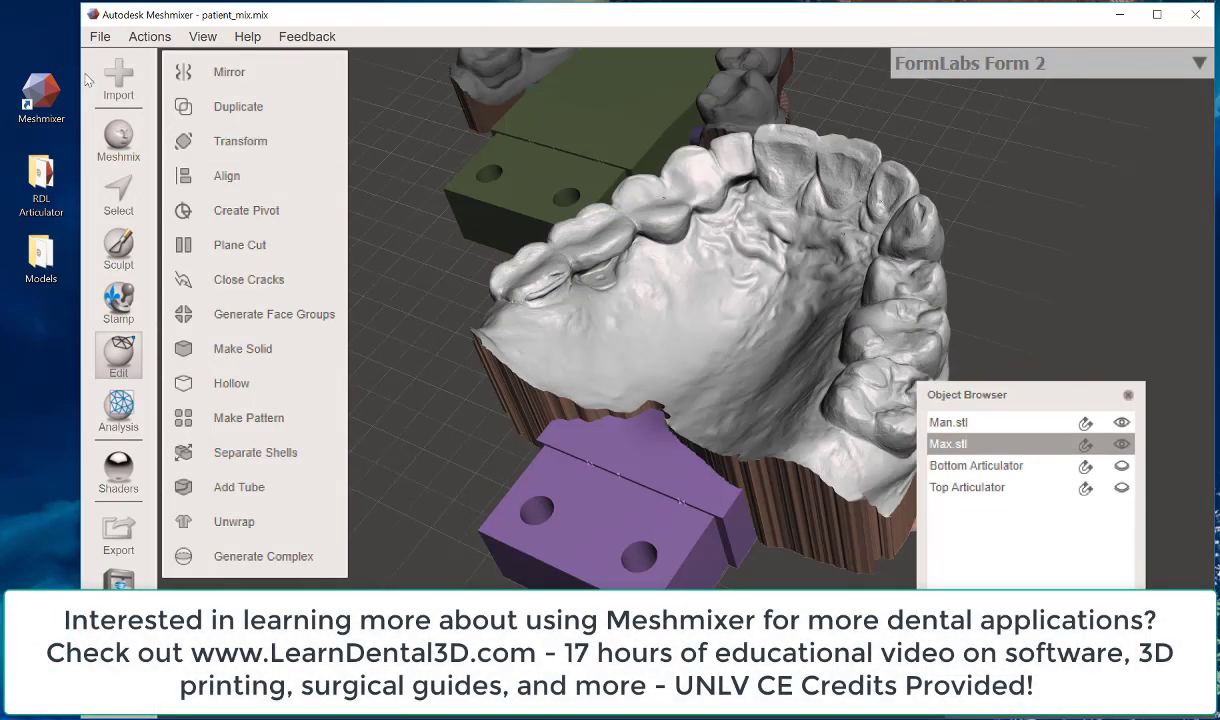
{"action": "left_click", "coordinate": [102, 40]}
{"action": "left_click", "coordinate": [166, 286]}
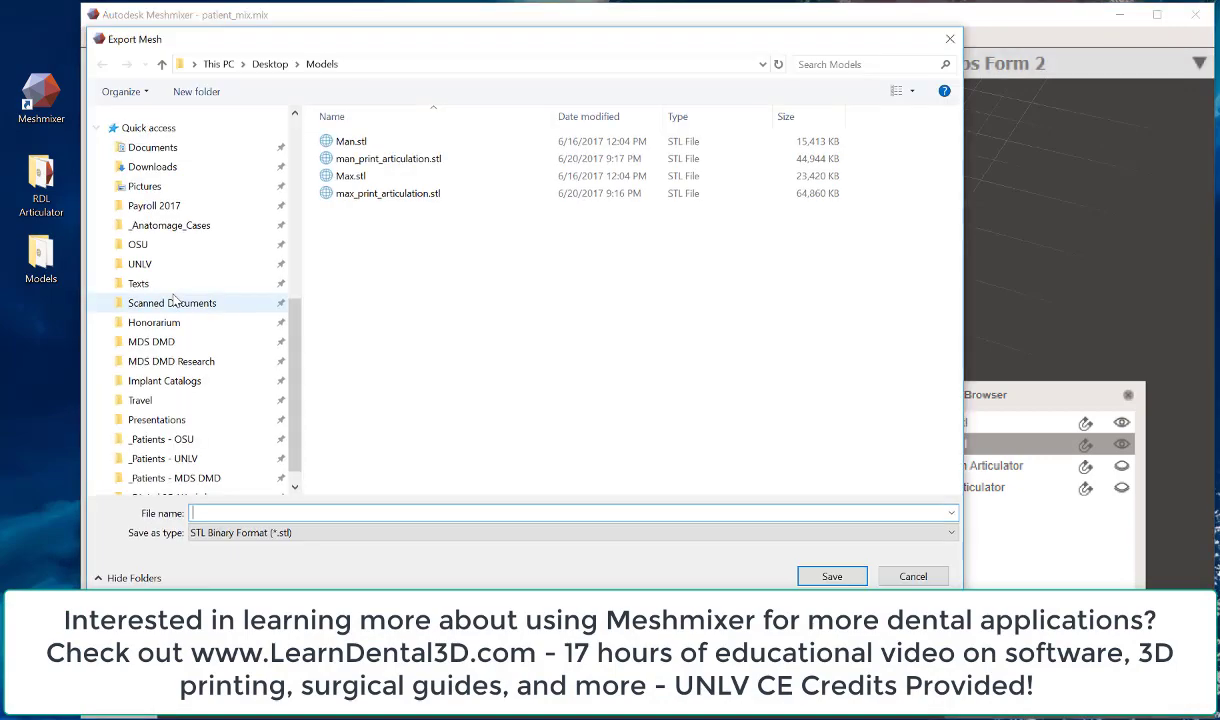
{"action": "type", "text": "max_"}
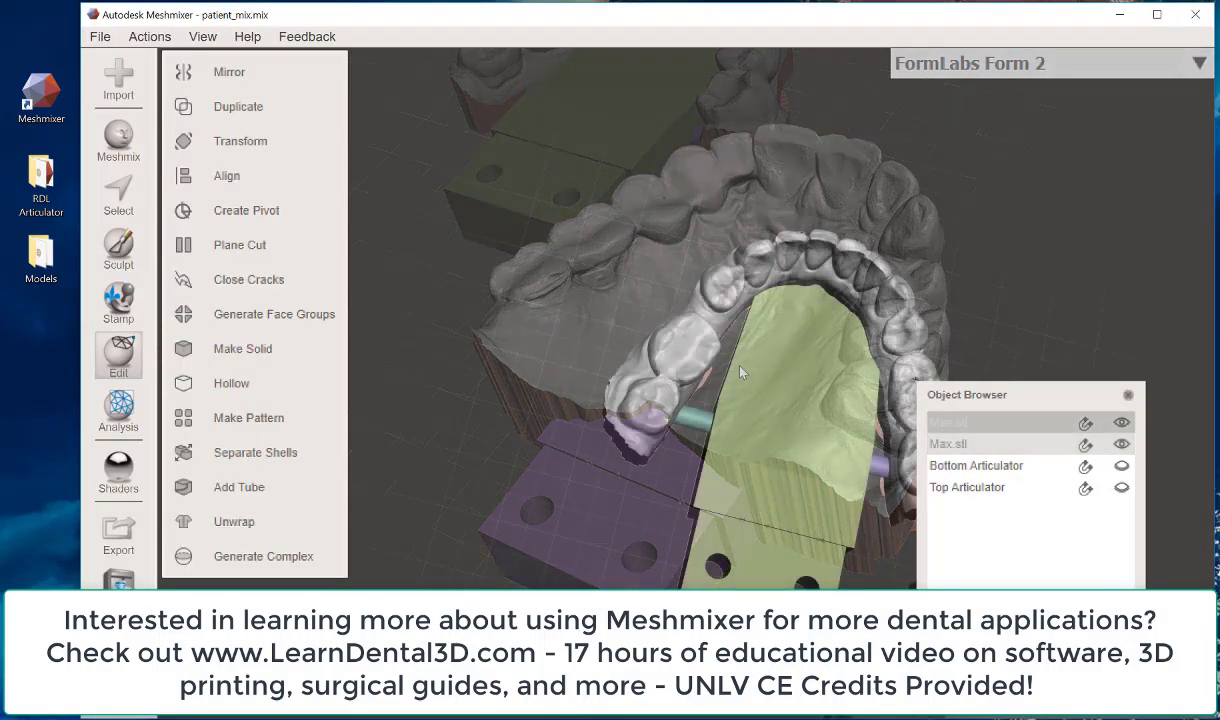
{"action": "left_click", "coordinate": [100, 36]}
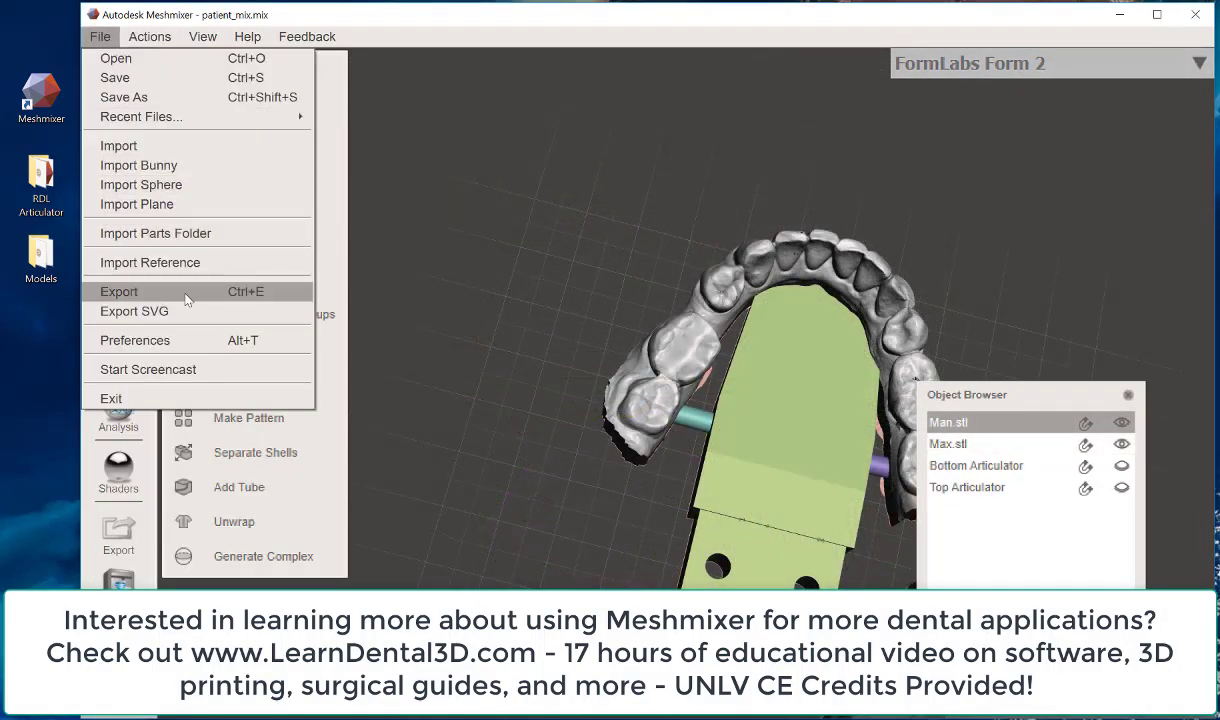
{"action": "left_click", "coordinate": [178, 288]}
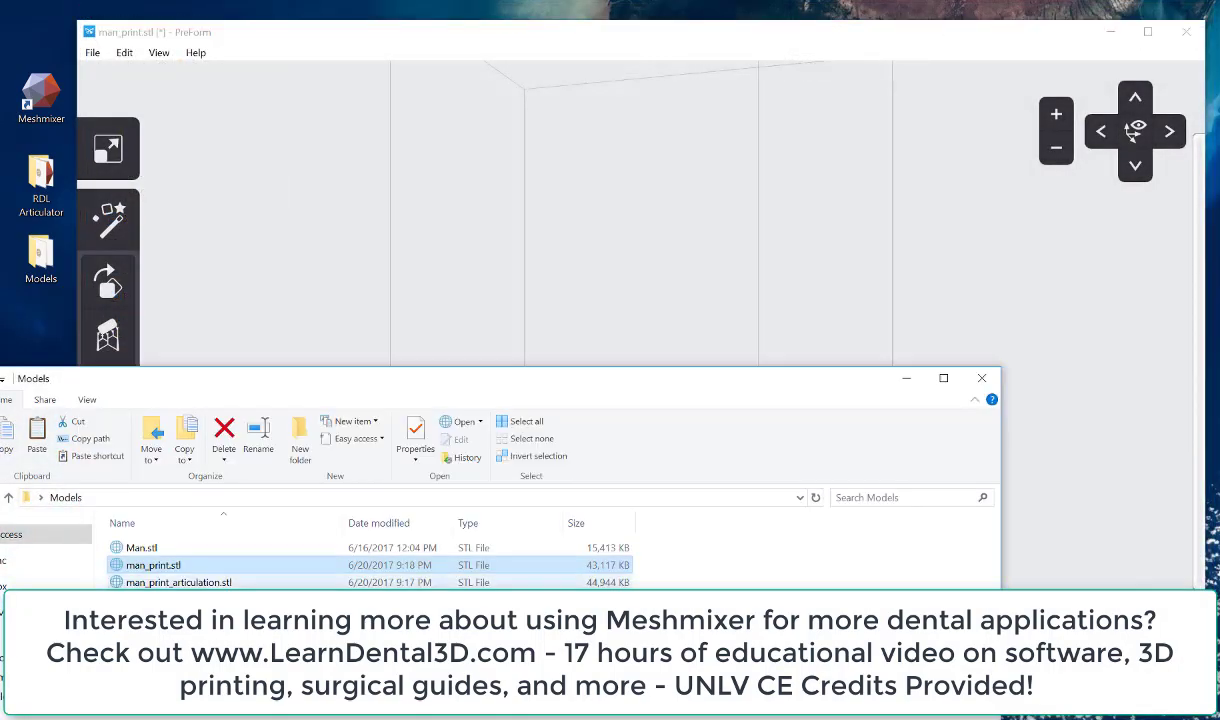
Switch to PreForm and load man_print.stl and max_print.stl from the Models folder onto the build platform
{"action": "left_click_drag", "start_coordinate": [153, 565], "coordinate": [569, 326]}
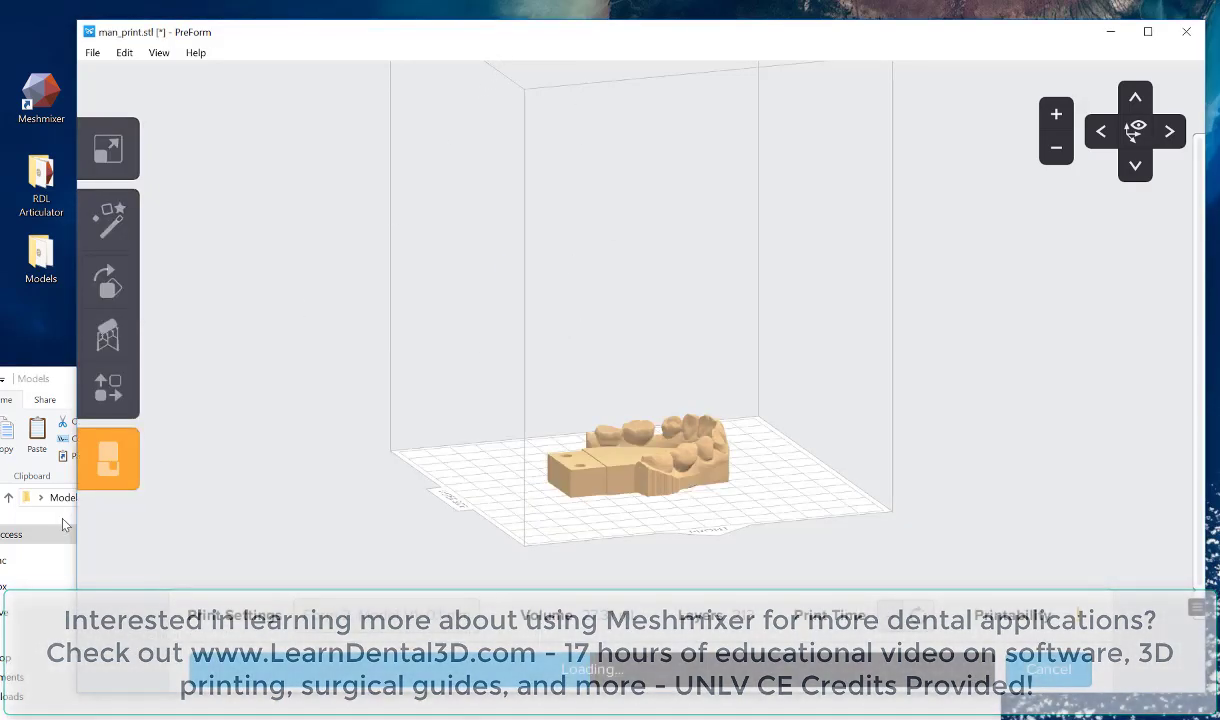
{"action": "scroll", "coordinate": [790, 420], "scroll_direction": "up", "scroll_amount": 4}
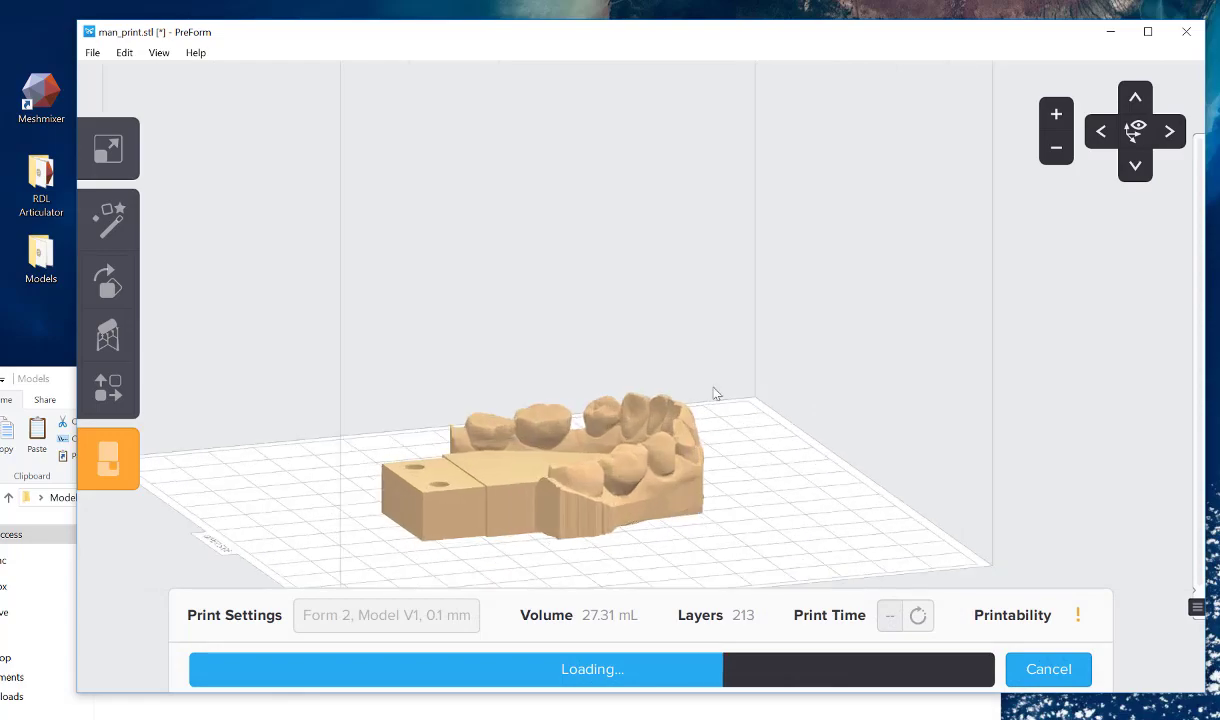
{"action": "right_click_drag", "start_coordinate": [697, 292], "coordinate": [667, 495]}
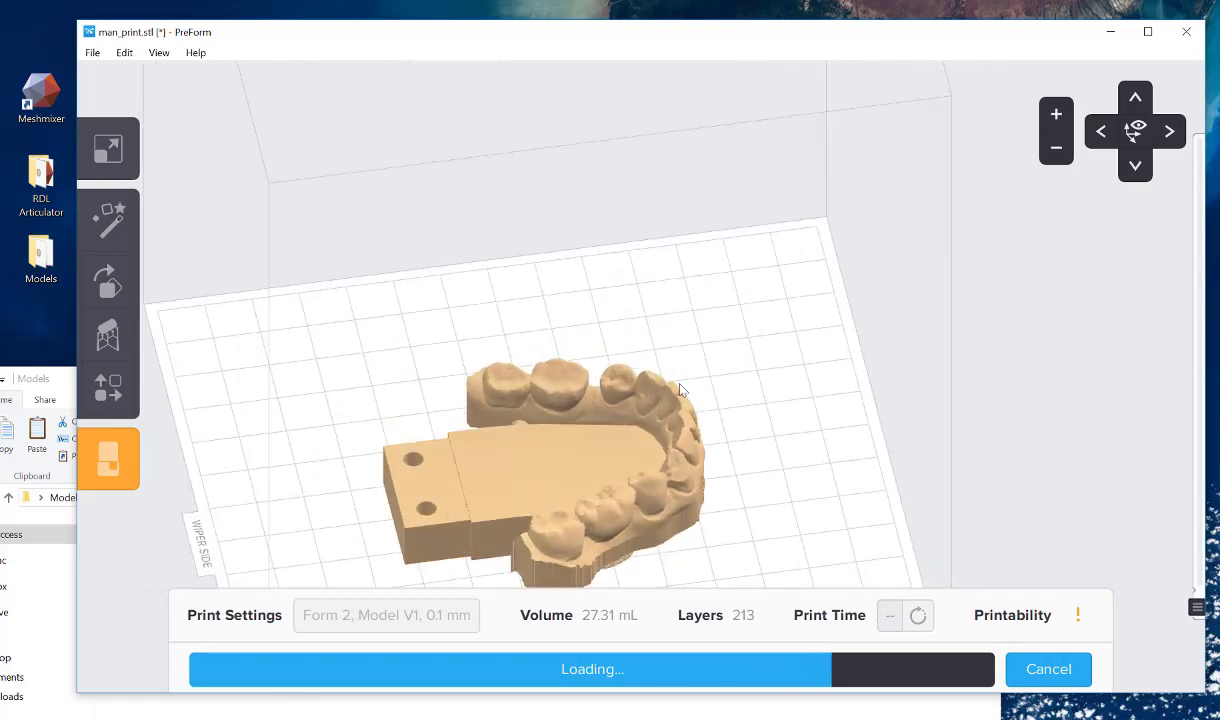
{"action": "middle_click_drag", "start_coordinate": [682, 363], "coordinate": [728, 243]}
{"action": "right_click_drag", "start_coordinate": [730, 250], "coordinate": [618, 285]}
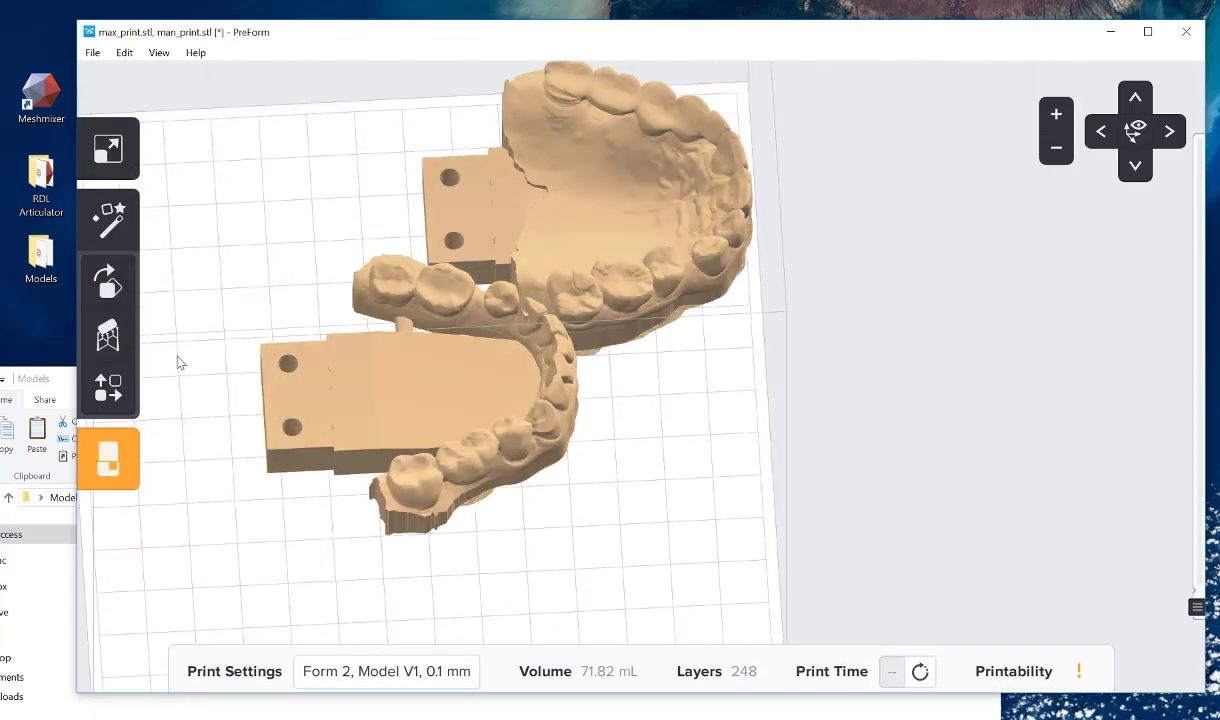
Use the Layout tool to move the mandibular and maxillary models apart on the build platform
{"action": "left_click", "coordinate": [110, 385]}
{"action": "left_click", "coordinate": [556, 370]}
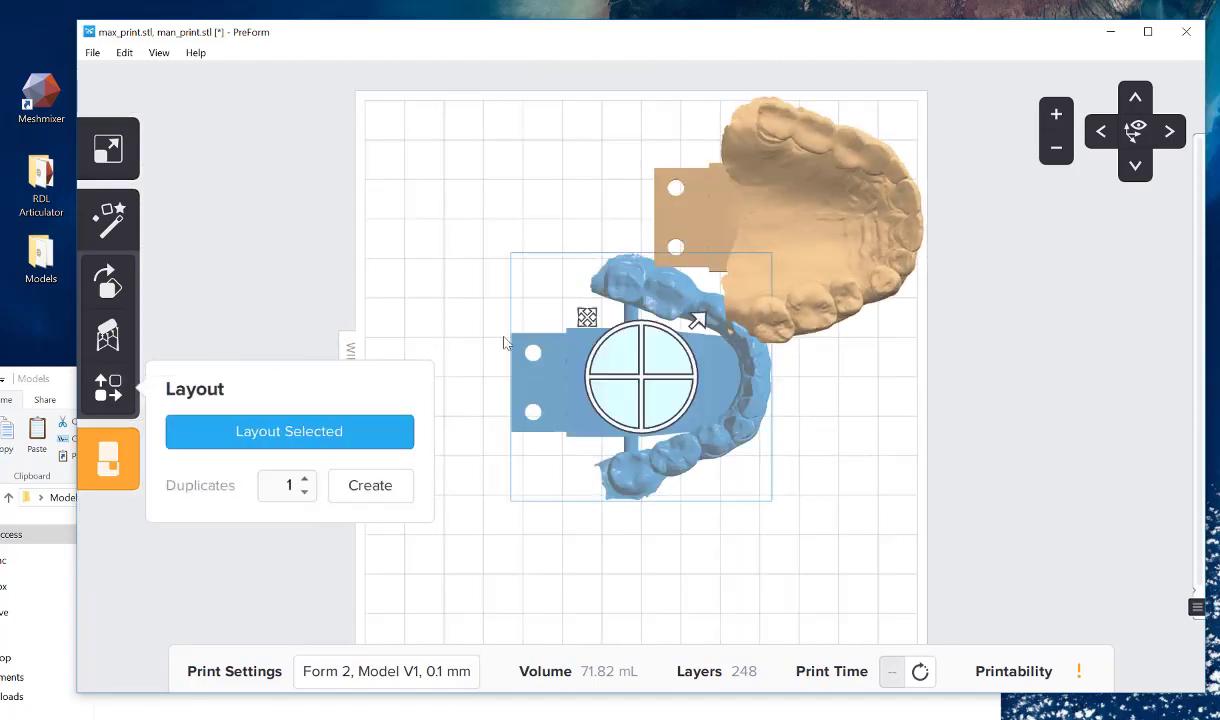
{"action": "left_click_drag", "start_coordinate": [560, 303], "coordinate": [452, 443]}
{"action": "left_click", "coordinate": [736, 193]}
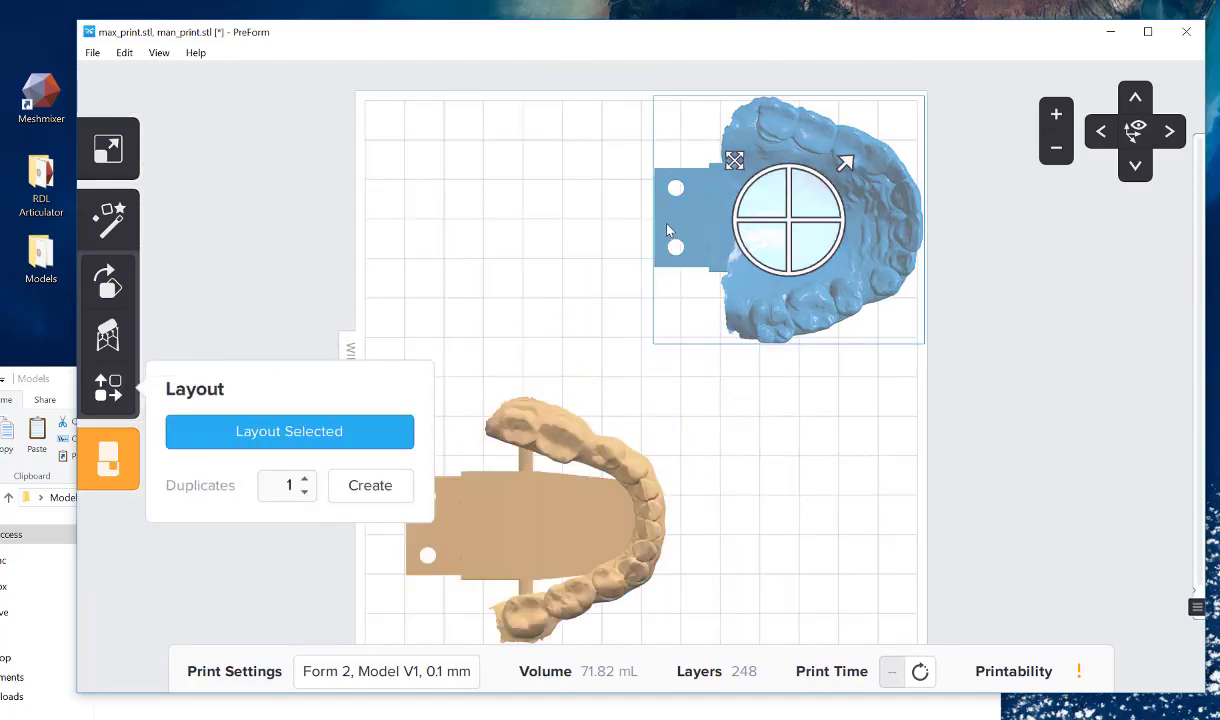
{"action": "left_click_drag", "start_coordinate": [733, 161], "coordinate": [603, 217]}
Generate supports for the maxillary model to fill the gap beneath its raised base
{"action": "right_click_drag", "start_coordinate": [625, 212], "coordinate": [649, 200]}
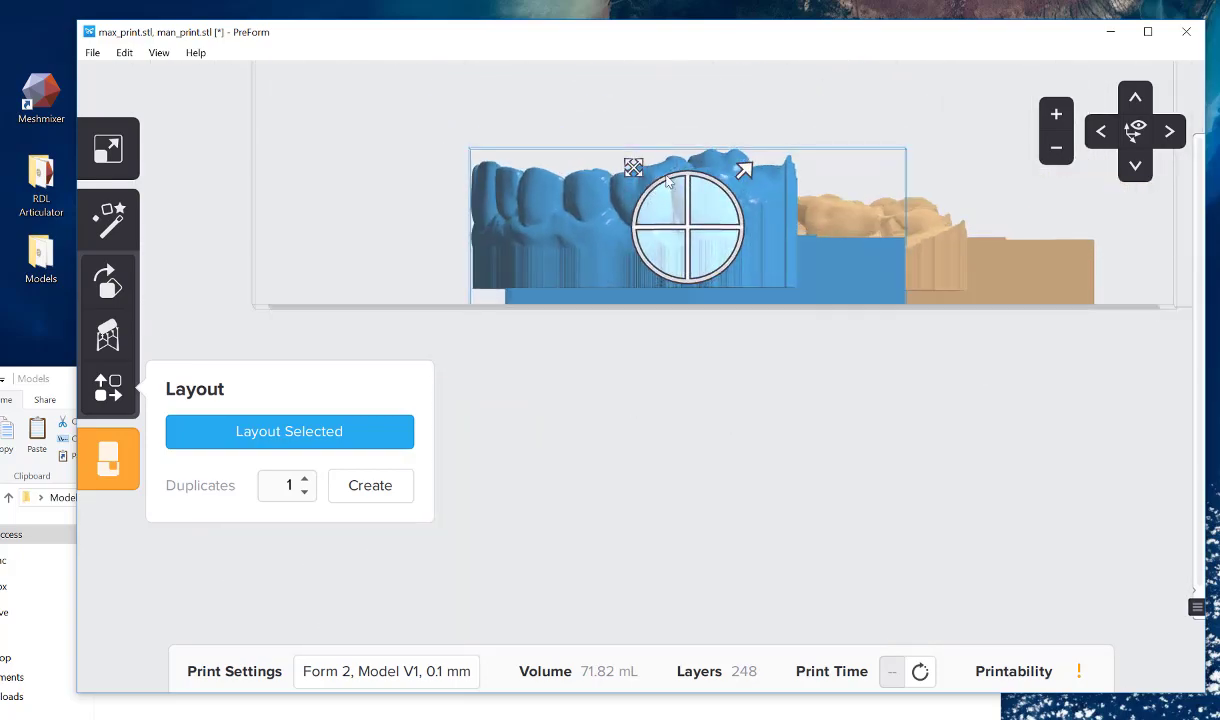
{"action": "left_click_drag", "start_coordinate": [670, 180], "coordinate": [399, 282]}
{"action": "left_click", "coordinate": [108, 336]}
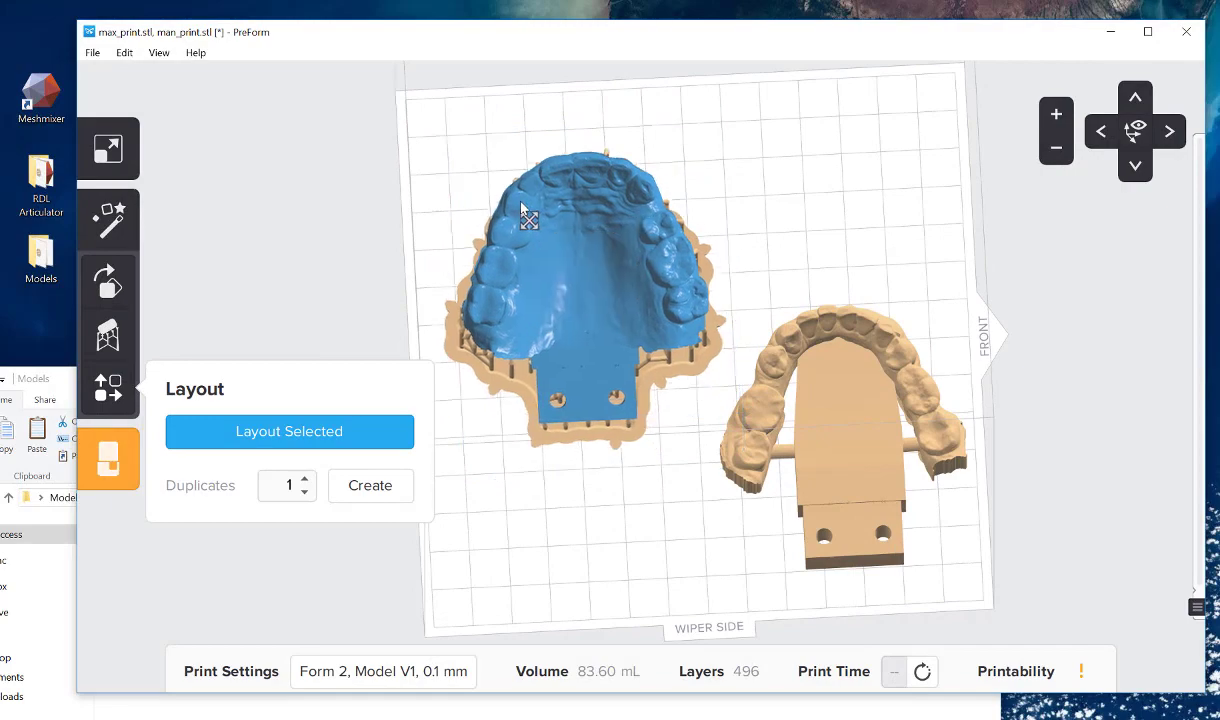
Reposition the supported maxillary model near the platform corner and place the mandibular model beside it
{"action": "left_click_drag", "start_coordinate": [520, 203], "coordinate": [505, 183]}
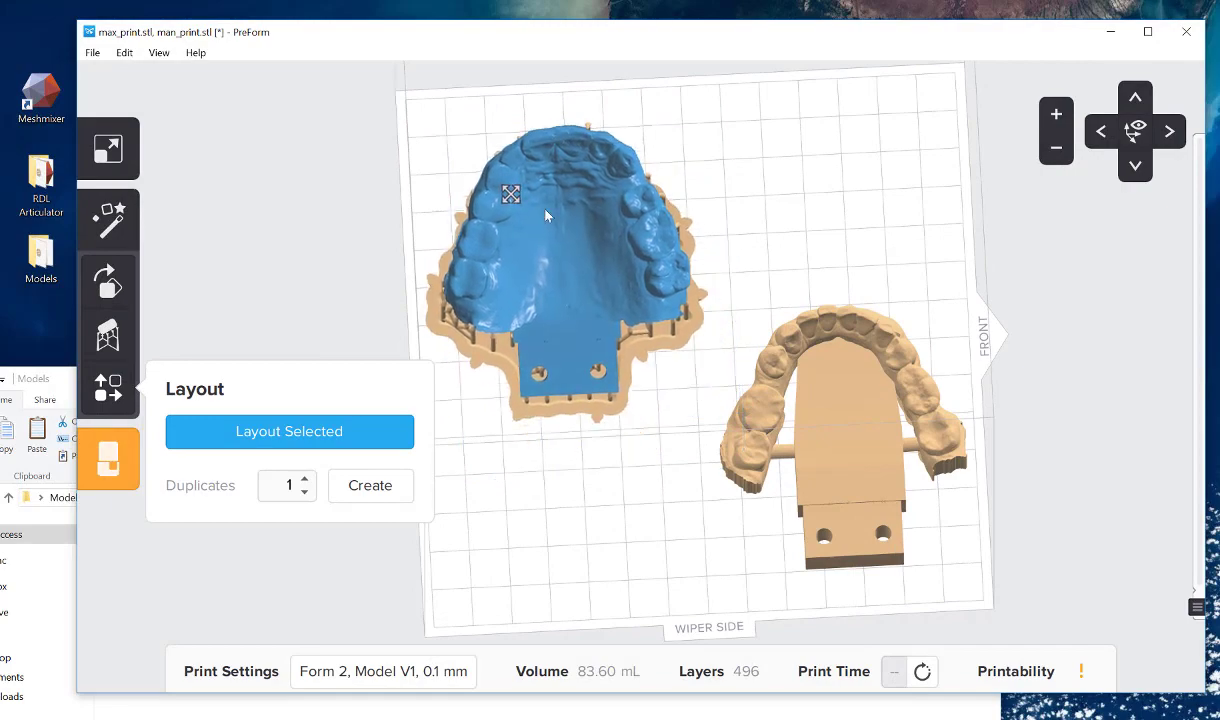
{"action": "left_click", "coordinate": [836, 346]}
{"action": "left_click_drag", "start_coordinate": [789, 369], "coordinate": [771, 248]}
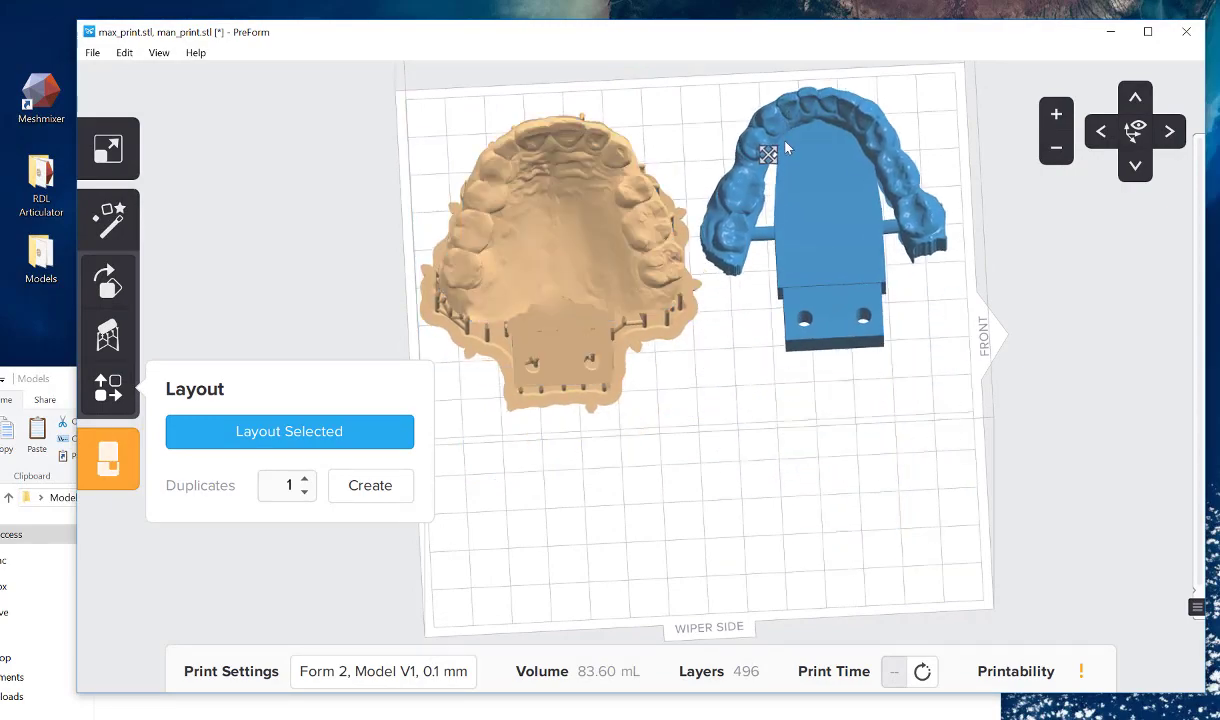